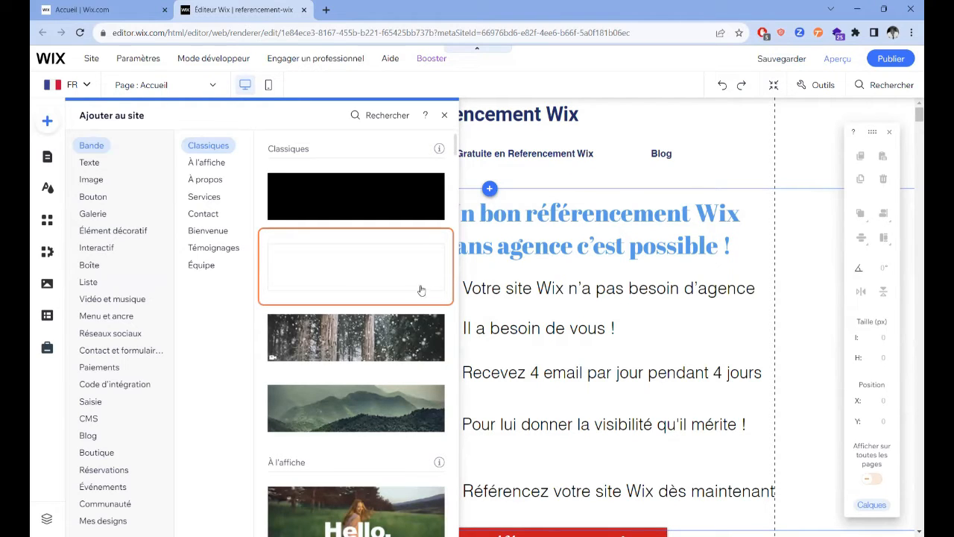
Browse the Contact et formulaires template categories, including contact, registration, donation and application forms.
click(126, 352)
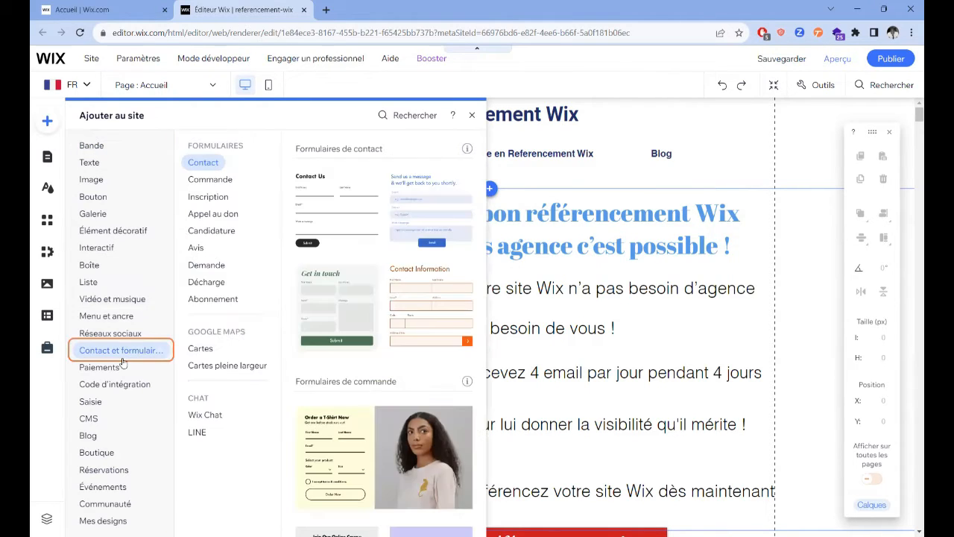
click(223, 213)
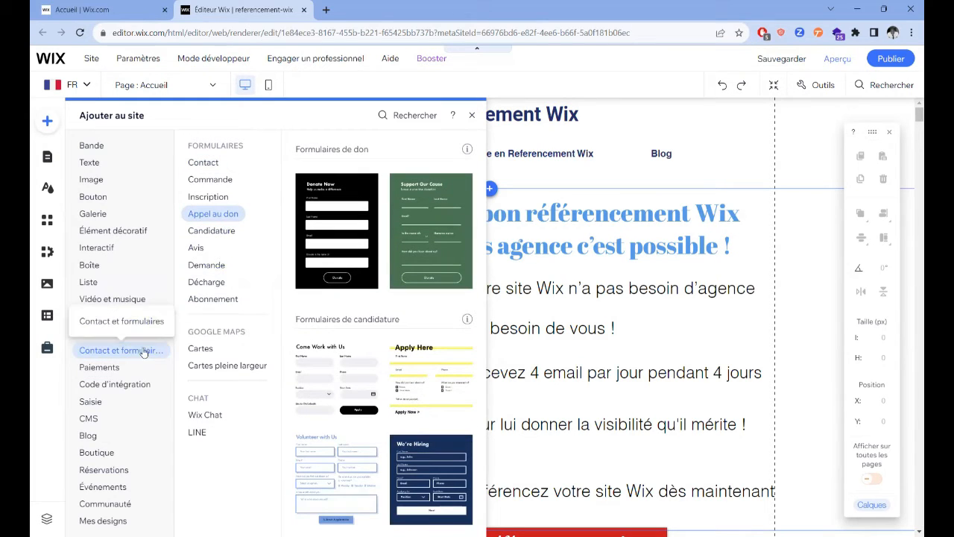
click(224, 231)
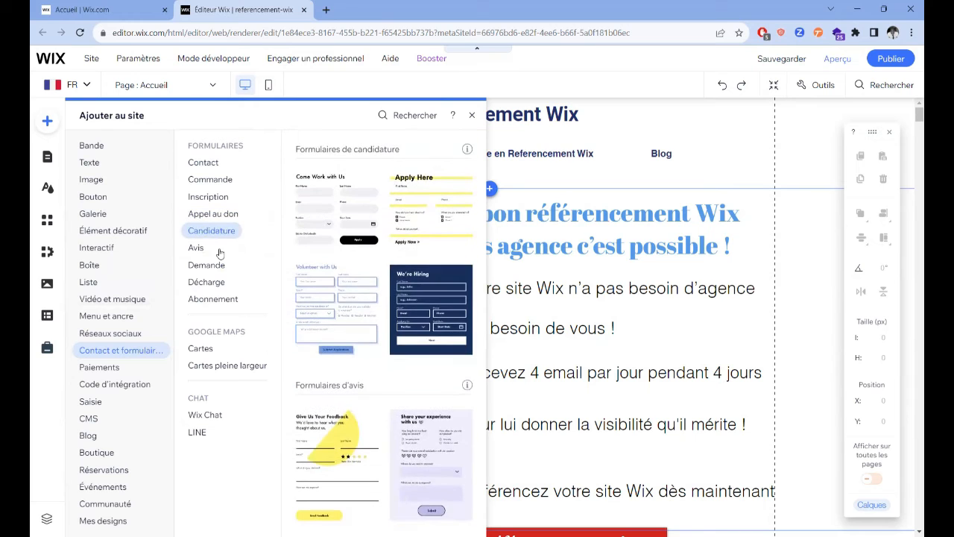
click(212, 299)
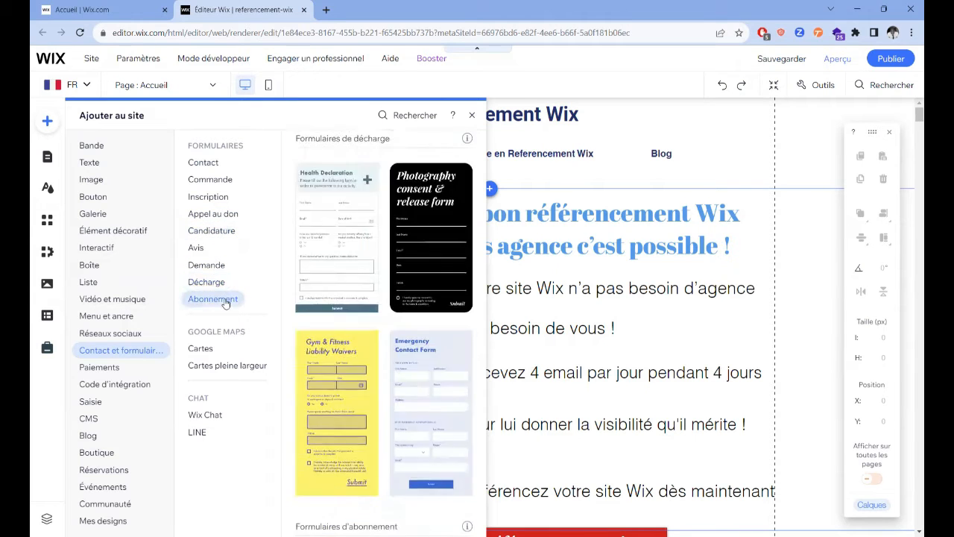
click(216, 197)
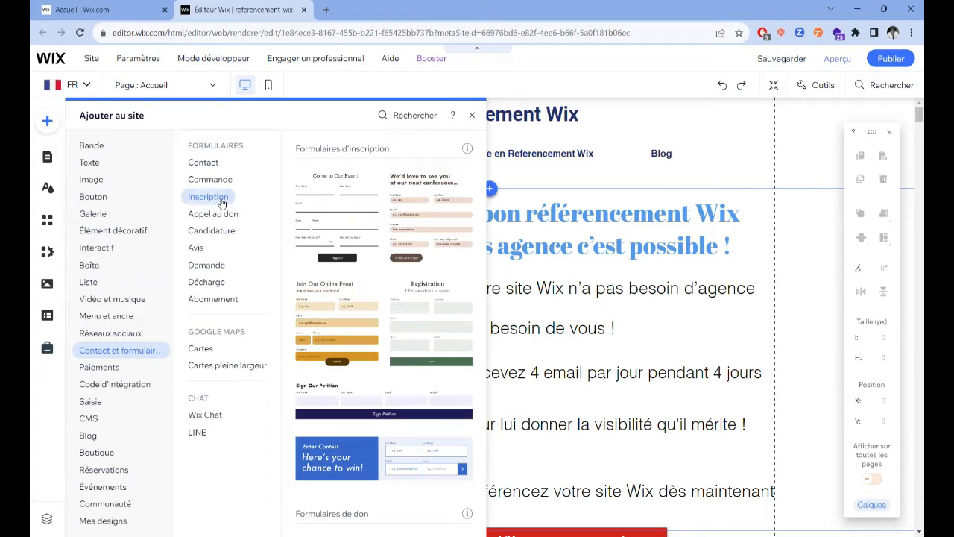
click(203, 163)
click(216, 186)
click(207, 164)
click(213, 199)
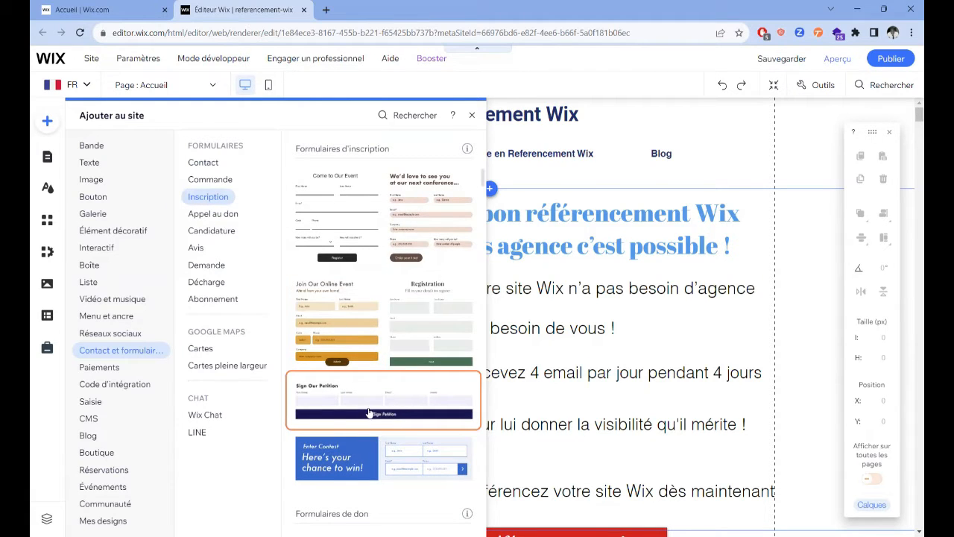
scroll(368, 411, down, 10)
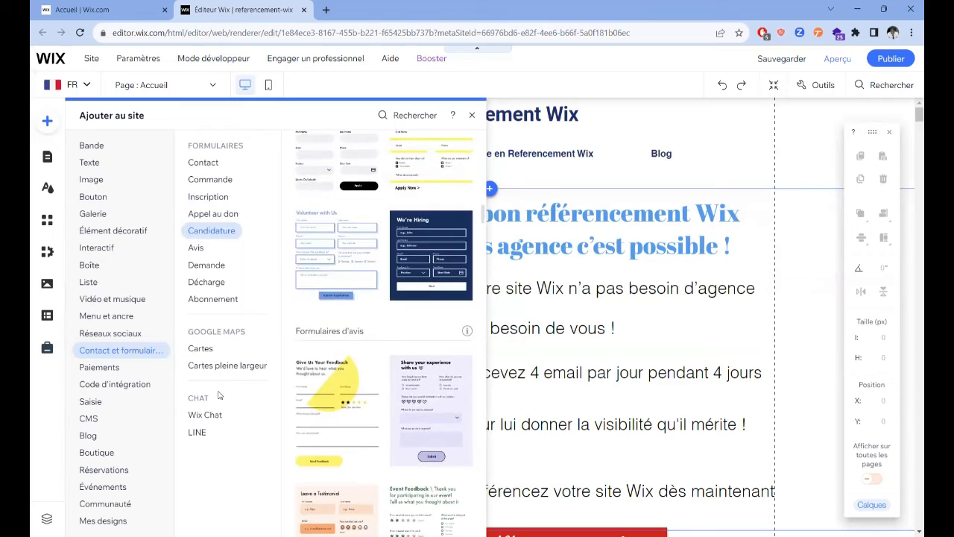
Review the subscription form templates under Abonnement, and close the element library.
click(99, 367)
click(115, 384)
click(121, 350)
click(213, 299)
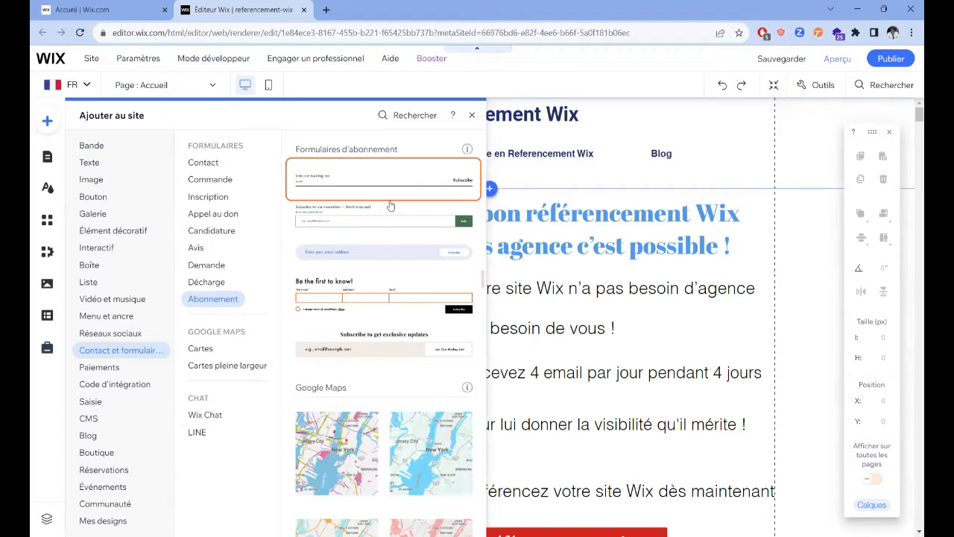
scroll(394, 367, down, 2)
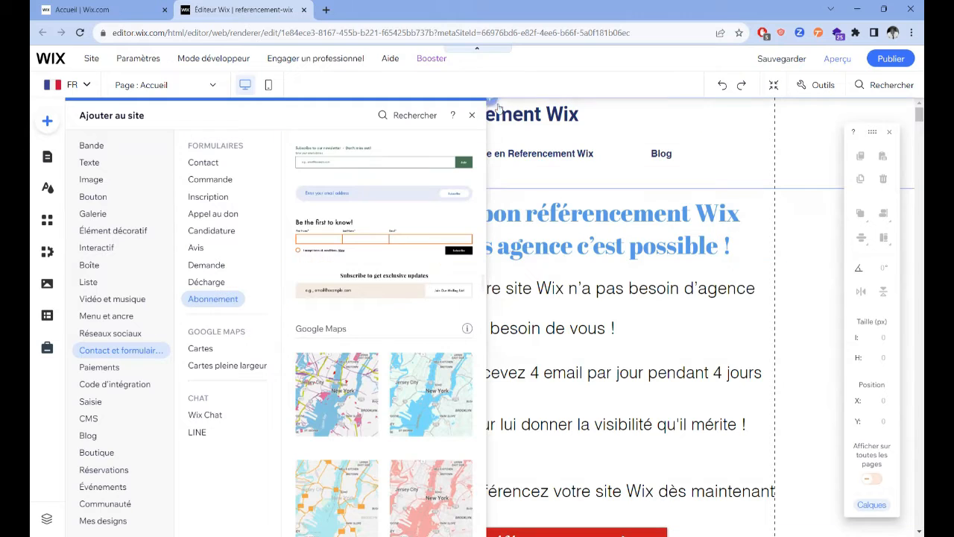
click(472, 115)
Select the red subscription form below the benefits list on the Accueil page.
scroll(619, 359, down, 1)
scroll(620, 358, down, 3)
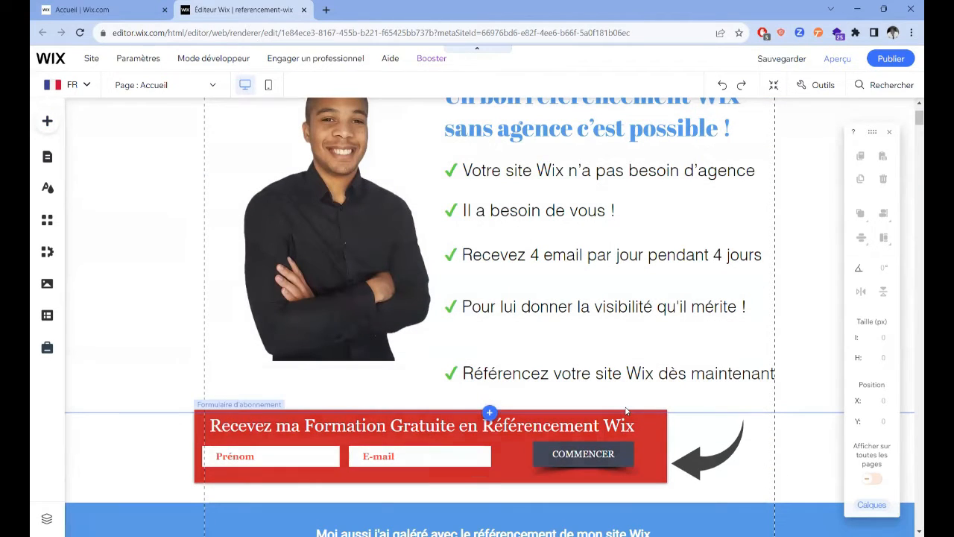
click(625, 411)
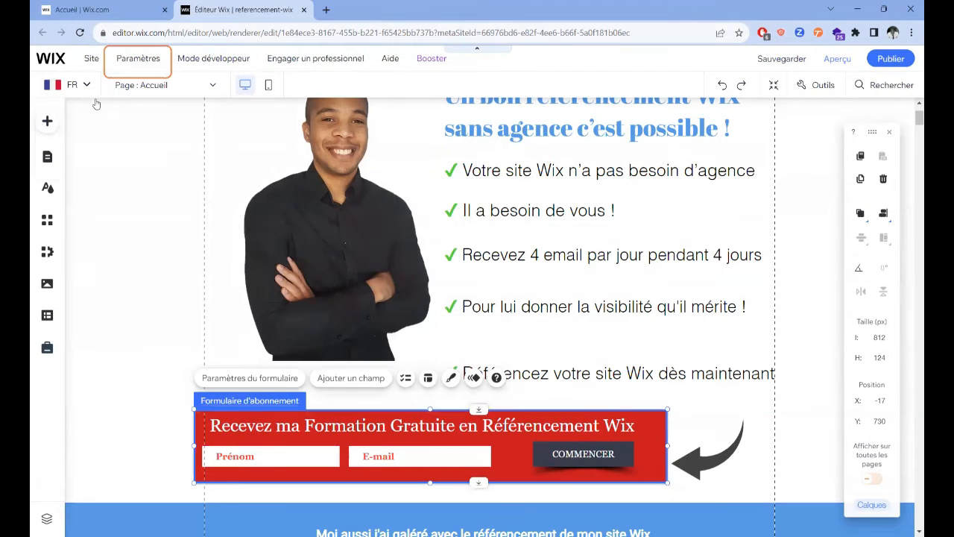
Display the site's pop-up windows under Fenêtres and start adding a new one.
click(48, 122)
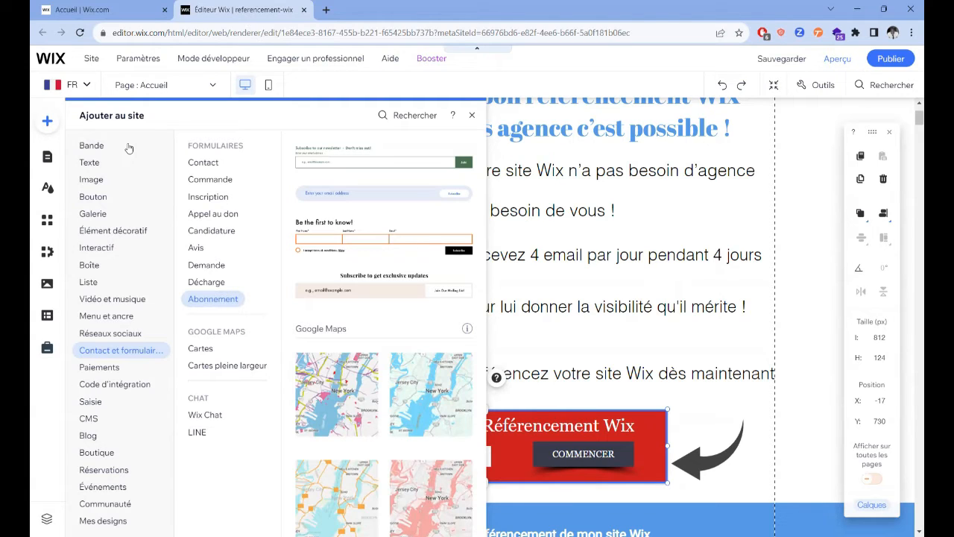
click(105, 469)
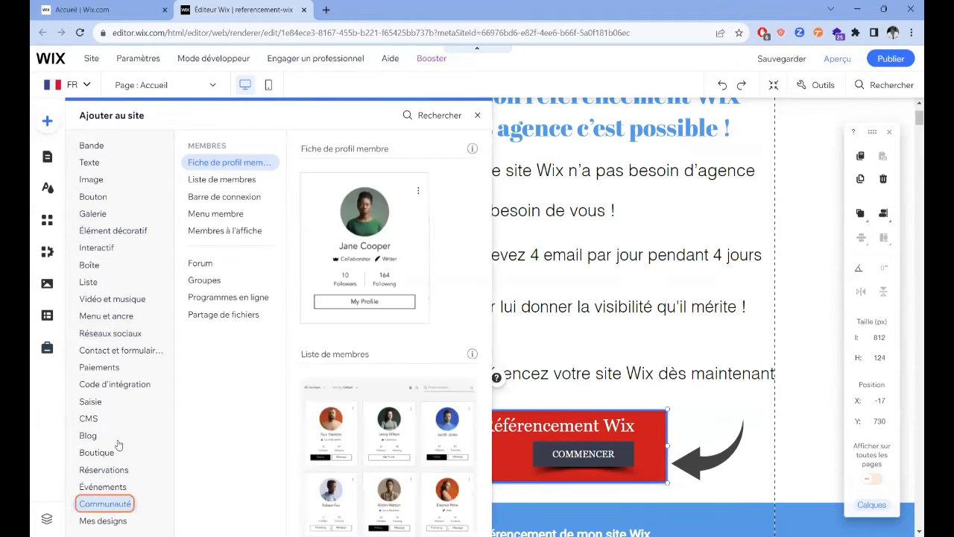
click(213, 85)
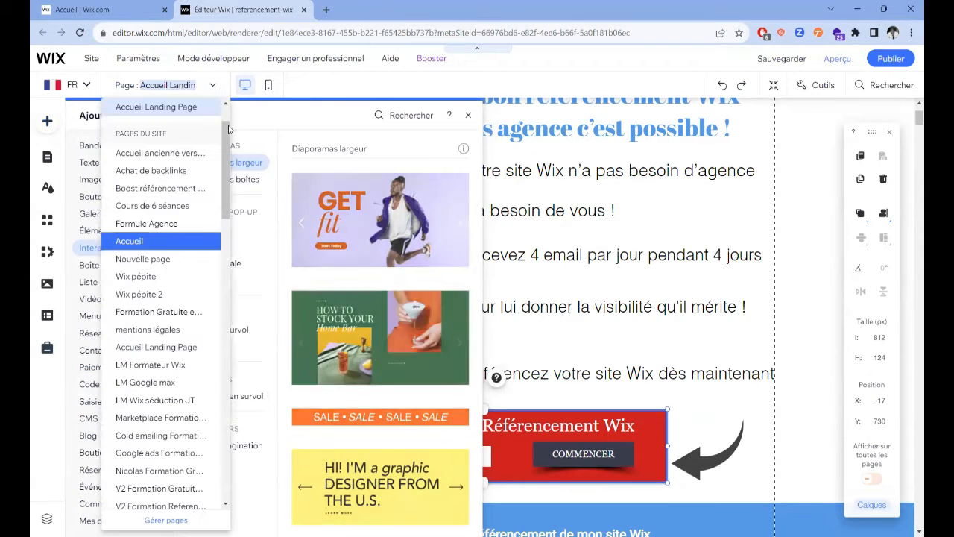
click(168, 521)
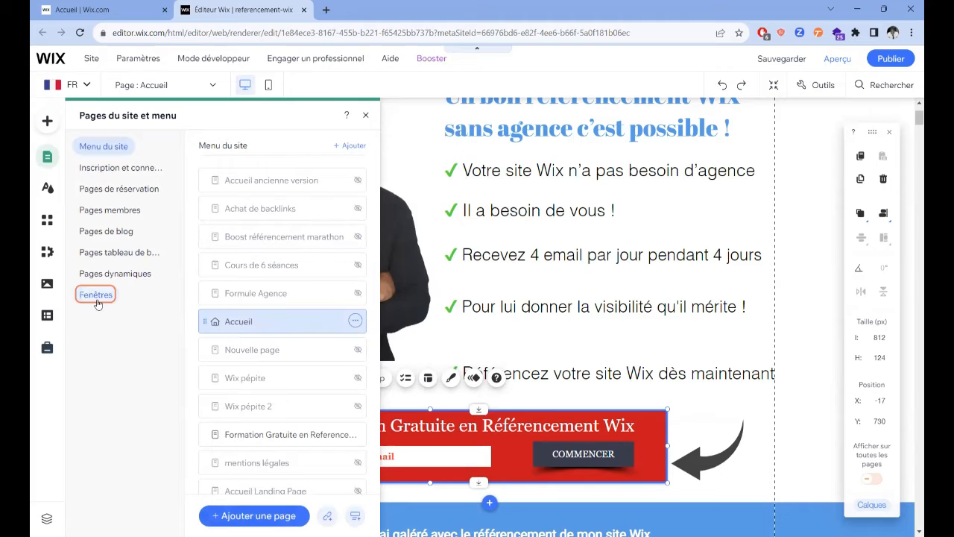
click(96, 295)
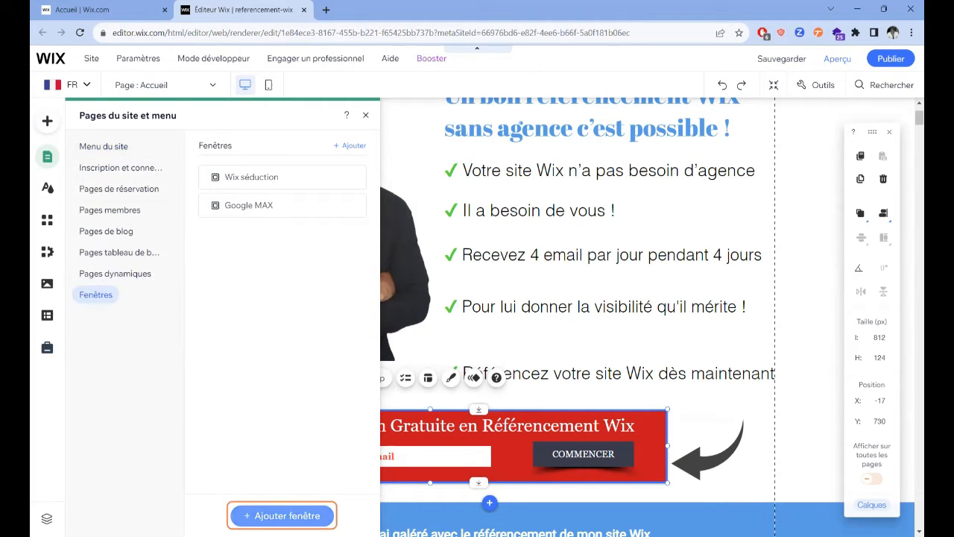
click(313, 516)
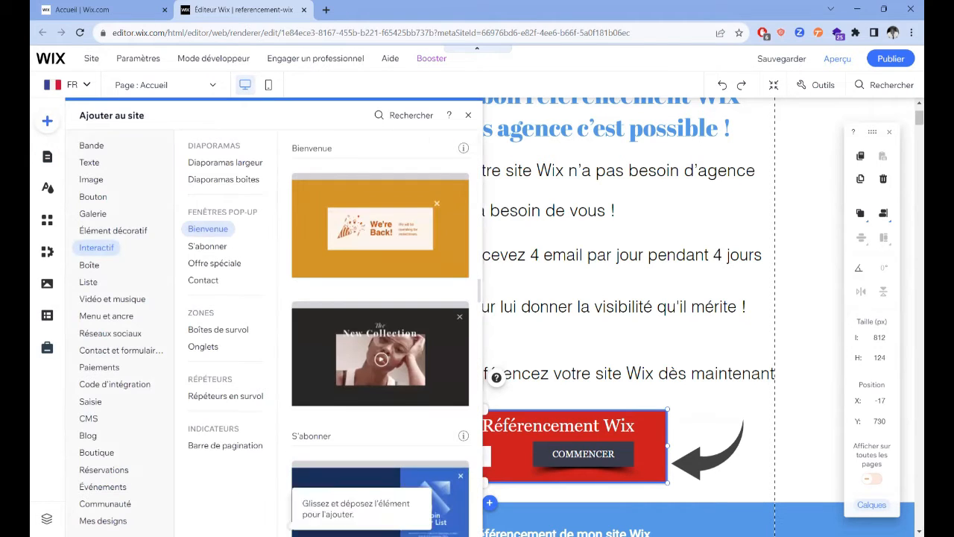
Add the S'abonner pop-up template titled "Get The Latest News to Your Inbox" to the site.
click(88, 262)
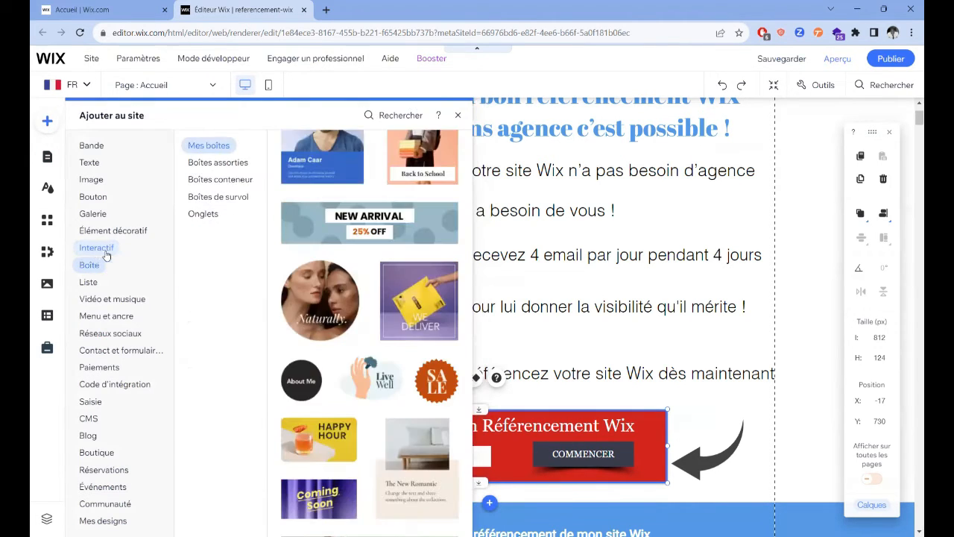
click(99, 248)
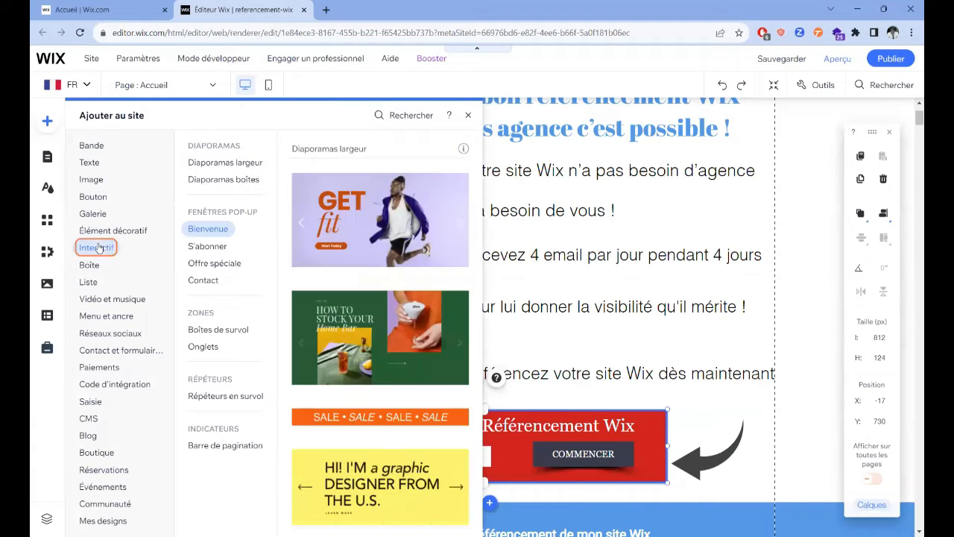
click(209, 246)
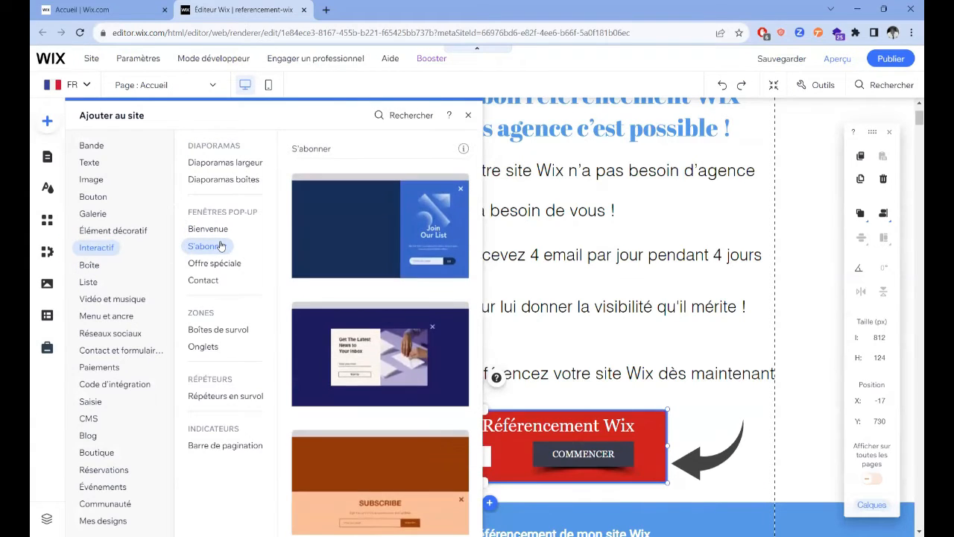
click(334, 366)
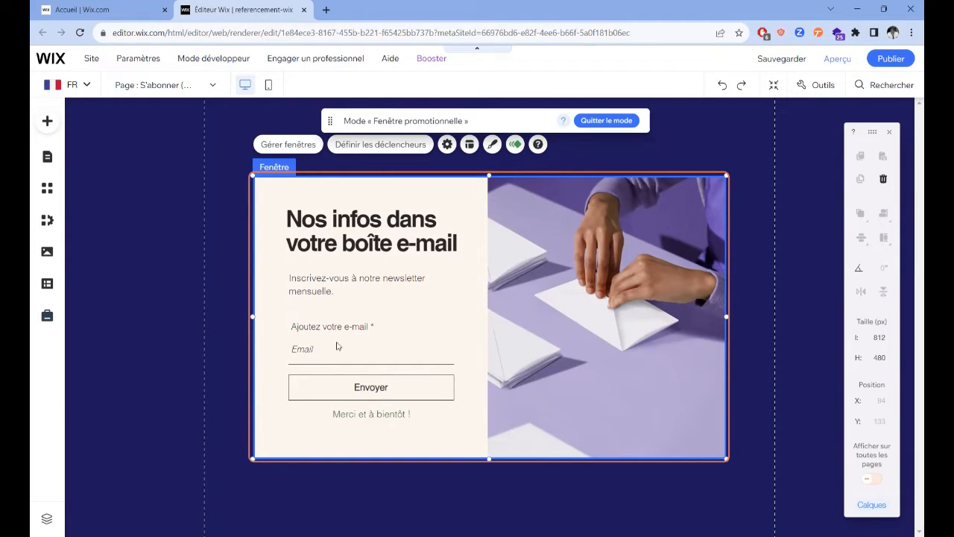
Open the Paramètres of the pop-up's subscription form and select the form name for editing.
click(414, 351)
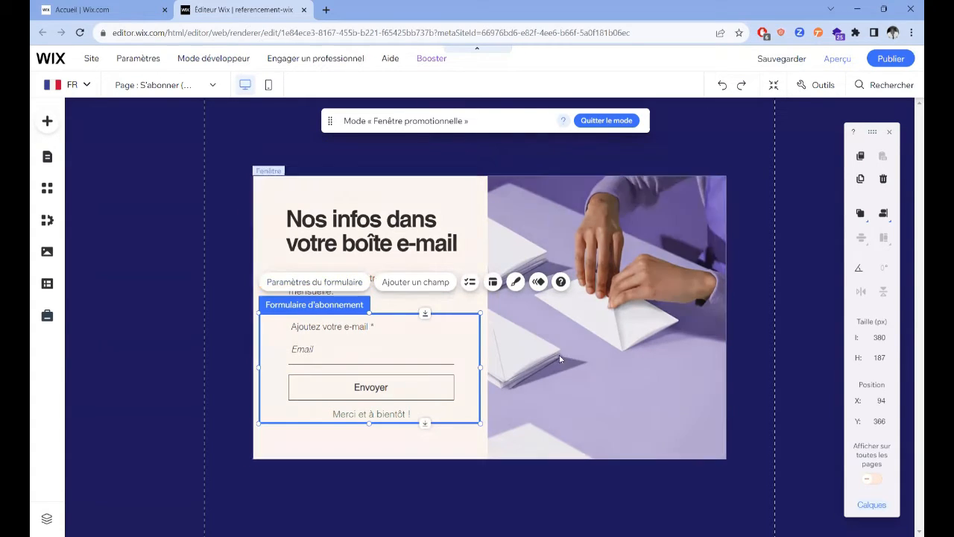
click(596, 361)
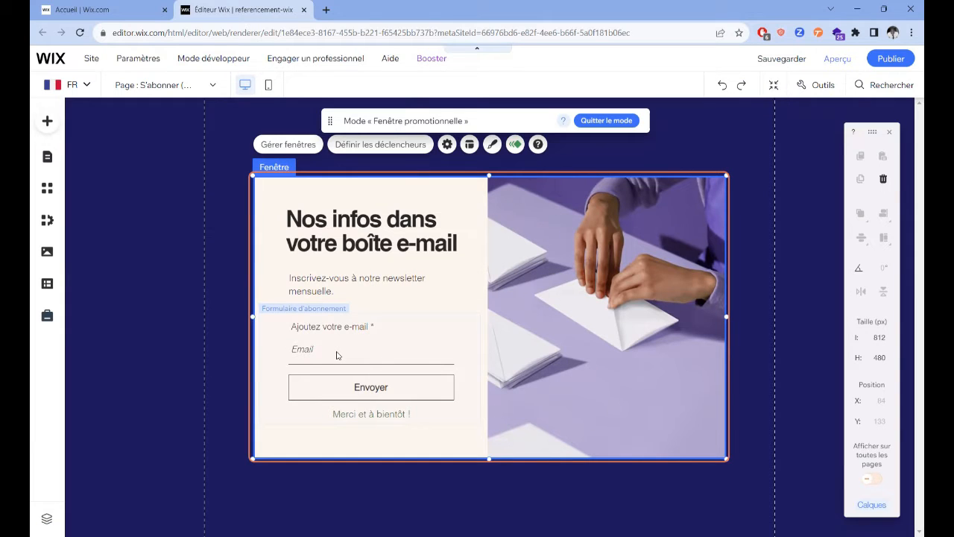
double_click(336, 356)
click(619, 183)
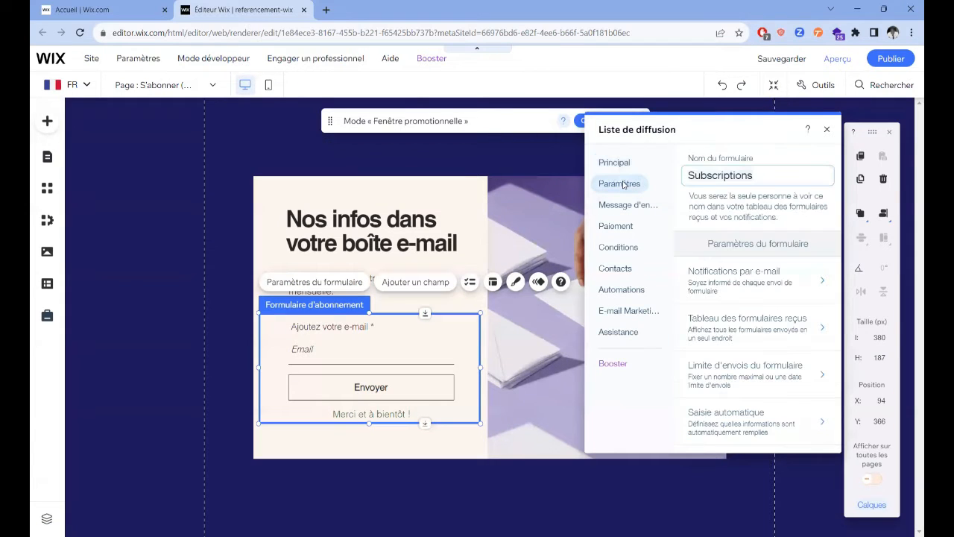
click(758, 179)
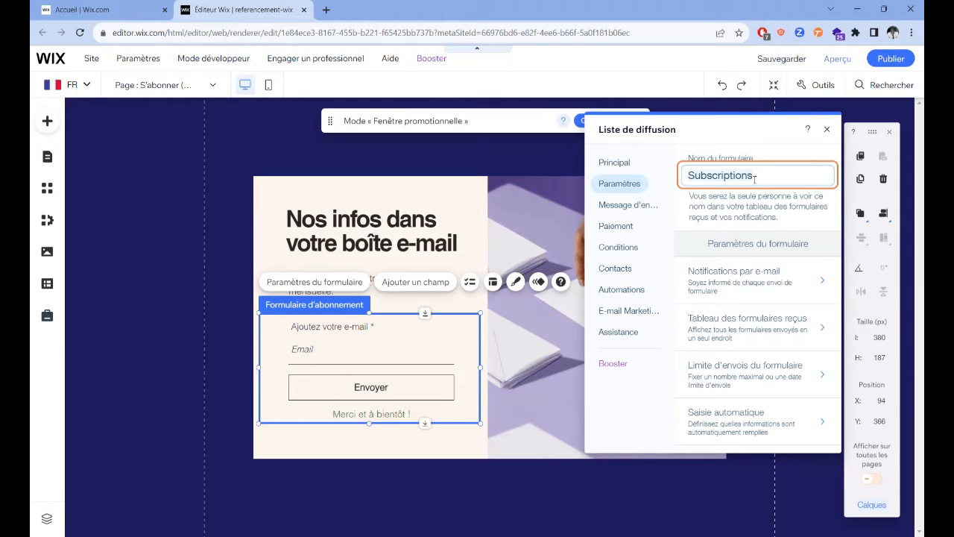
key(Return)
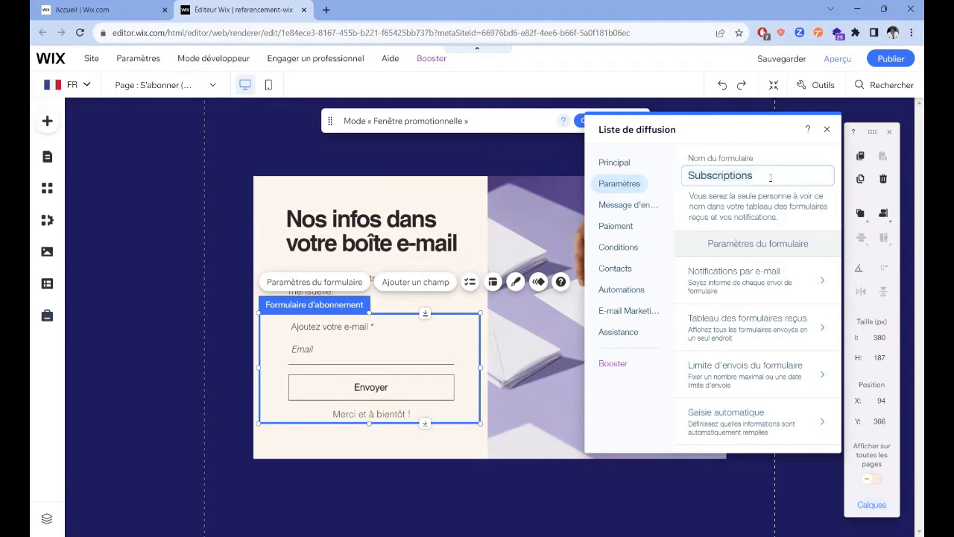
click(771, 178)
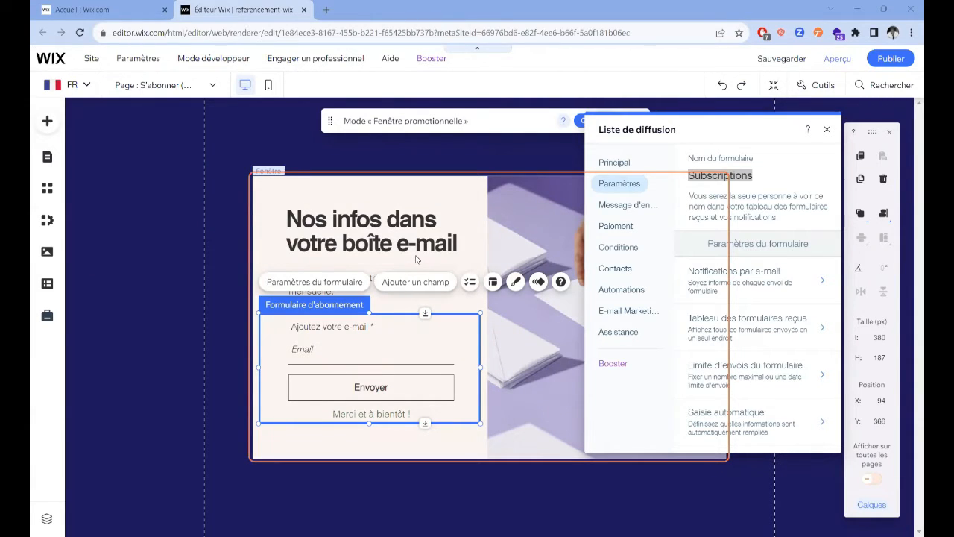
Go to the site's dashboard and open E-mail marketing under Marketing et référencement.
click(88, 60)
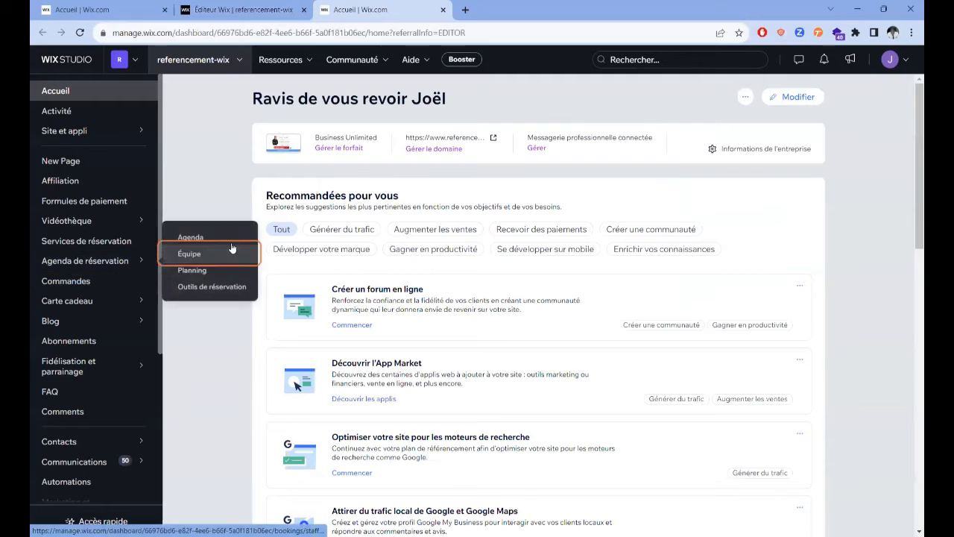
scroll(128, 186, down, 2)
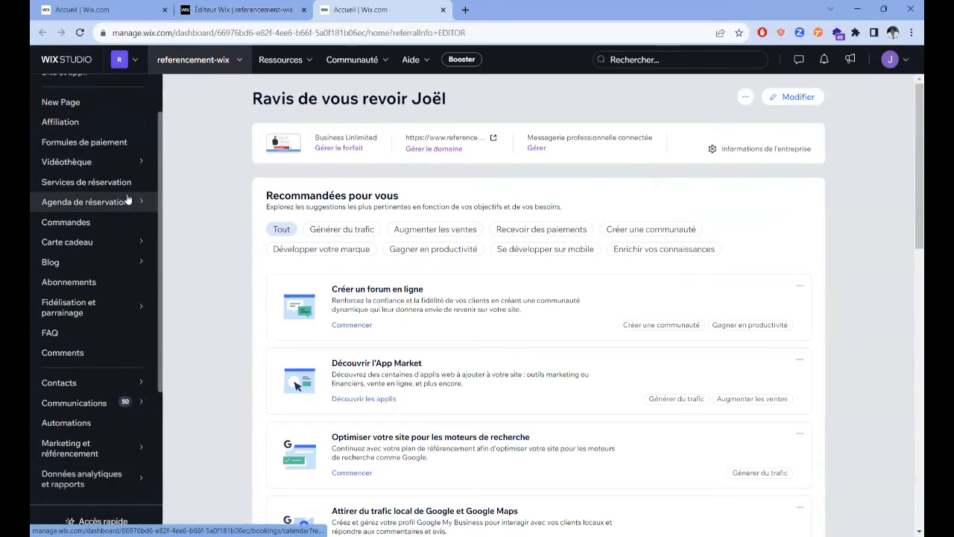
mouse_move(100, 389)
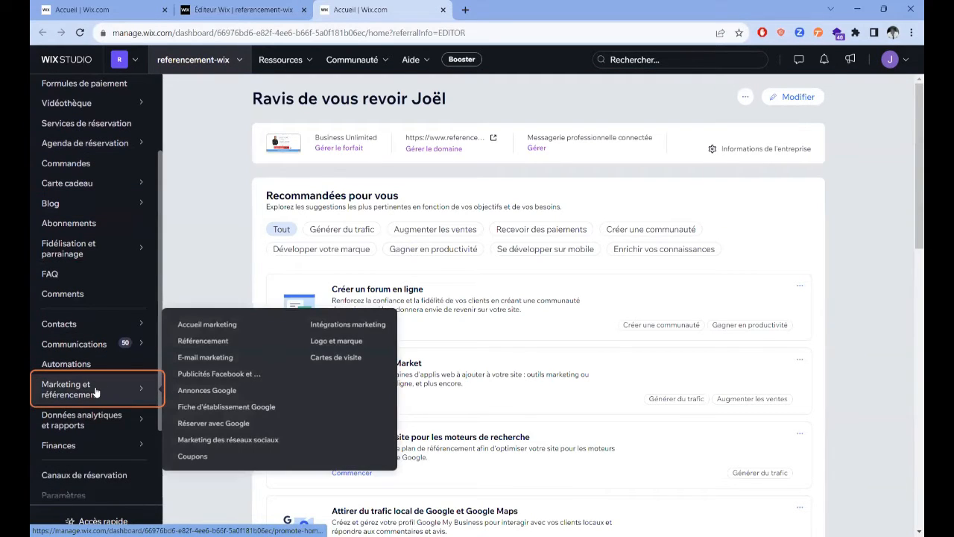
click(199, 359)
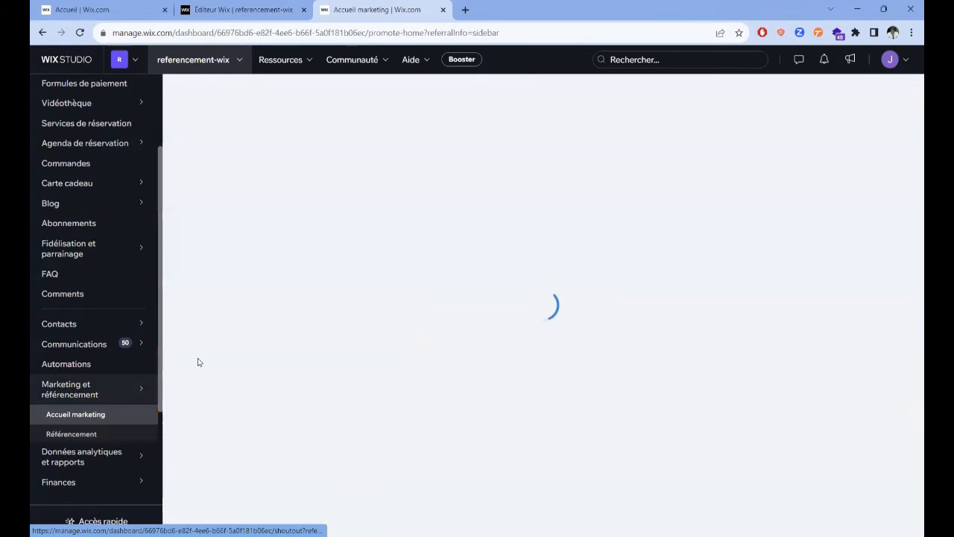
click(89, 453)
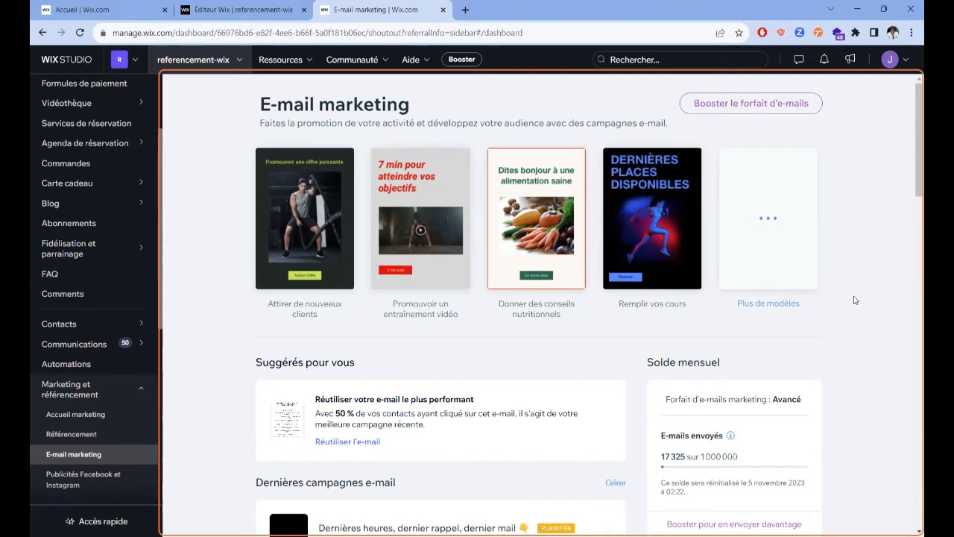
Open the full collection of e-mail campaign templates and look through the available designs.
click(762, 306)
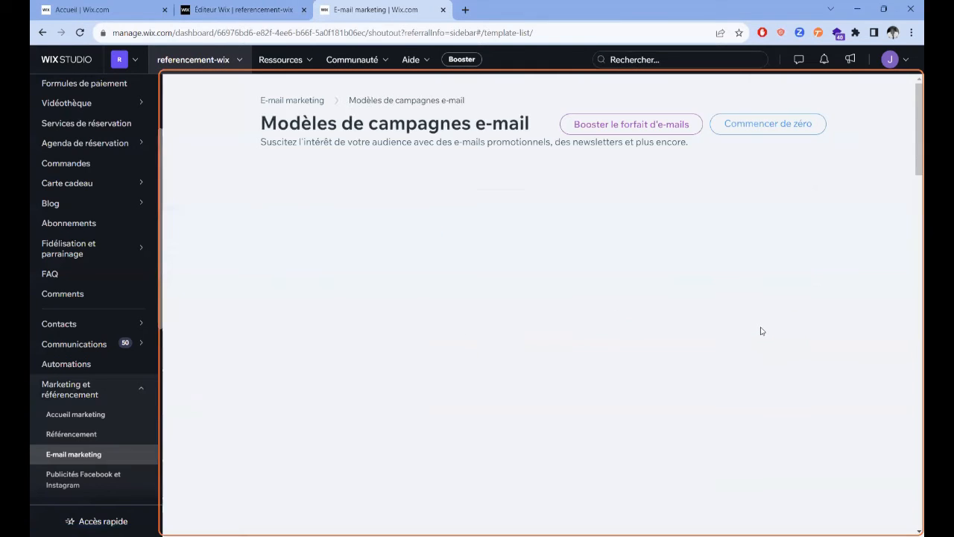
scroll(686, 345, down, 3)
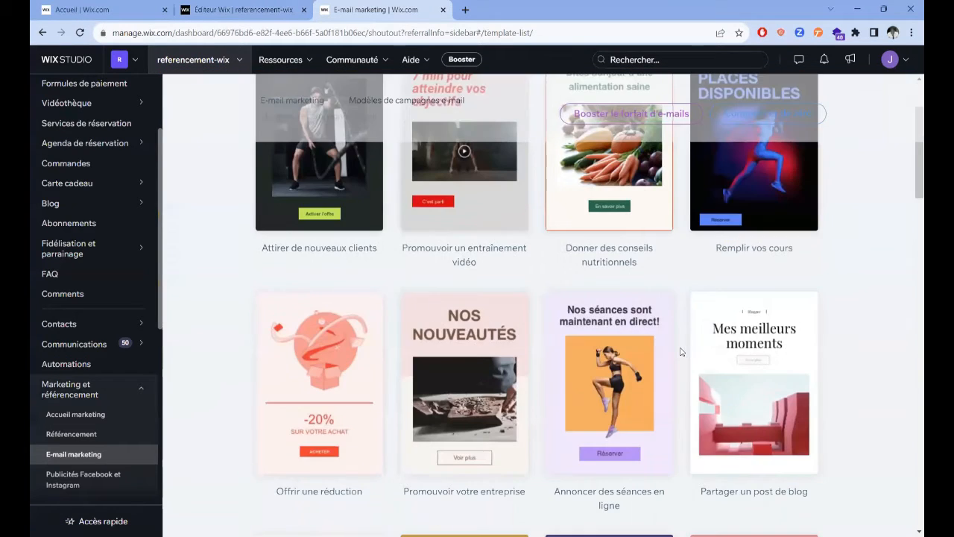
scroll(680, 351, down, 10)
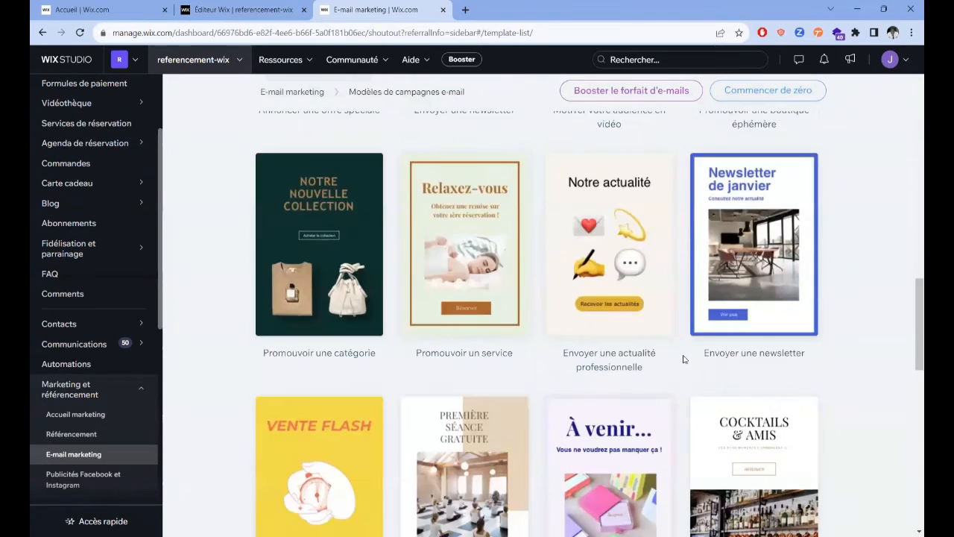
Look through the remaining campaign templates and open a basic campaign with a title, mountain image, message and button in the editor.
scroll(686, 361, down, 8)
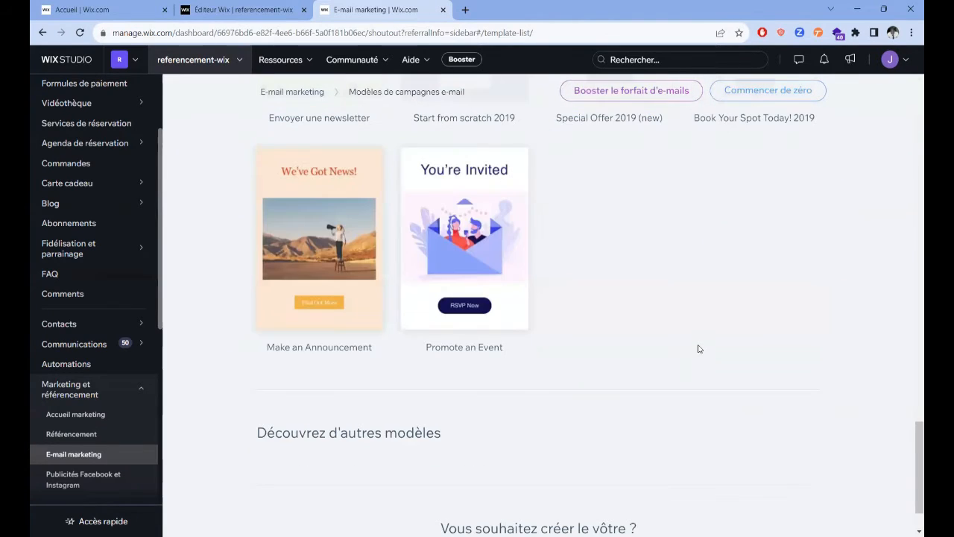
scroll(697, 348, down, 1)
scroll(696, 348, up, 9)
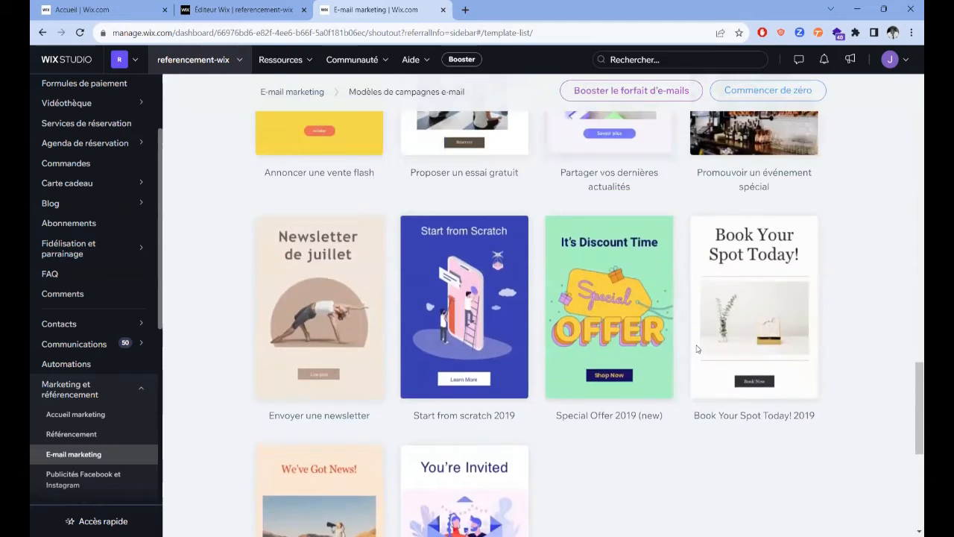
scroll(696, 336, up, 15)
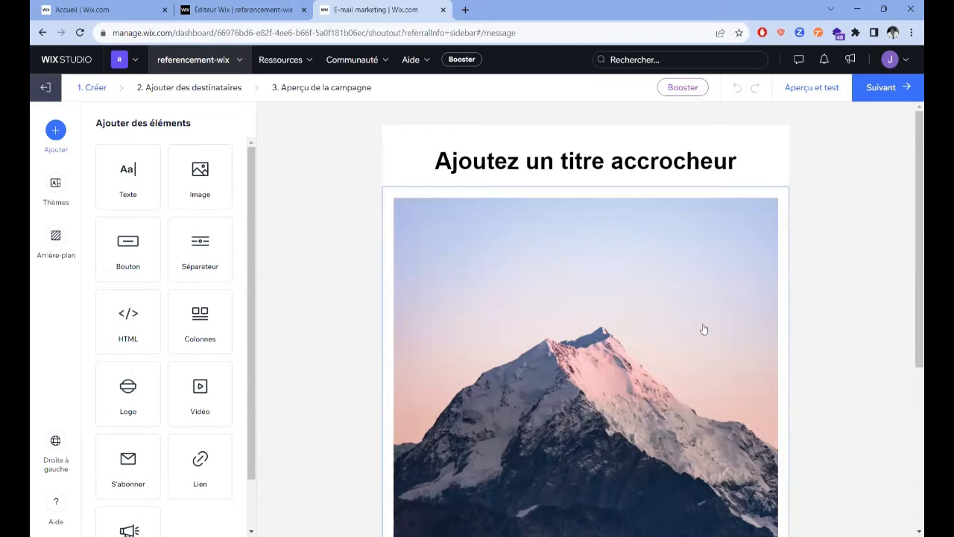
Insert the dynamic value Prénom du contact at the start of the campaign title, leaving its default text empty.
click(604, 164)
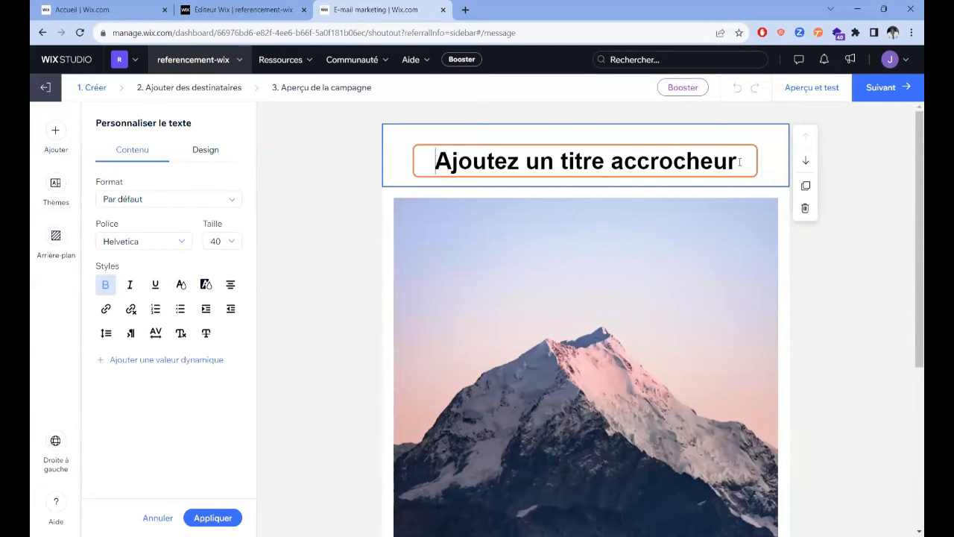
click(177, 368)
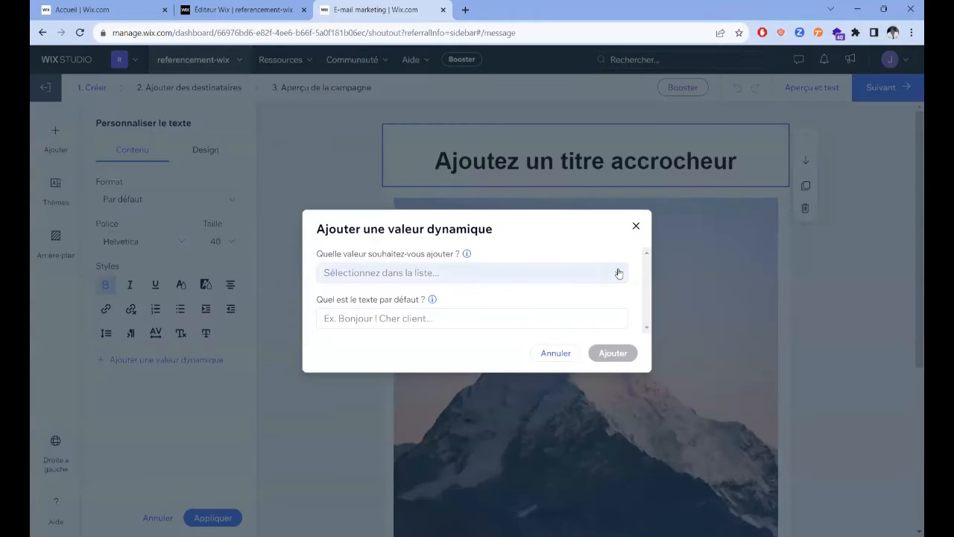
click(576, 280)
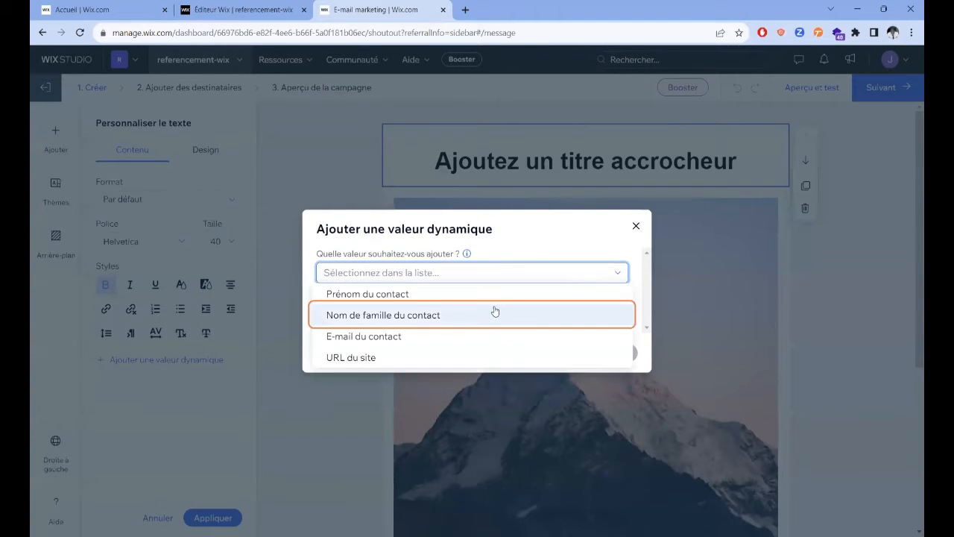
click(494, 296)
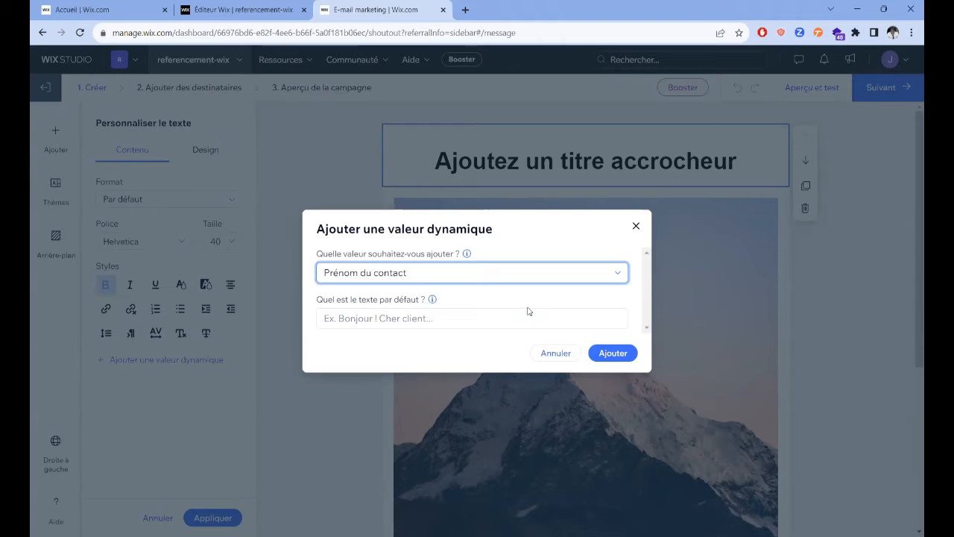
click(396, 318)
click(626, 351)
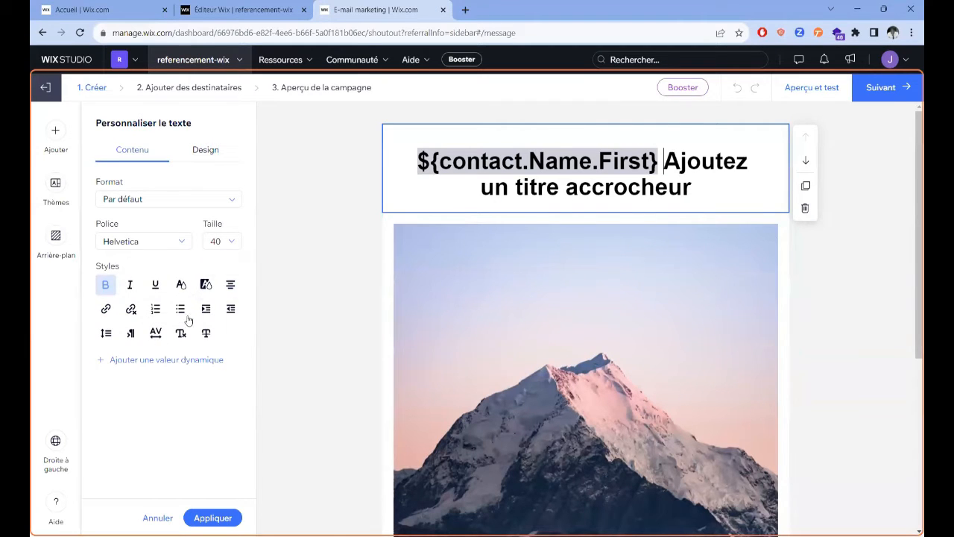
Set the campaign title's format to Titre moyen and review its Design settings.
click(233, 203)
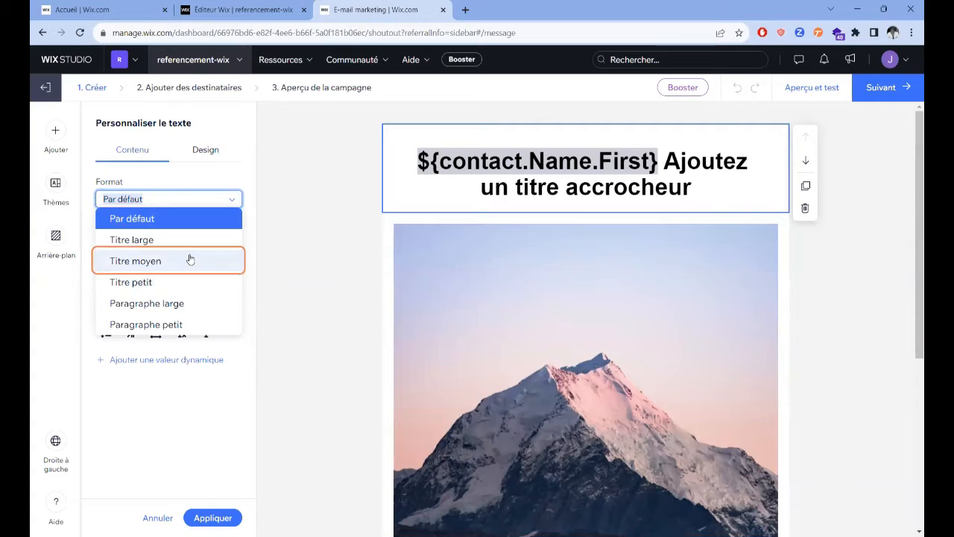
click(200, 302)
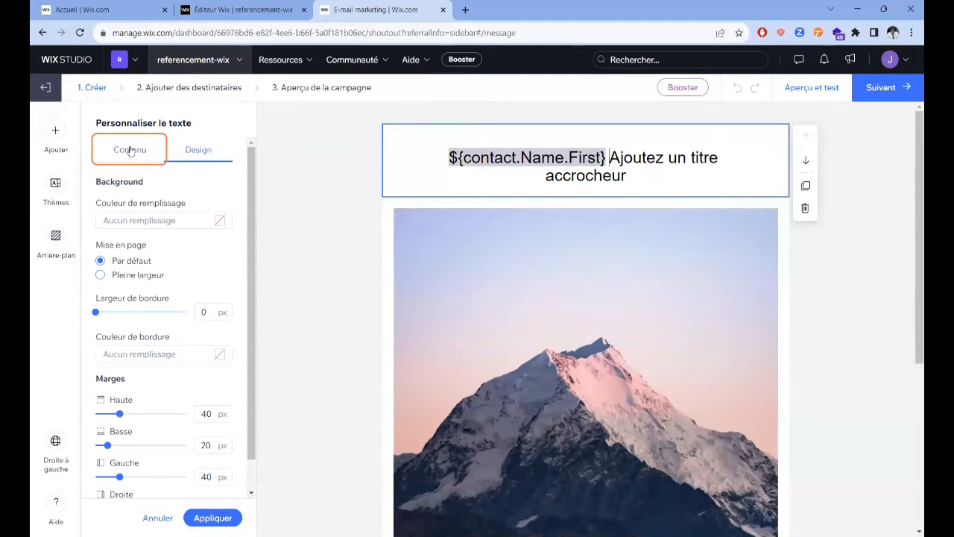
click(347, 233)
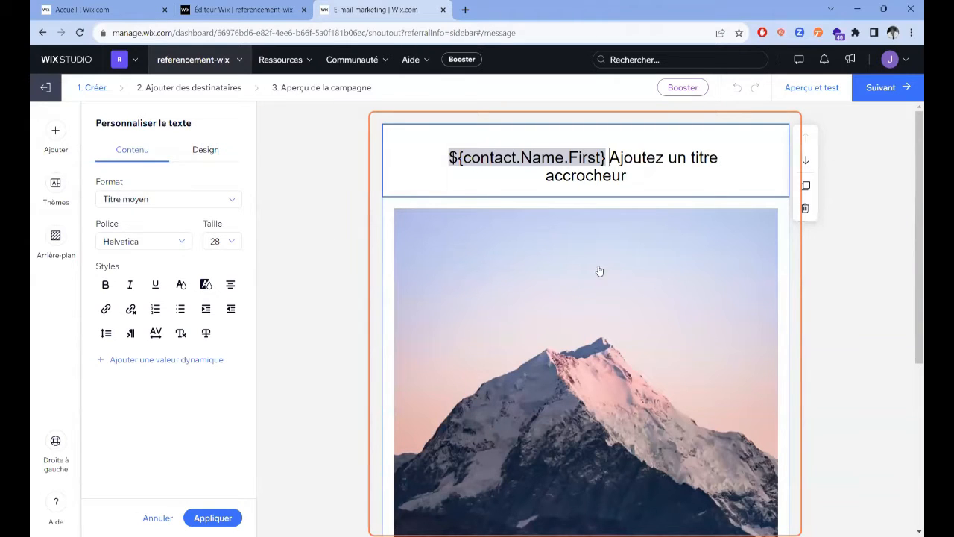
Select the mountain image, look at the library for replacing it, and review its margin settings without changing anything.
click(527, 261)
scroll(598, 252, up, 2)
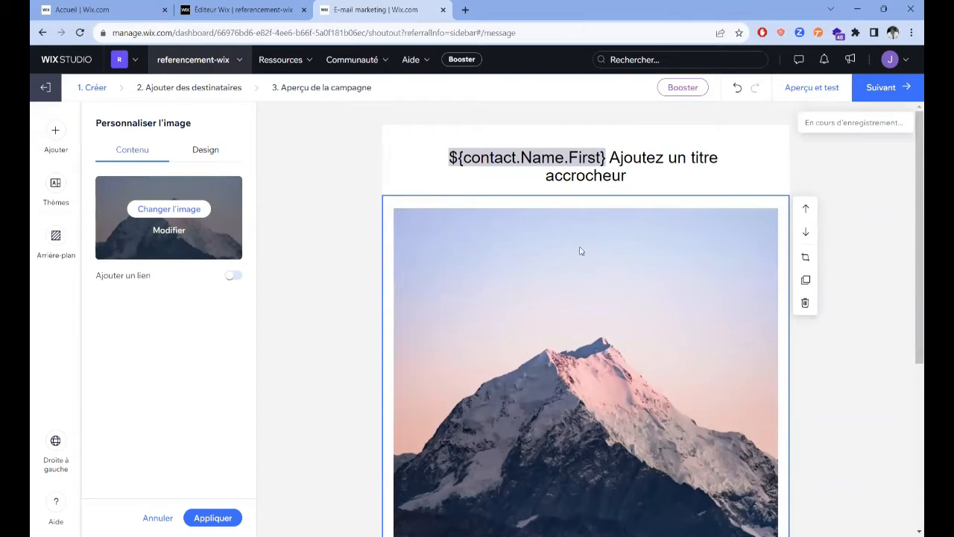
click(160, 210)
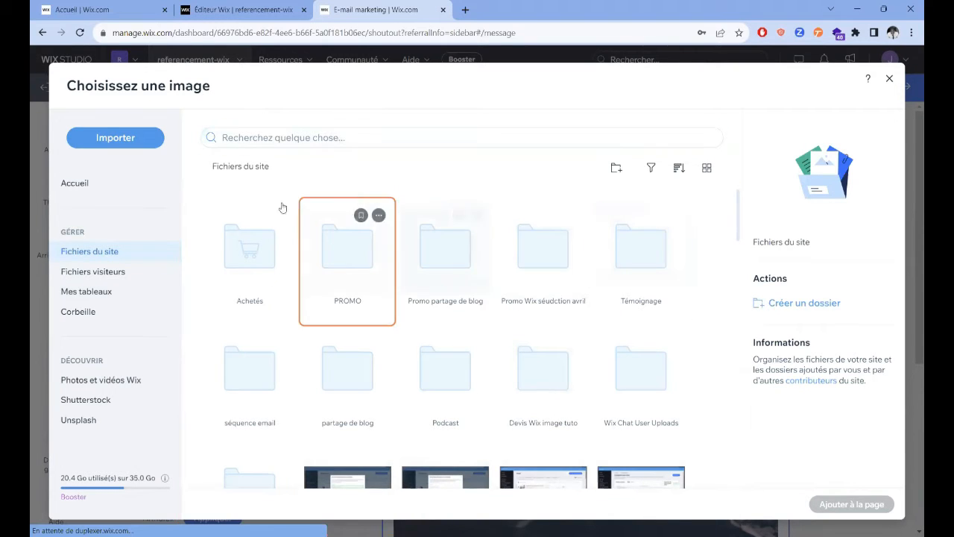
click(888, 79)
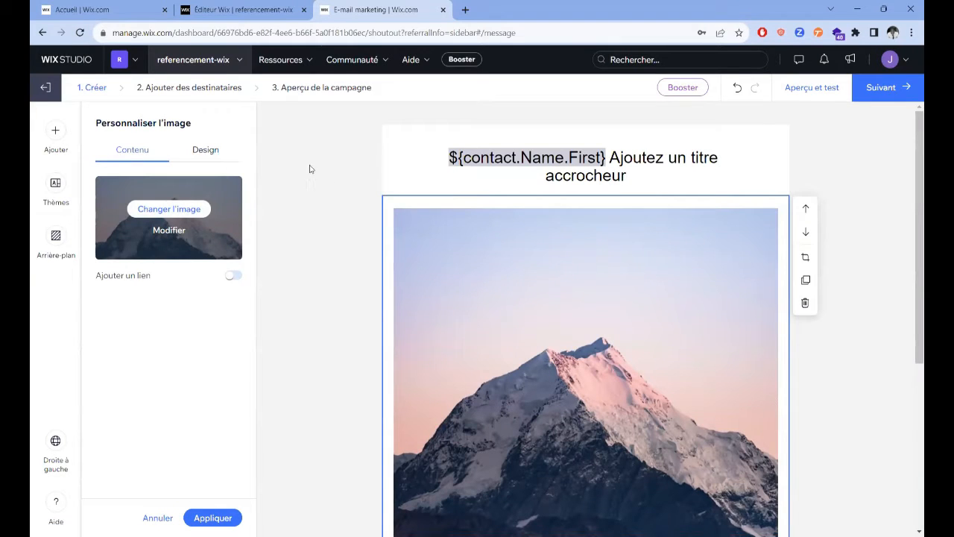
click(194, 154)
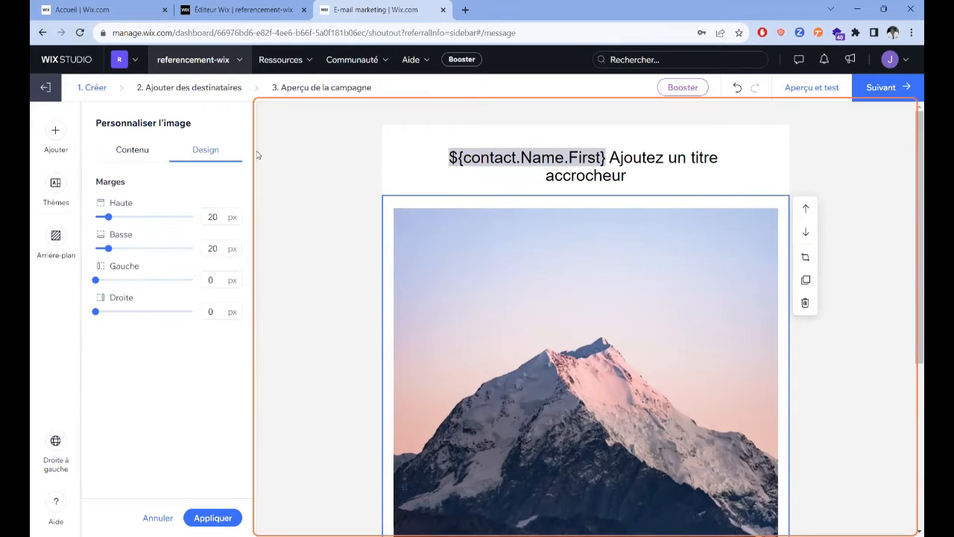
click(138, 153)
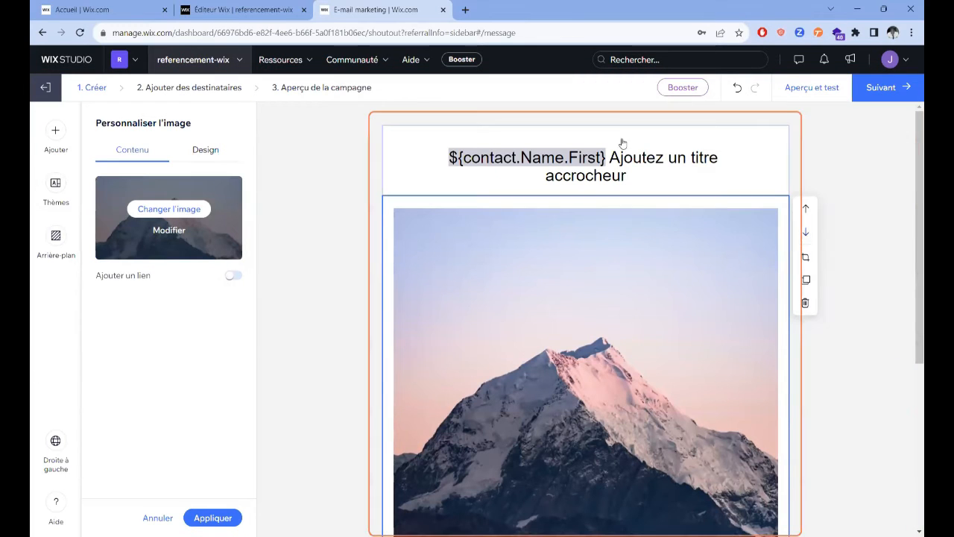
Move the mountain image below the separator and back above it to try out block reordering.
click(808, 232)
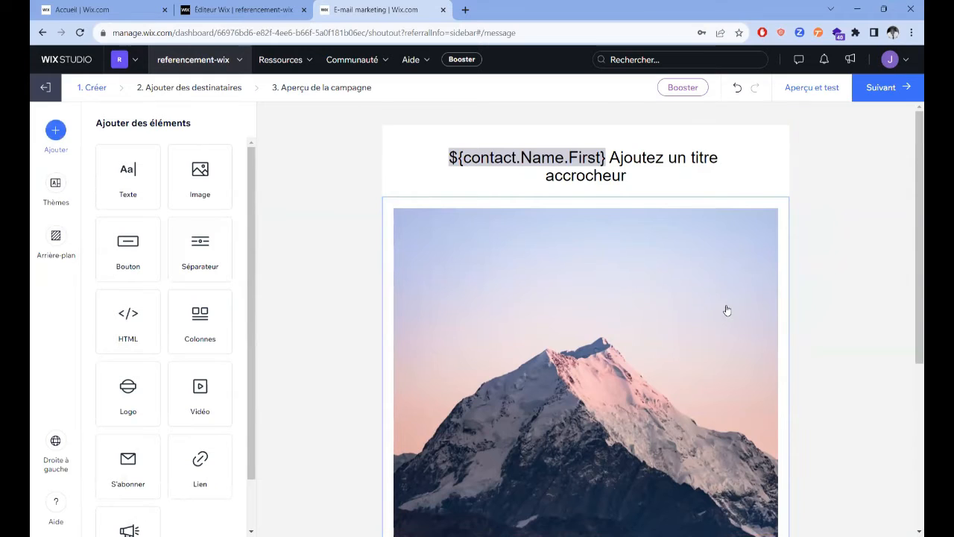
click(820, 217)
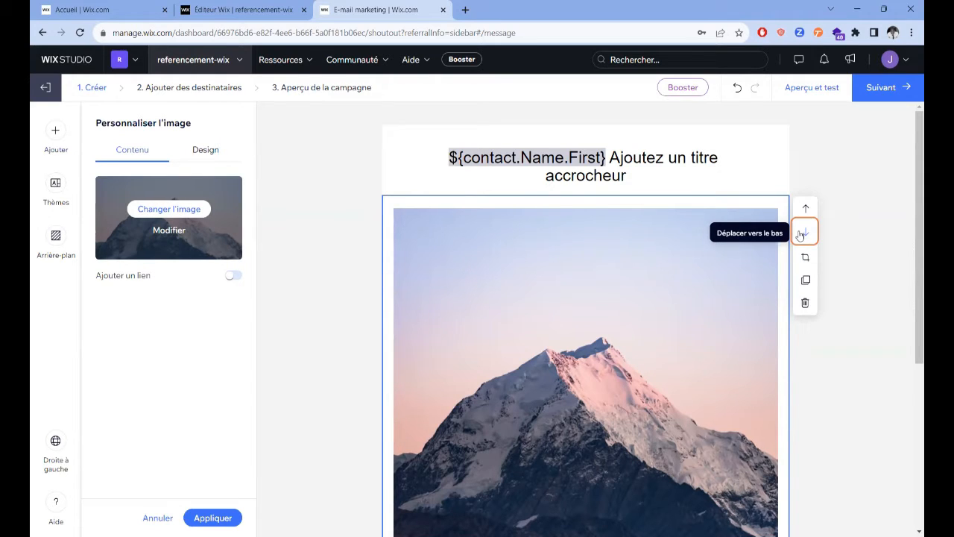
click(801, 233)
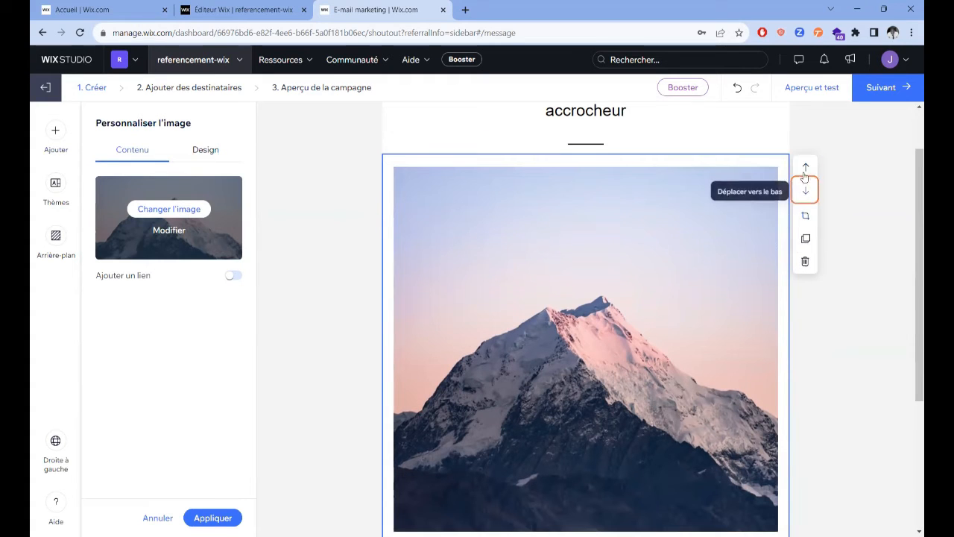
click(805, 170)
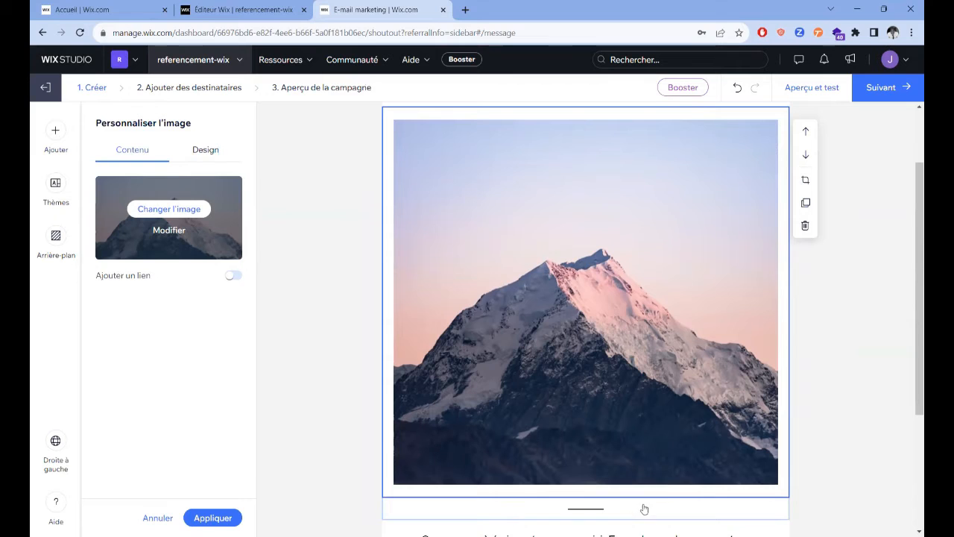
Move the separator above the mountain image, directly under the campaign title.
click(721, 513)
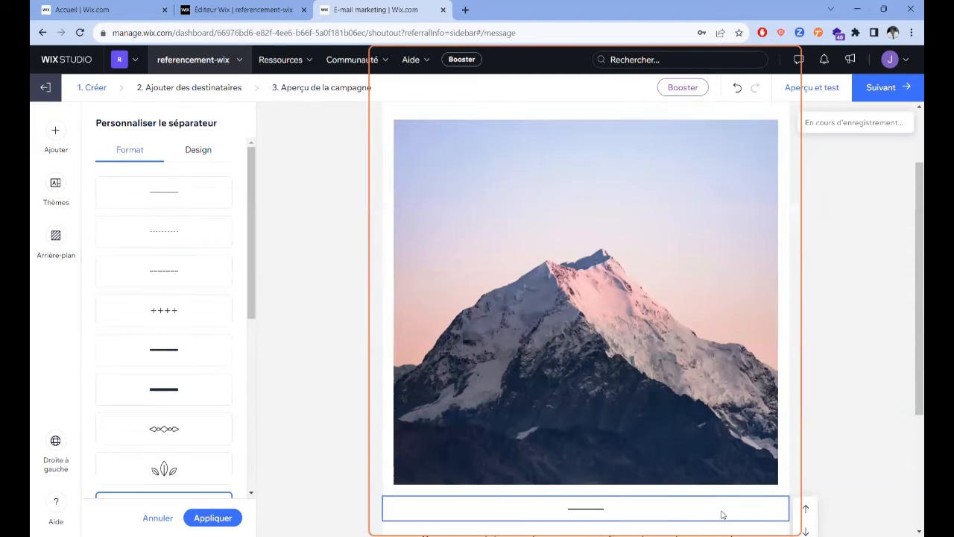
click(806, 511)
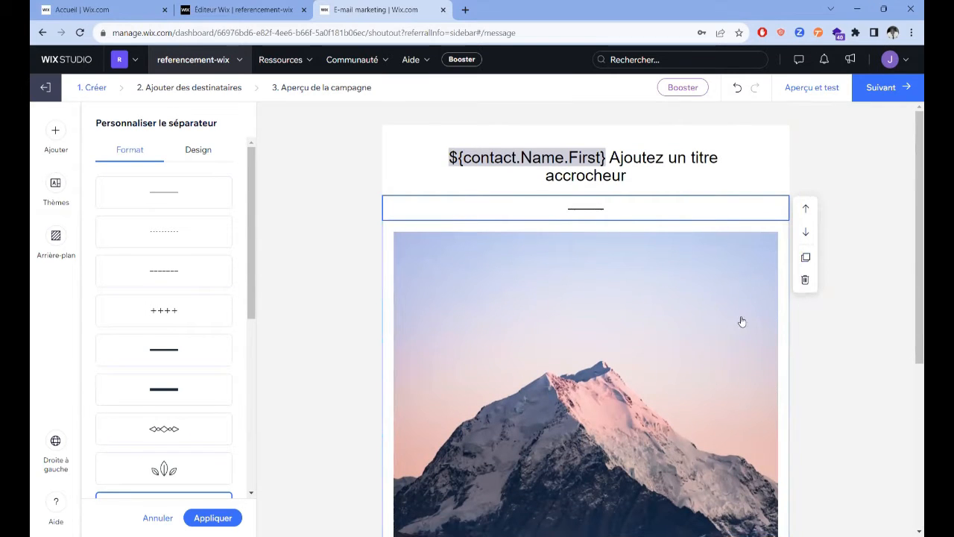
Duplicate the mountain image block and delete the copy.
click(649, 273)
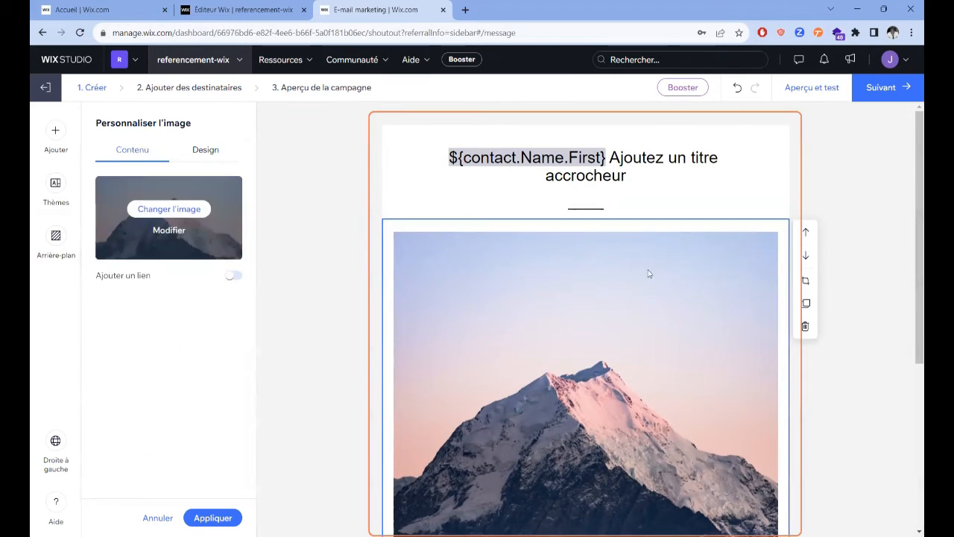
click(806, 305)
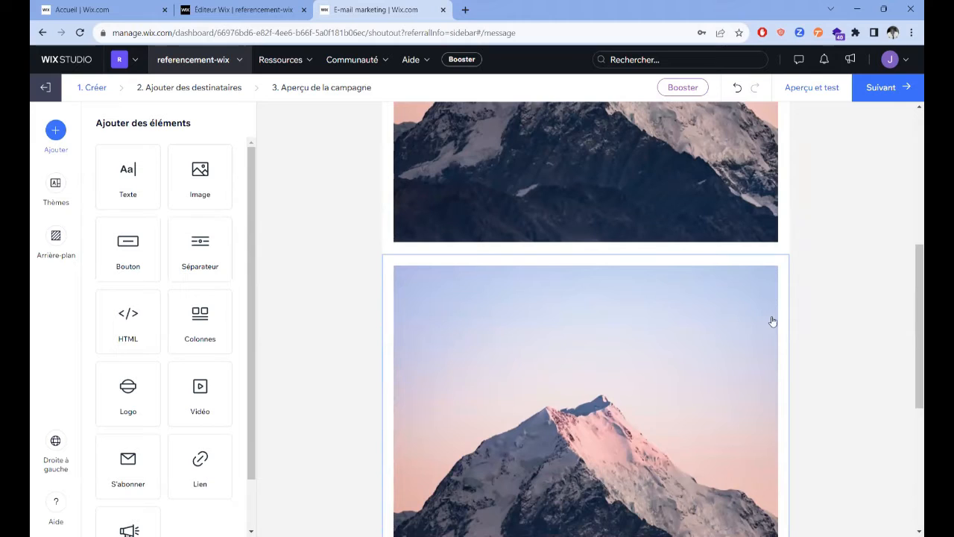
click(768, 281)
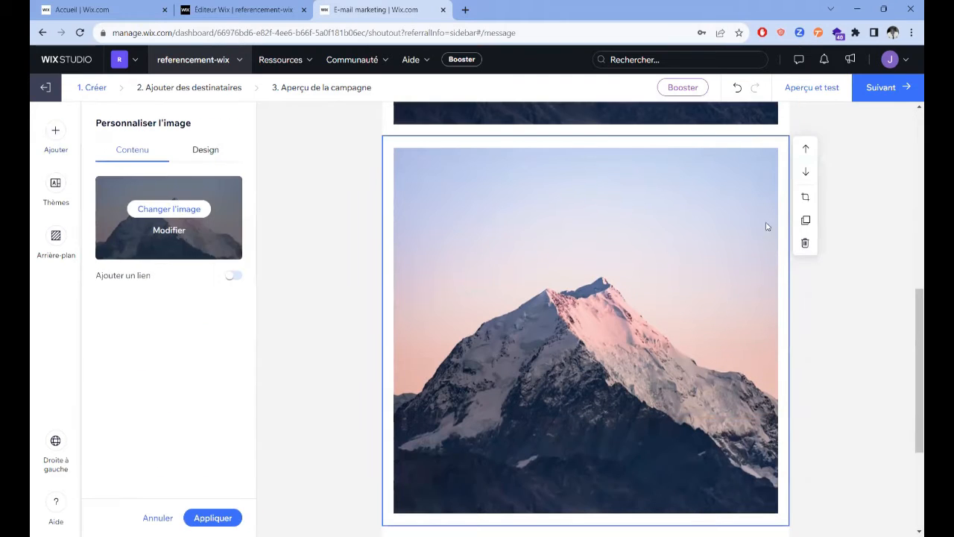
click(805, 243)
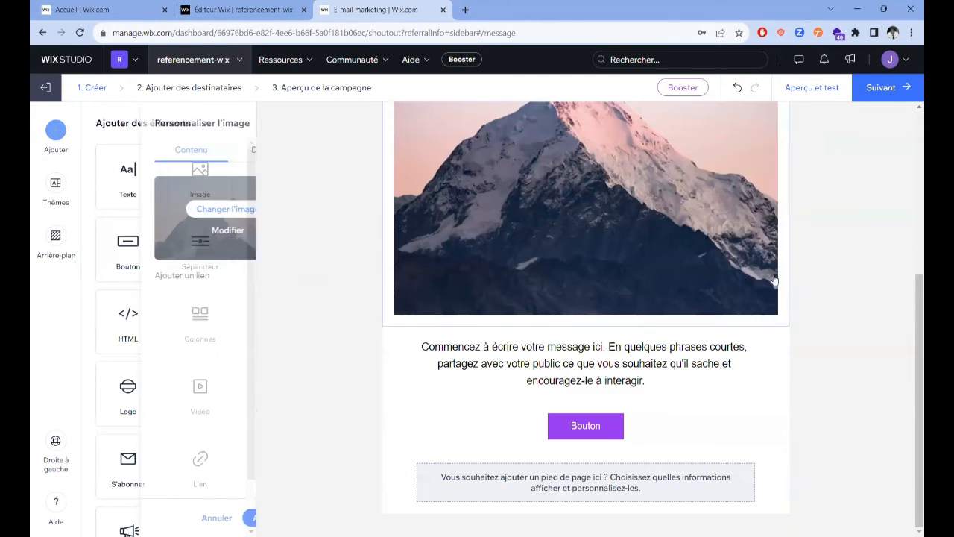
scroll(685, 210, up, 3)
scroll(686, 210, up, 2)
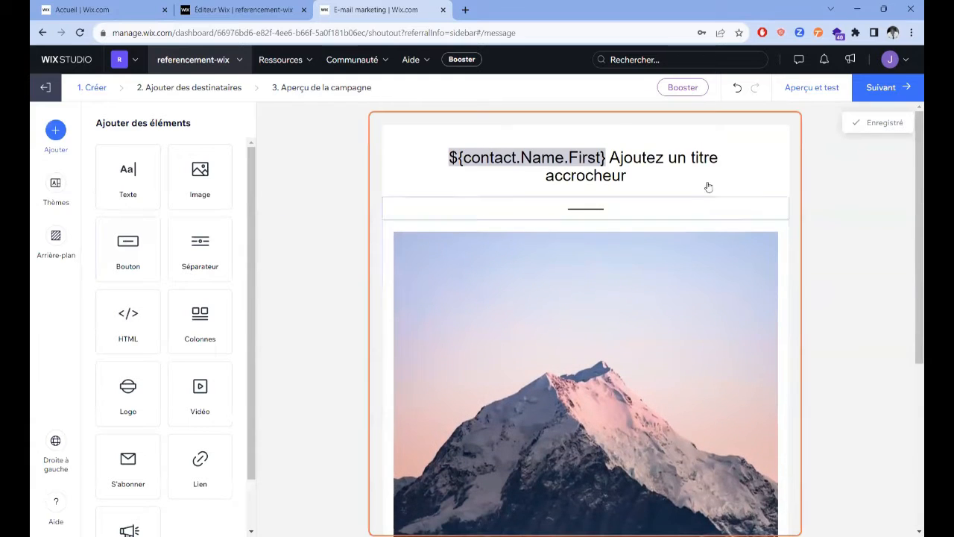
Add a text element between the mountain image and the message paragraph, and select it for editing.
scroll(656, 188, down, 3)
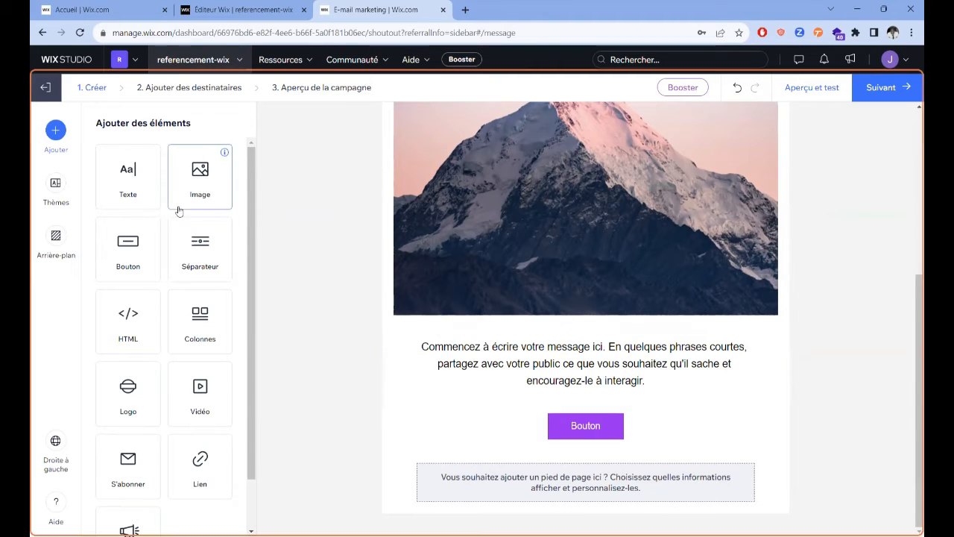
click(147, 172)
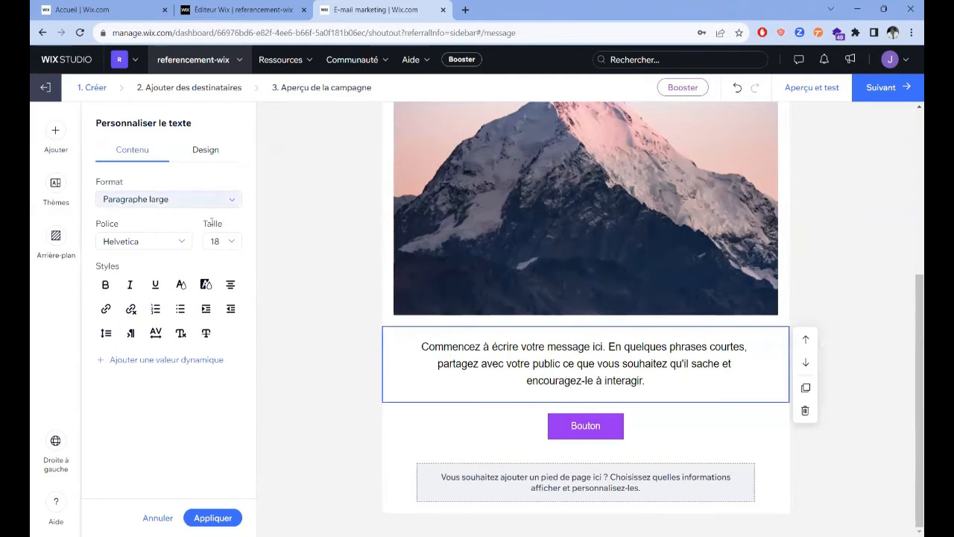
click(52, 134)
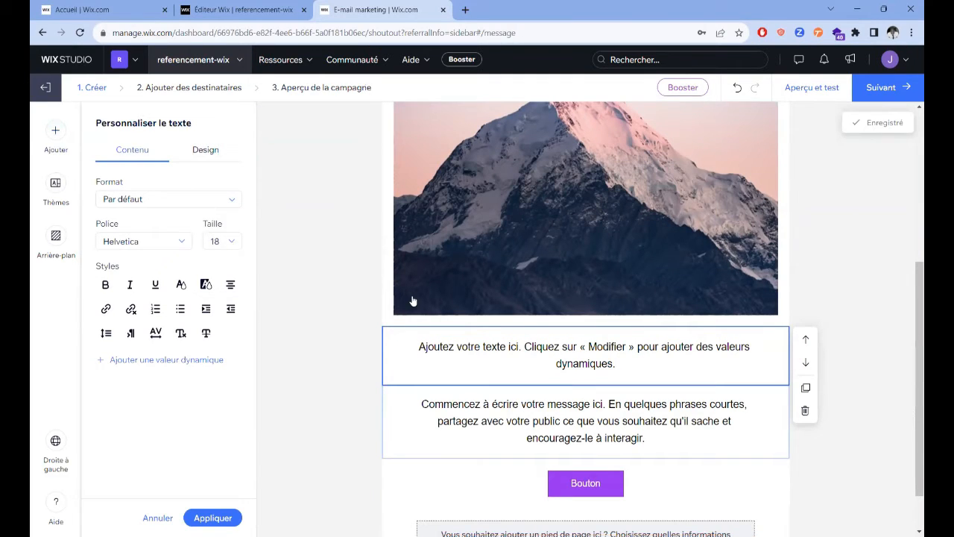
click(465, 412)
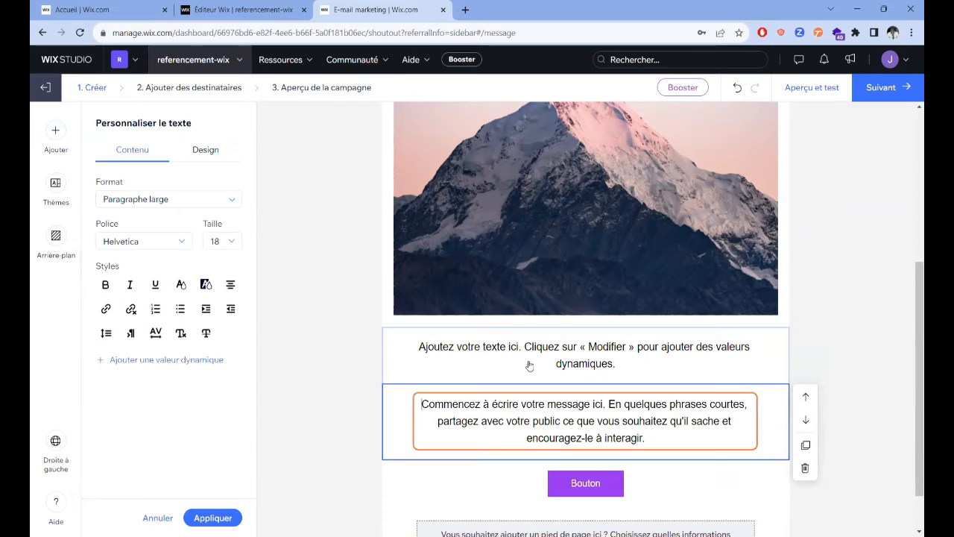
click(595, 367)
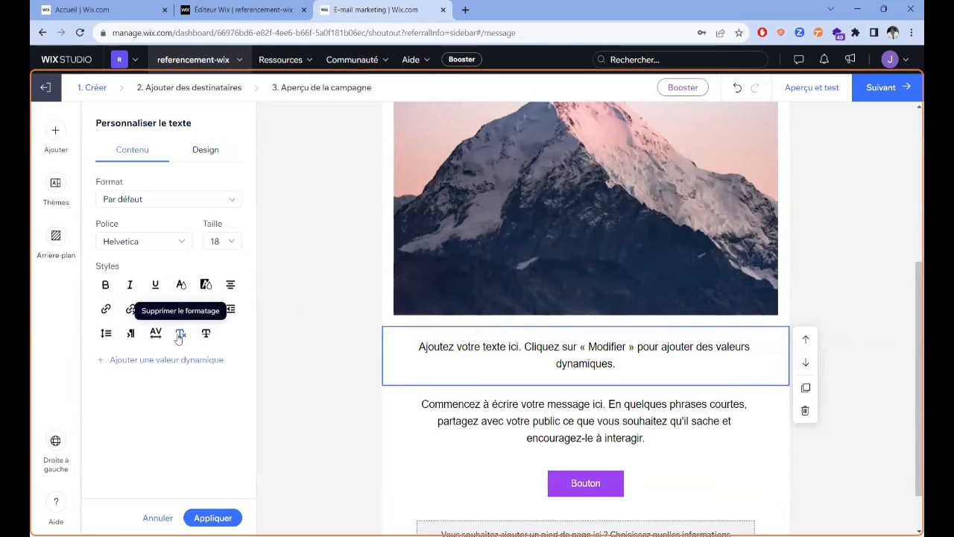
Open the campaign's background settings with its background colours, patterns and images.
scroll(653, 332, up, 2)
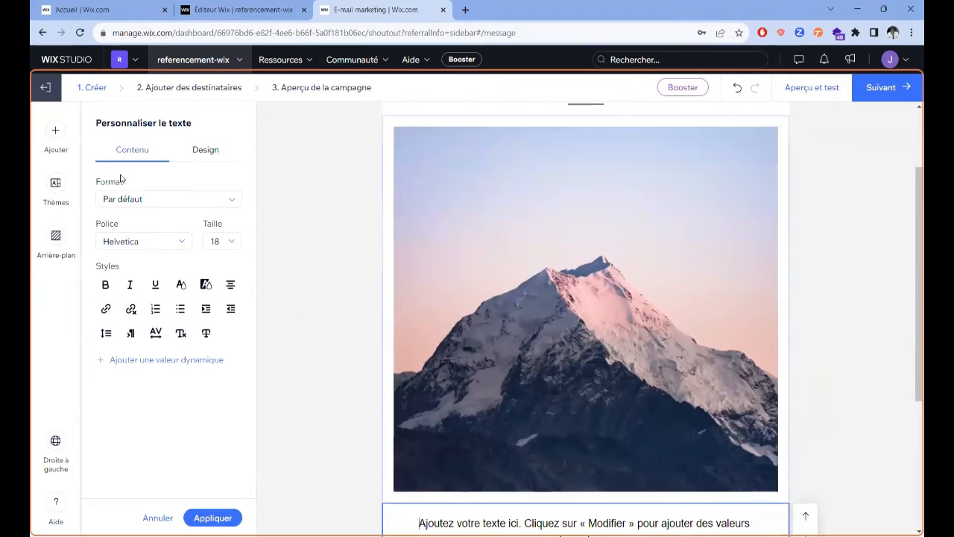
click(56, 254)
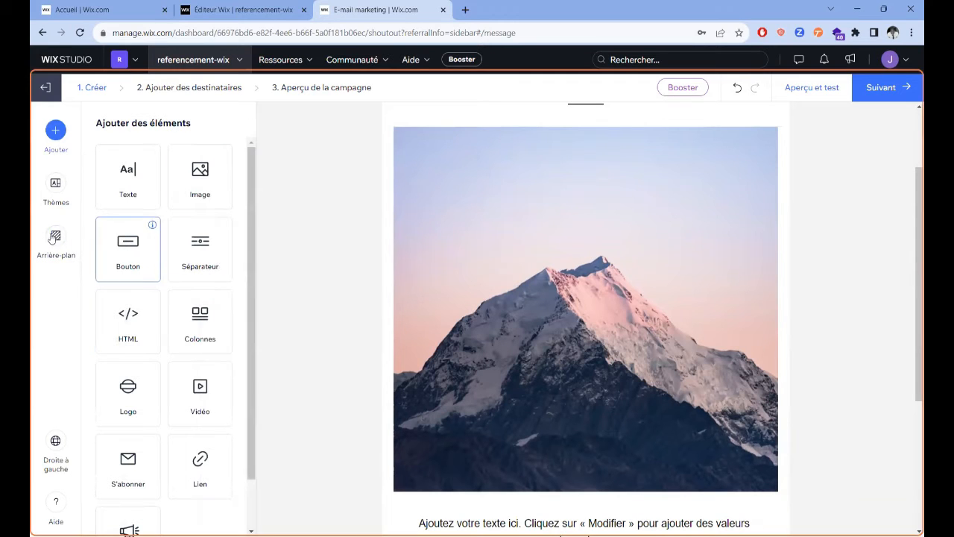
click(50, 237)
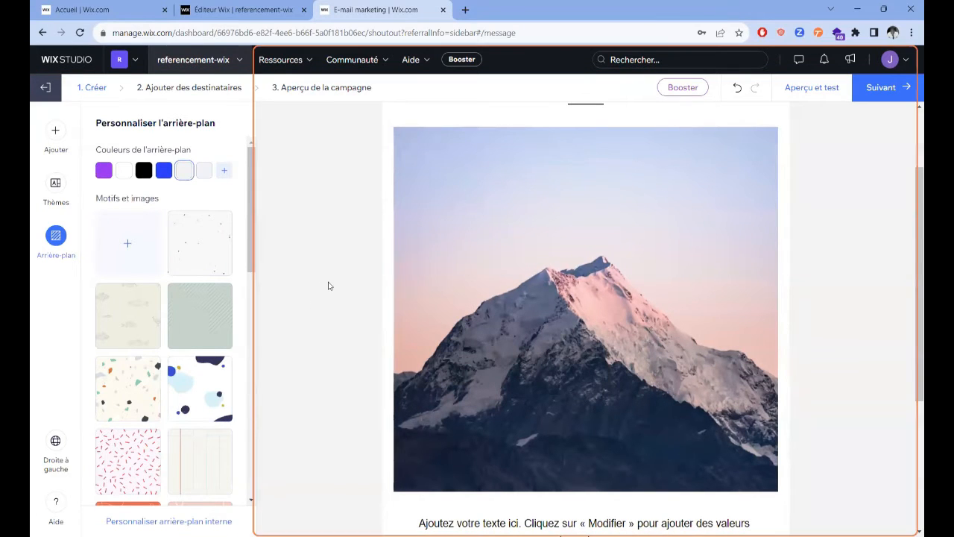
Apply the white background pattern with navy and light blue blobs to the campaign and browse the other patterns.
scroll(326, 286, up, 3)
click(198, 390)
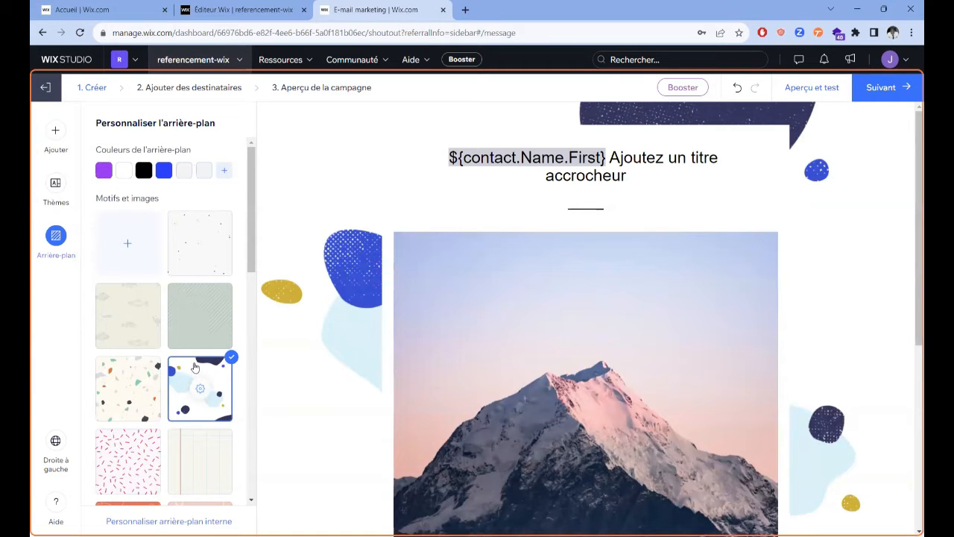
scroll(193, 365, down, 5)
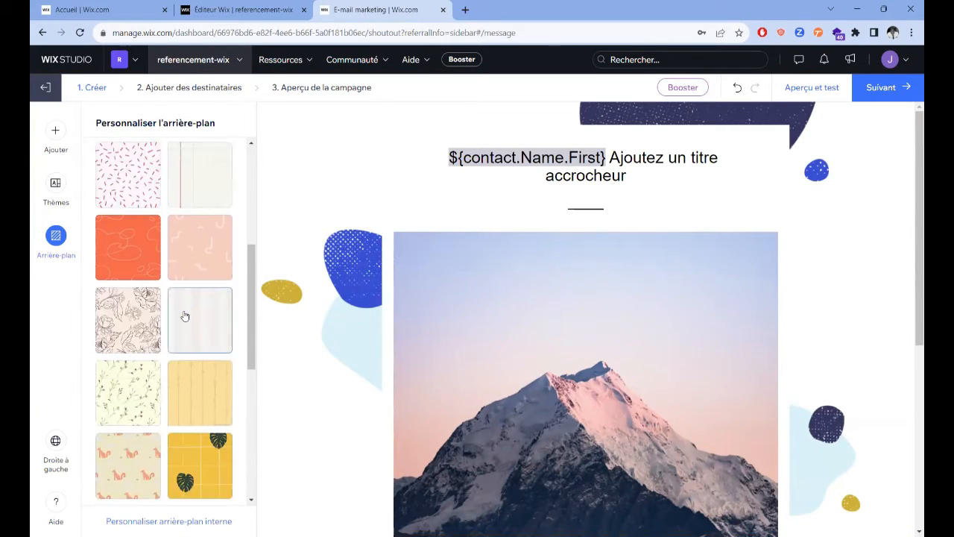
scroll(196, 319, down, 4)
scroll(216, 316, up, 5)
scroll(216, 313, up, 6)
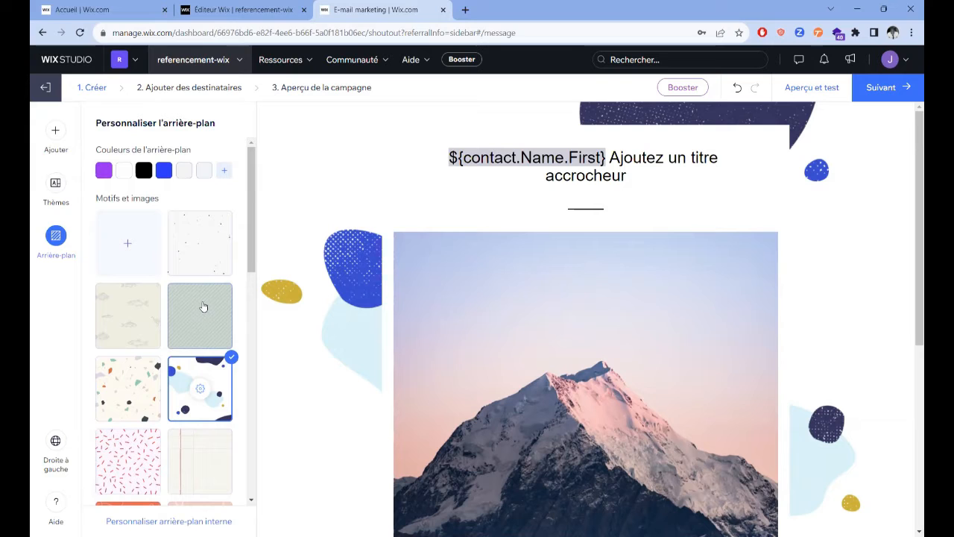
Open the campaign's themes and try the Onyx theme.
click(56, 186)
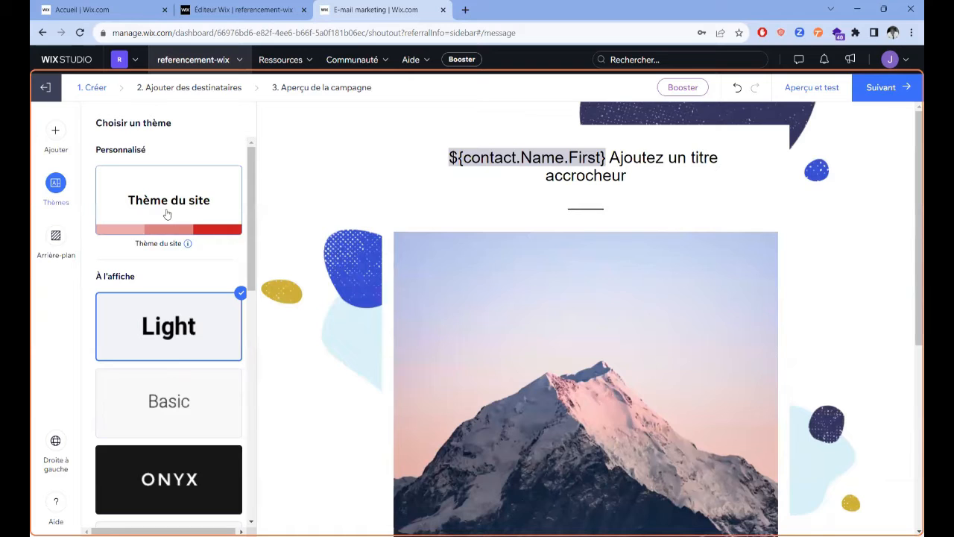
scroll(166, 317, down, 2)
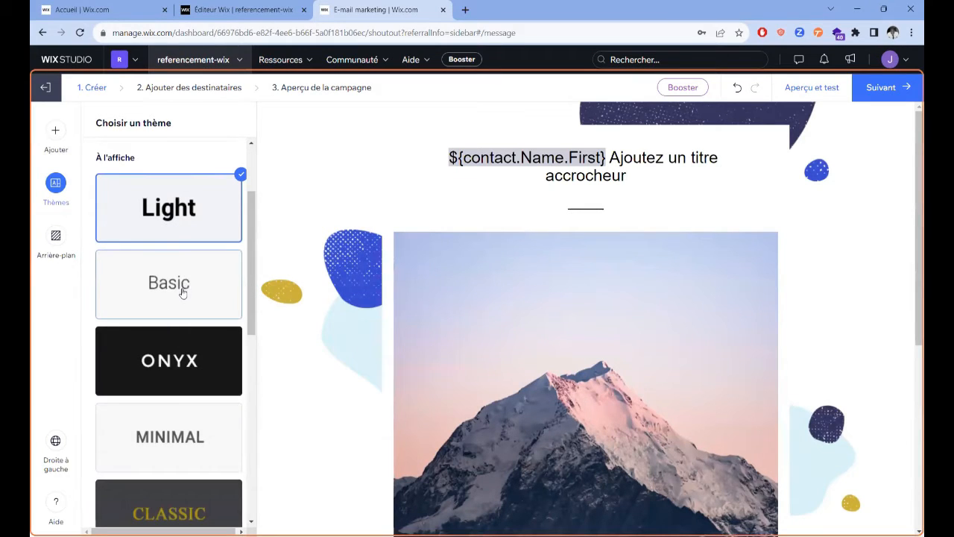
click(187, 378)
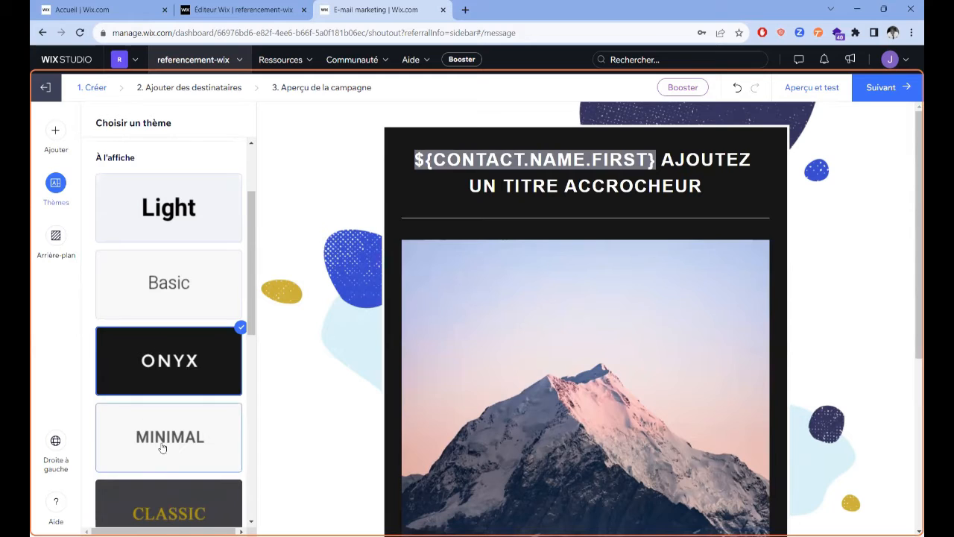
Try the Fun theme on the campaign.
scroll(203, 365, down, 5)
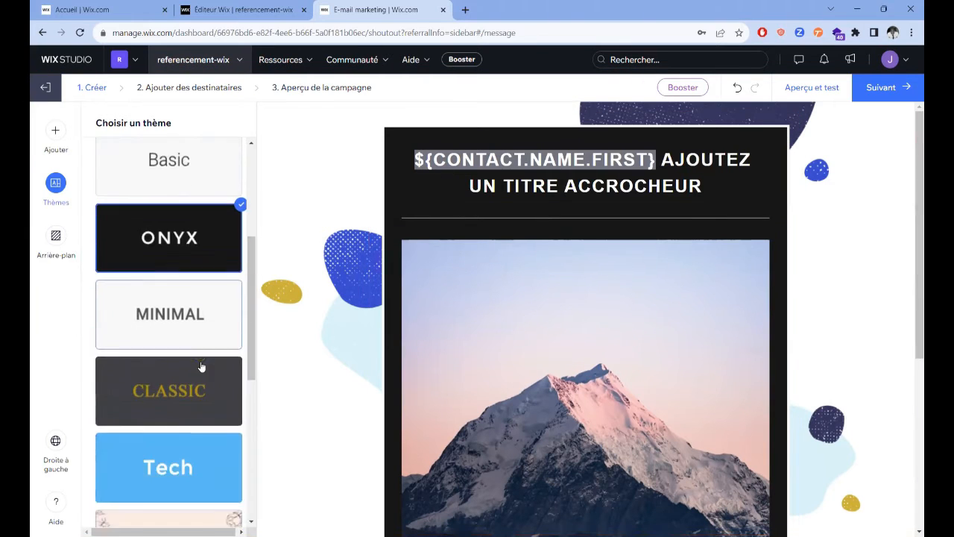
scroll(205, 364, down, 1)
click(190, 410)
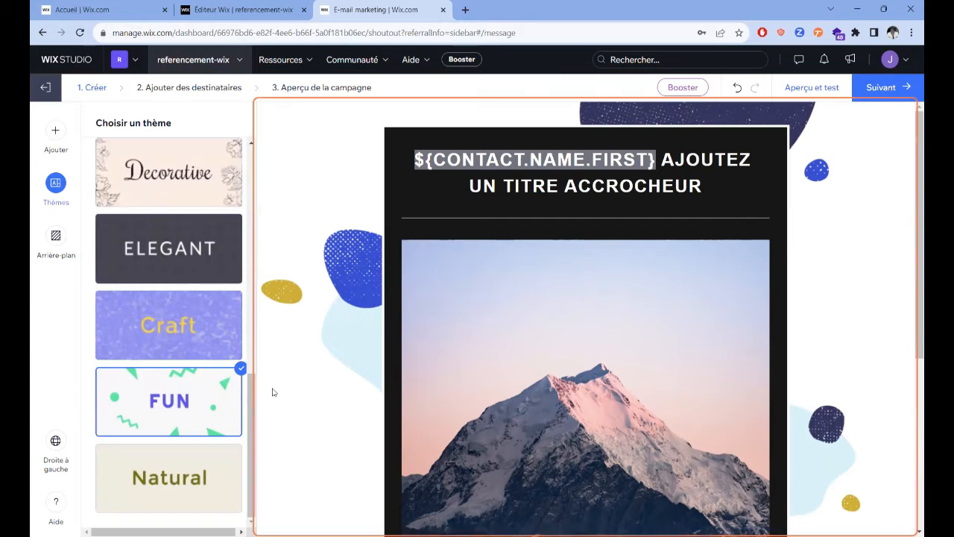
Set the campaign theme back to Light.
scroll(213, 256, up, 5)
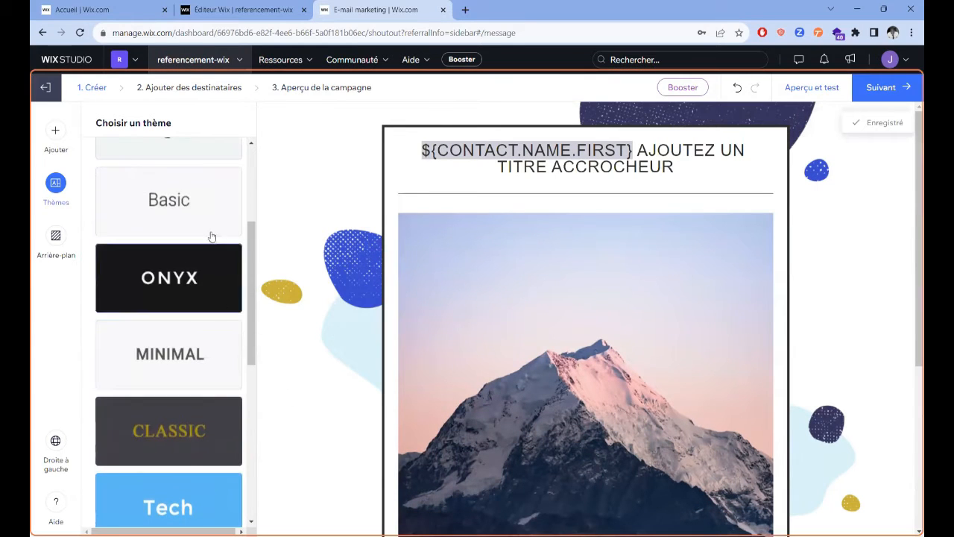
scroll(191, 224, up, 3)
click(193, 320)
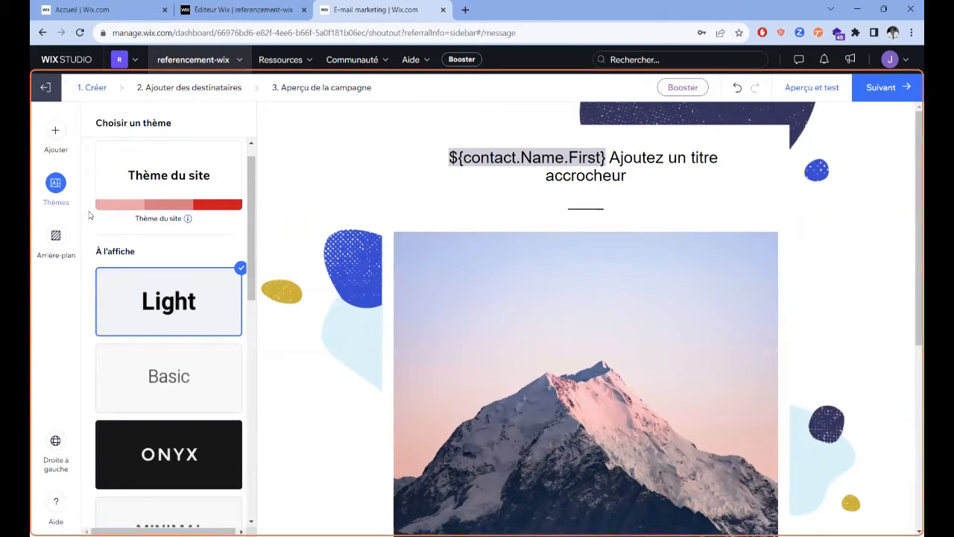
Open the list of elements that can be added to the campaign.
click(54, 134)
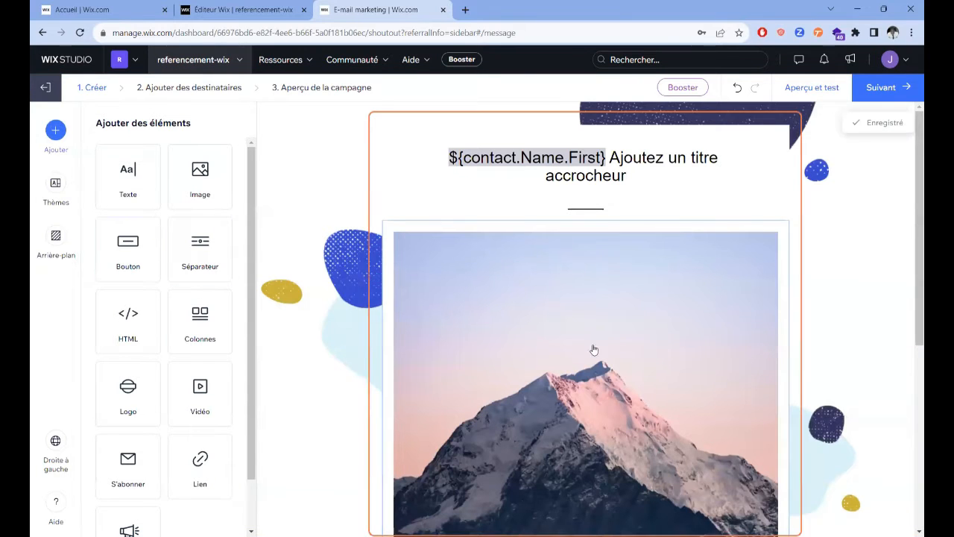
scroll(592, 365, down, 2)
scroll(596, 360, down, 3)
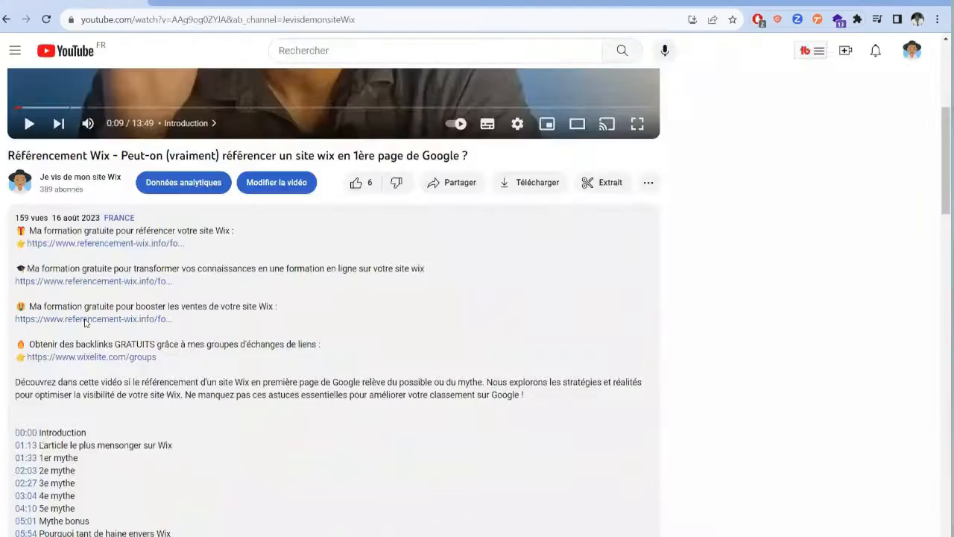
Open the free training link about boosting Wix site sales from the YouTube video description and go to its sign-up form.
click(103, 313)
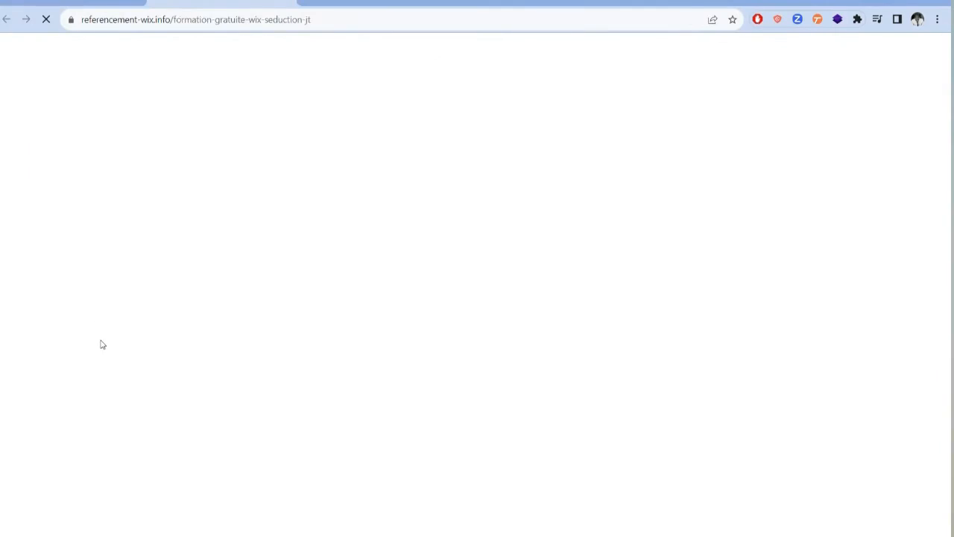
scroll(385, 369, down, 3)
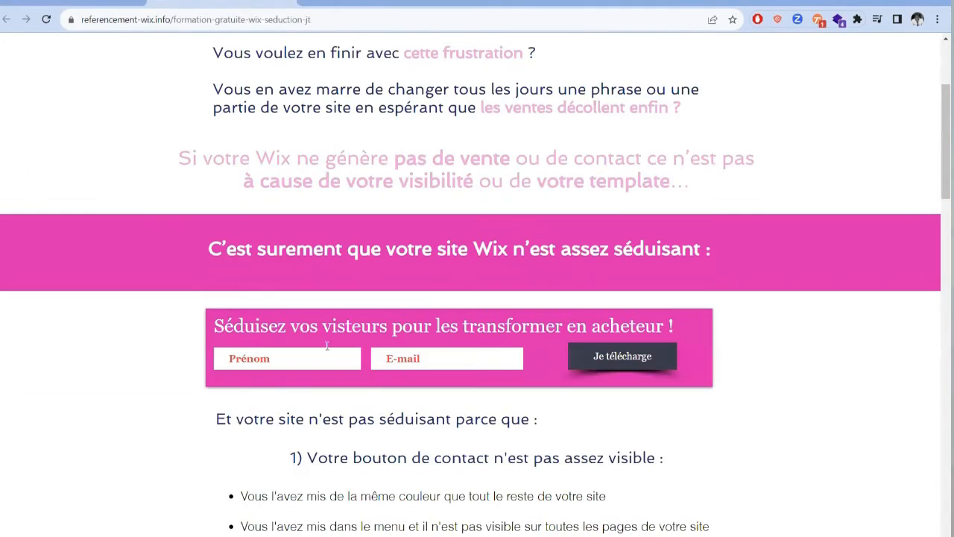
scroll(224, 291, down, 1)
Fill in the sign-up form's first name and e-mail with the saved personal details.
click(272, 295)
click(313, 327)
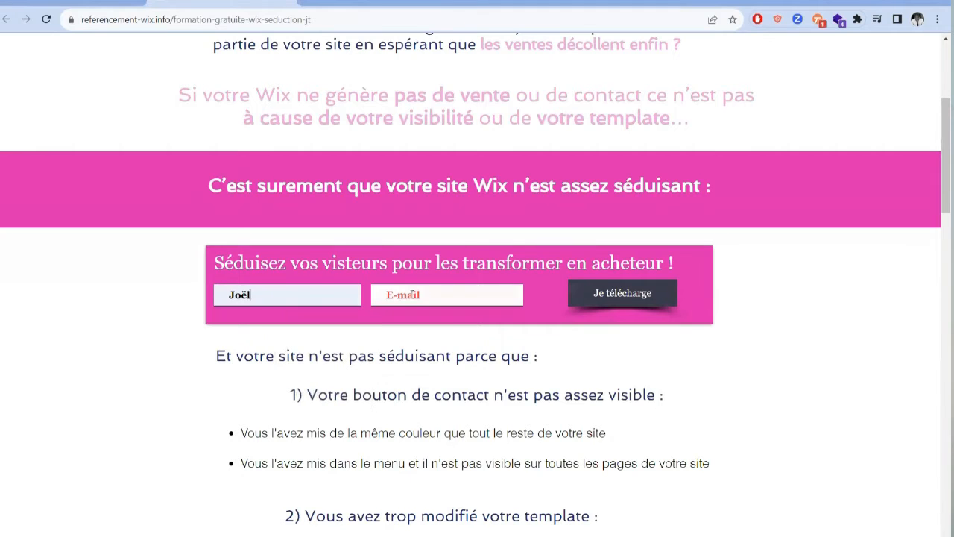
click(426, 297)
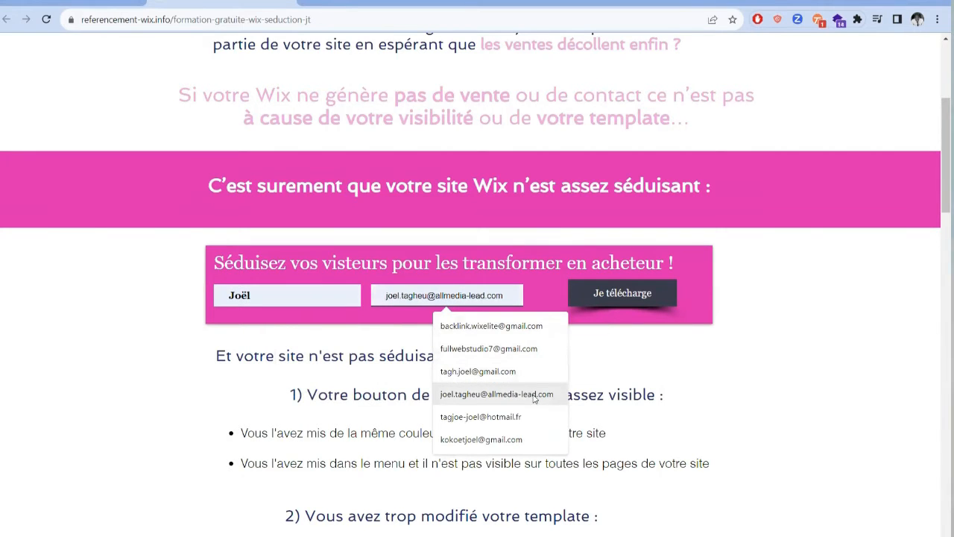
click(494, 394)
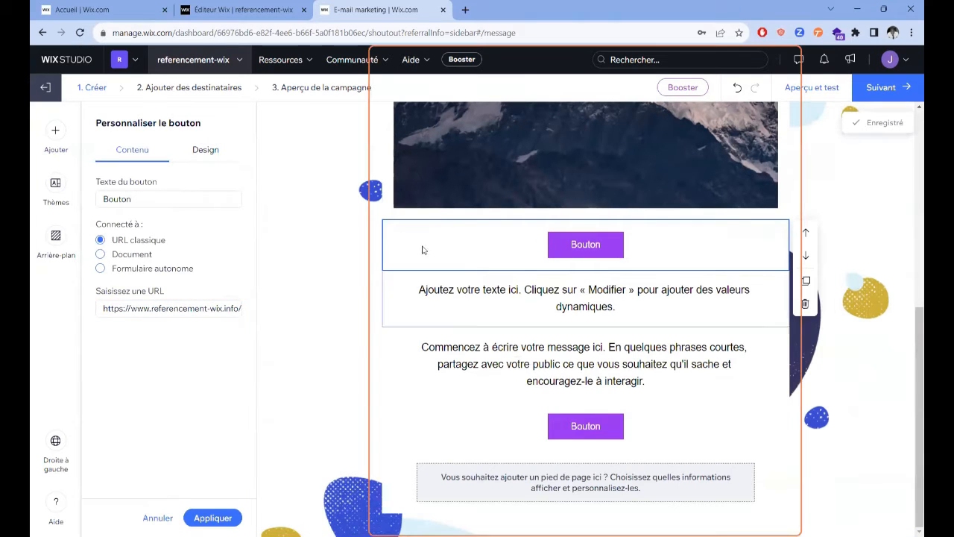
Back in the Wix campaign editor, add a separator between the mountain image and the button.
click(54, 136)
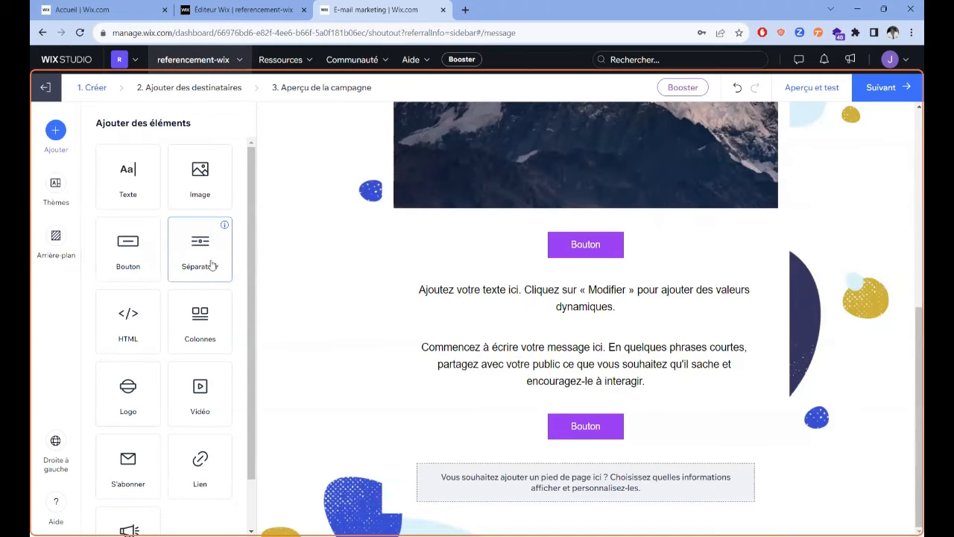
click(190, 255)
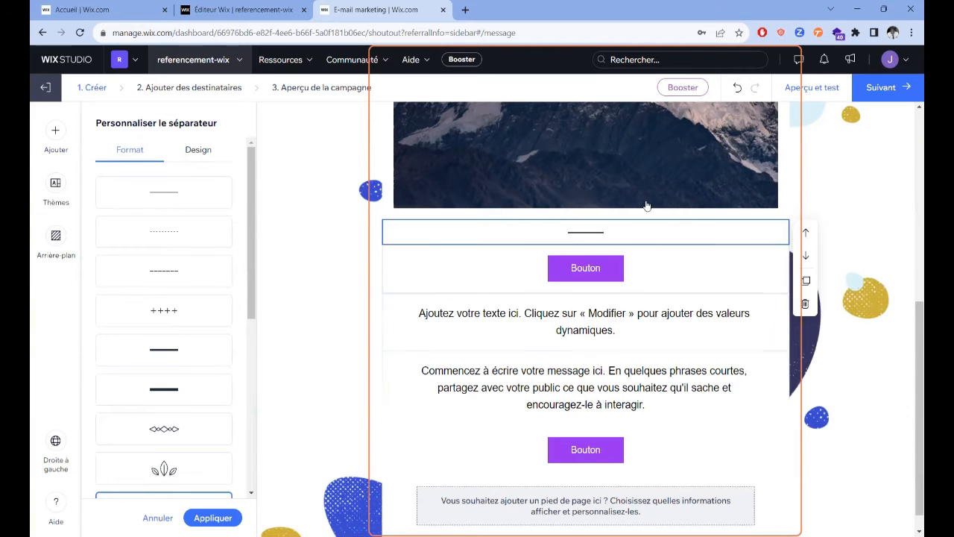
scroll(658, 221, up, 5)
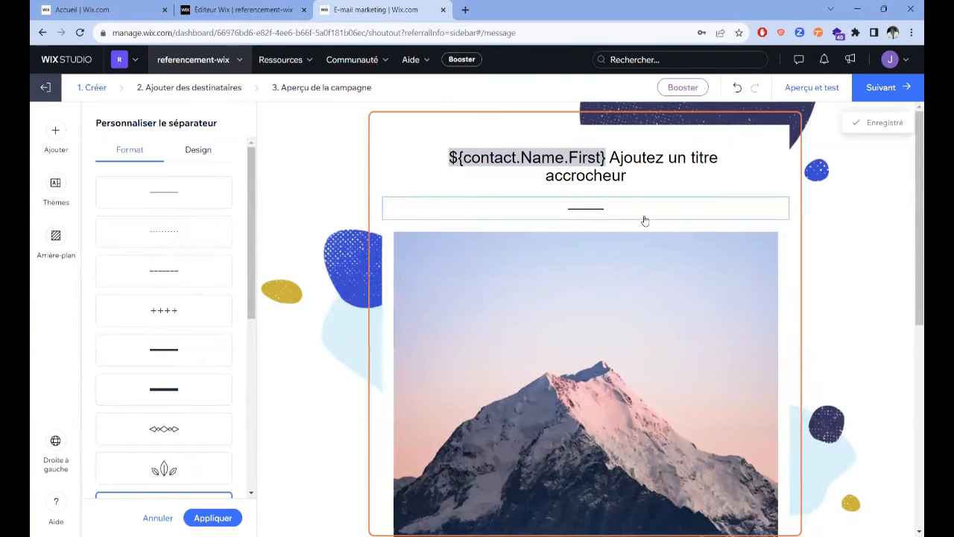
scroll(644, 220, down, 1)
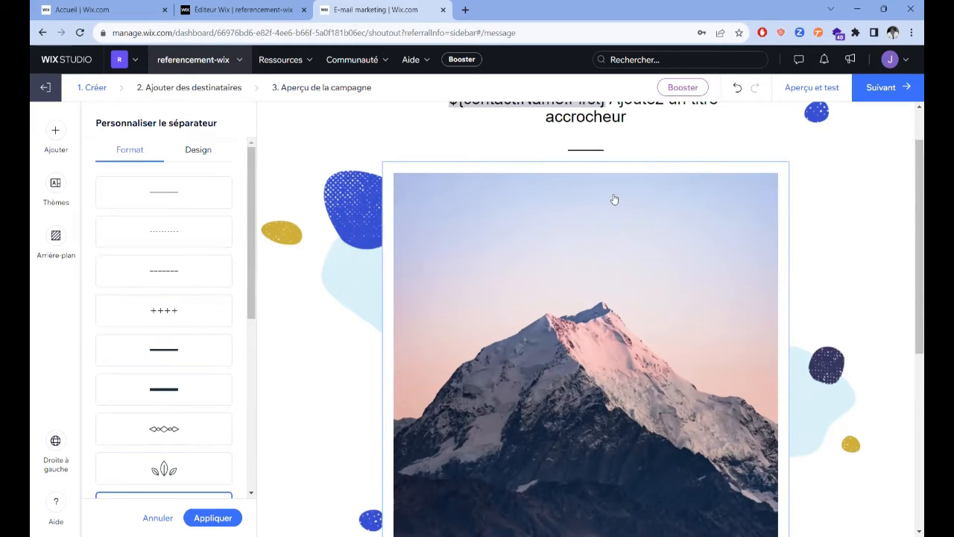
scroll(615, 199, down, 1)
scroll(677, 151, down, 3)
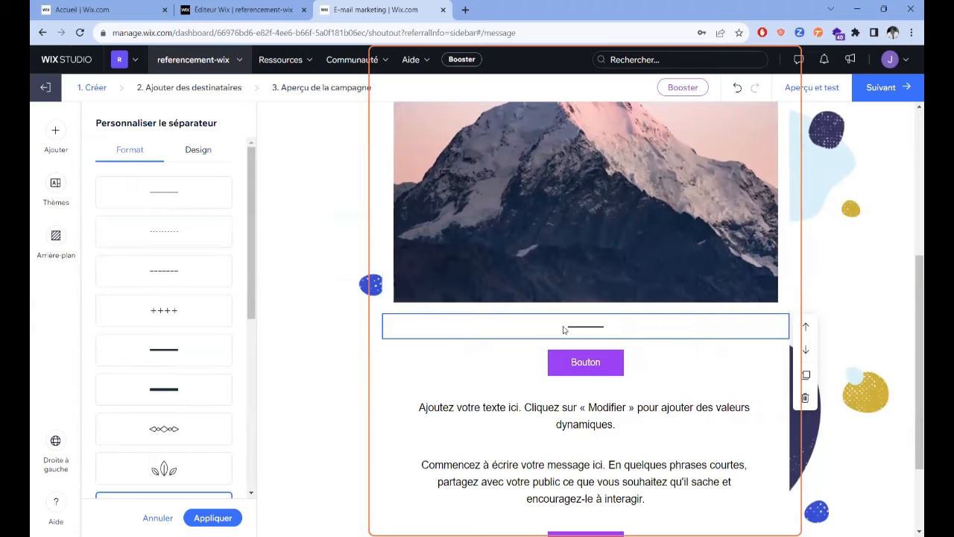
Try the hearts format for the separator below the mountain image.
scroll(634, 329, down, 2)
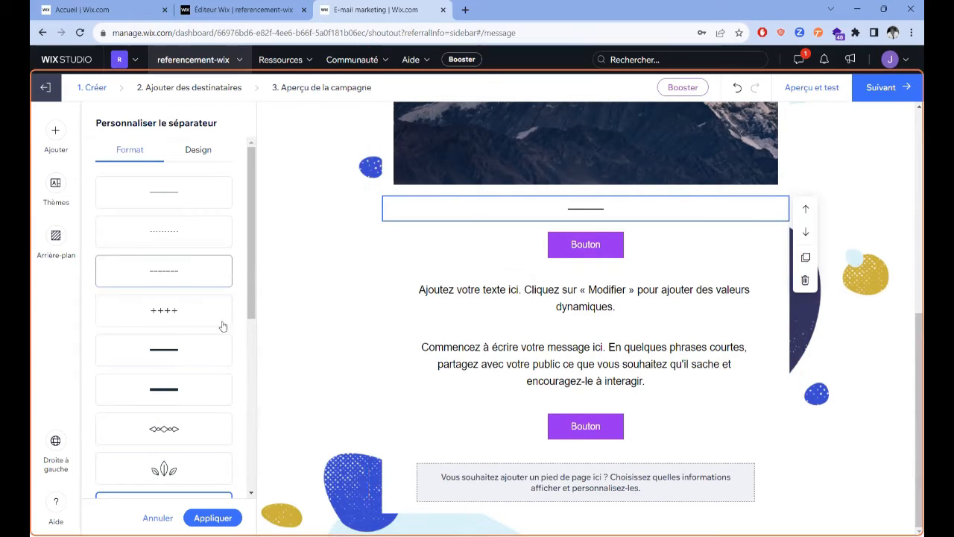
scroll(224, 366, down, 2)
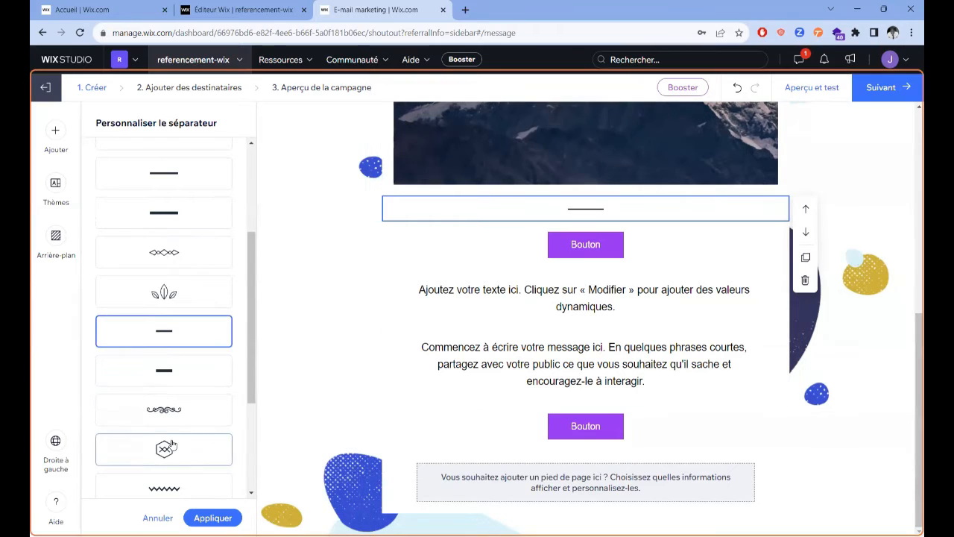
scroll(191, 349, down, 2)
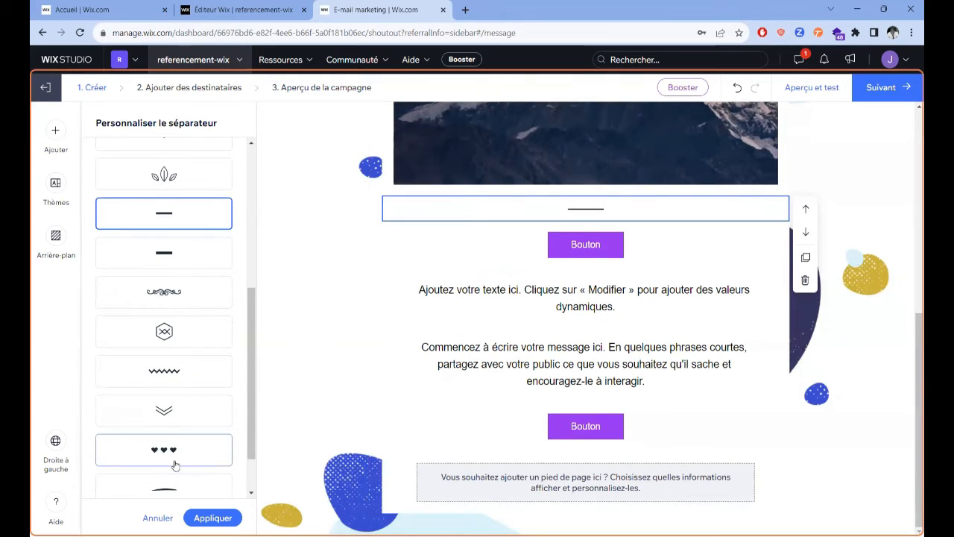
click(202, 455)
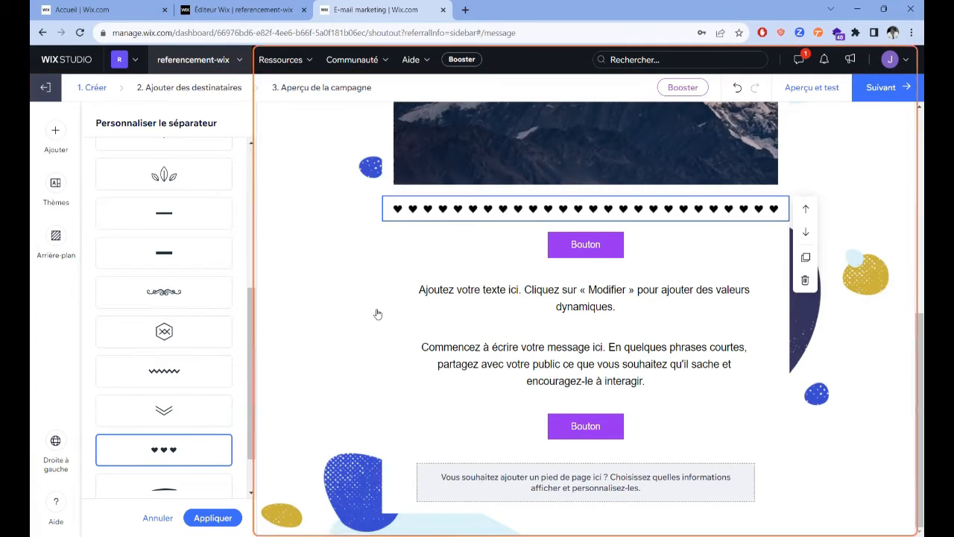
Try the full-width thin line and the thickest full-width line as formats for the separator below the mountain image.
scroll(199, 371, up, 6)
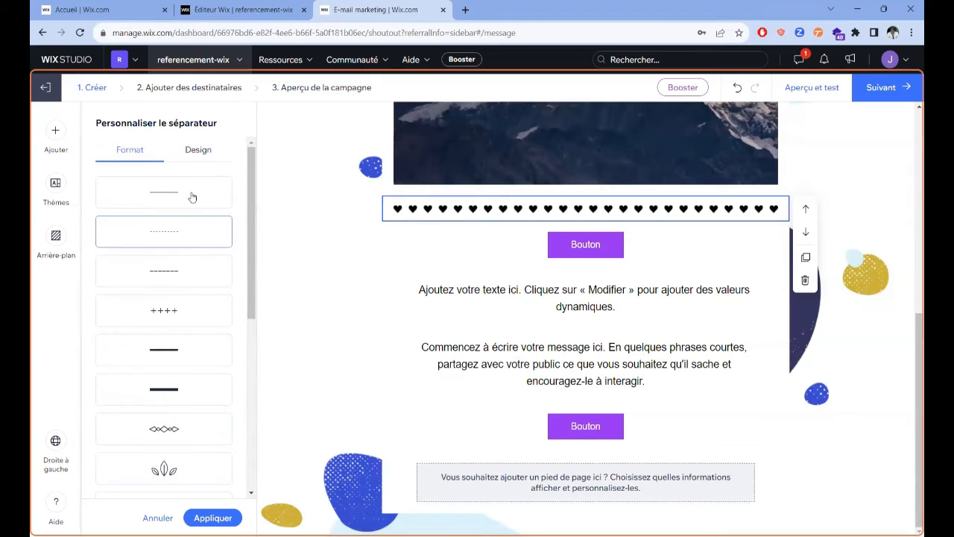
click(197, 202)
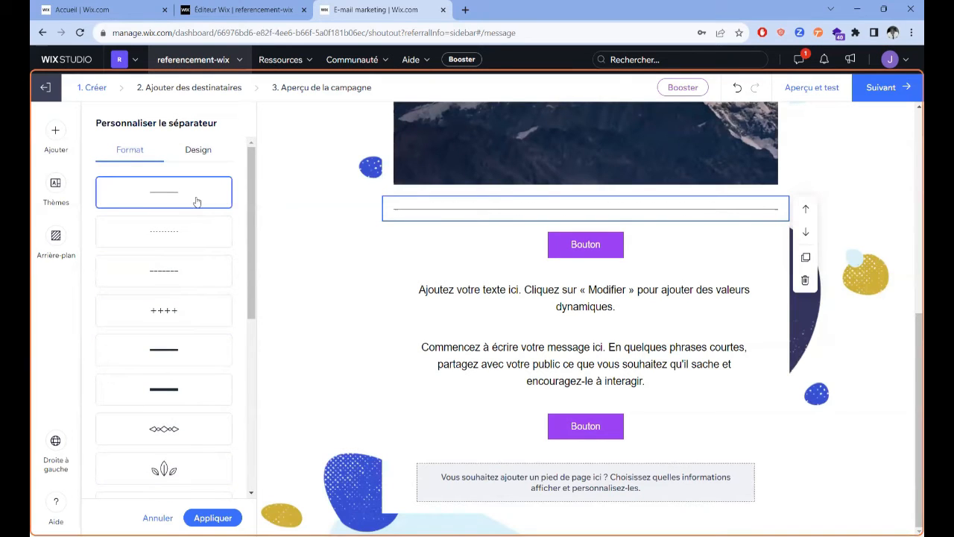
click(194, 390)
Set the separator below the mountain image to the short thick line format.
scroll(196, 376, down, 5)
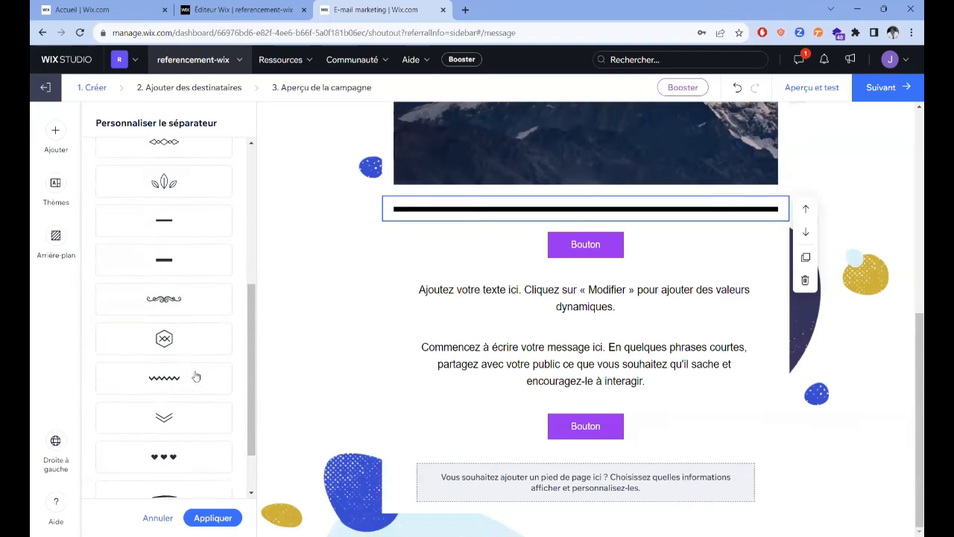
click(181, 254)
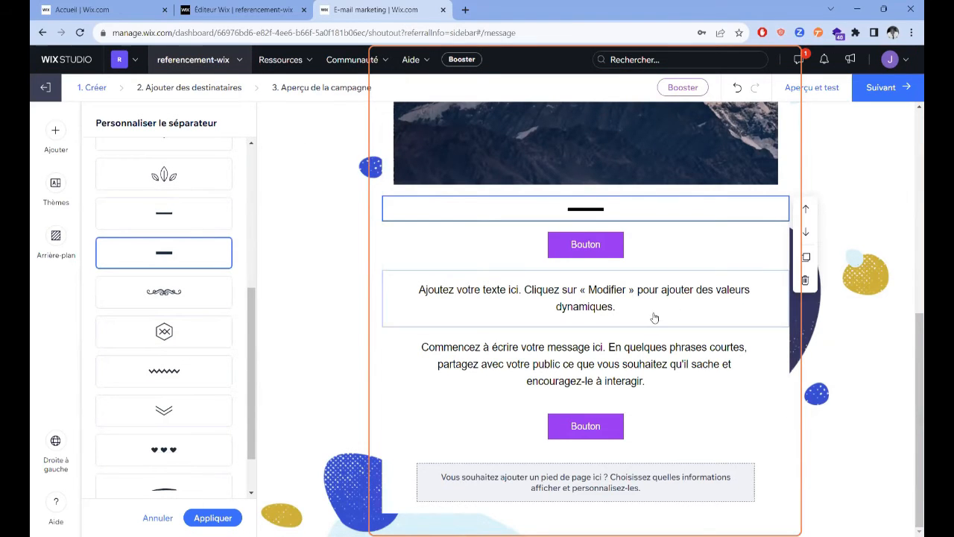
scroll(653, 318, up, 3)
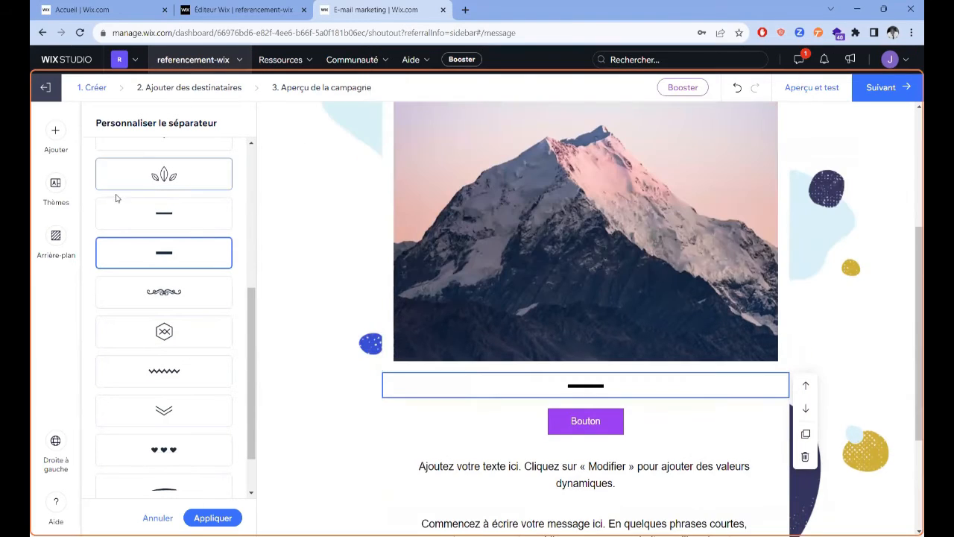
Add an HTML element between the mountain image and the separator, and cancel customising its code.
click(56, 139)
scroll(224, 270, down, 2)
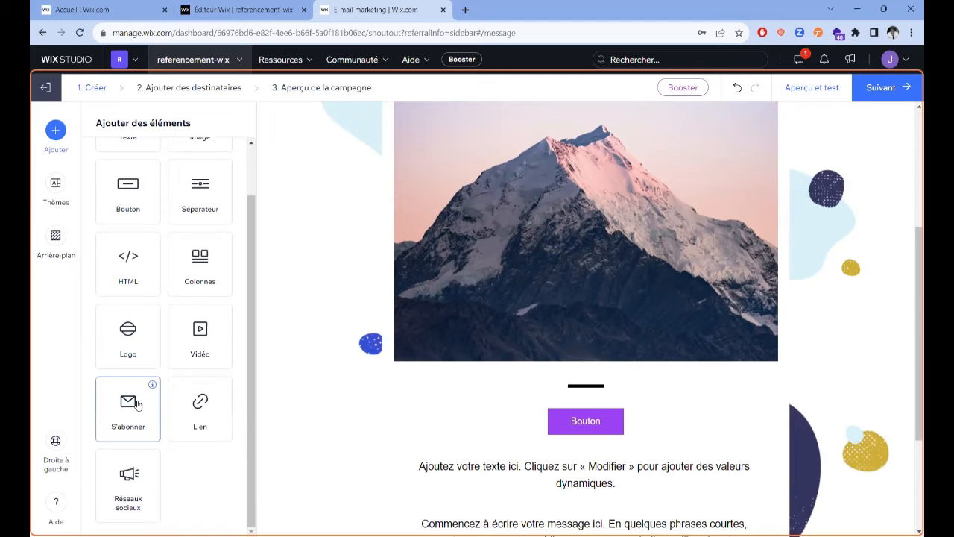
scroll(183, 248, up, 1)
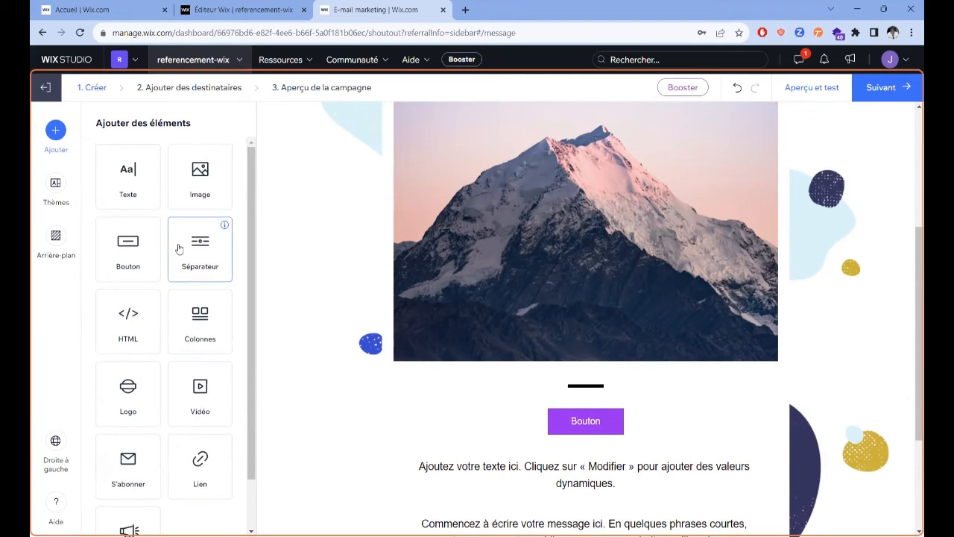
mouse_move(139, 335)
mouse_down()
mouse_move(150, 328)
mouse_move(125, 323)
mouse_move(159, 344)
mouse_move(139, 324)
mouse_up()
click(138, 322)
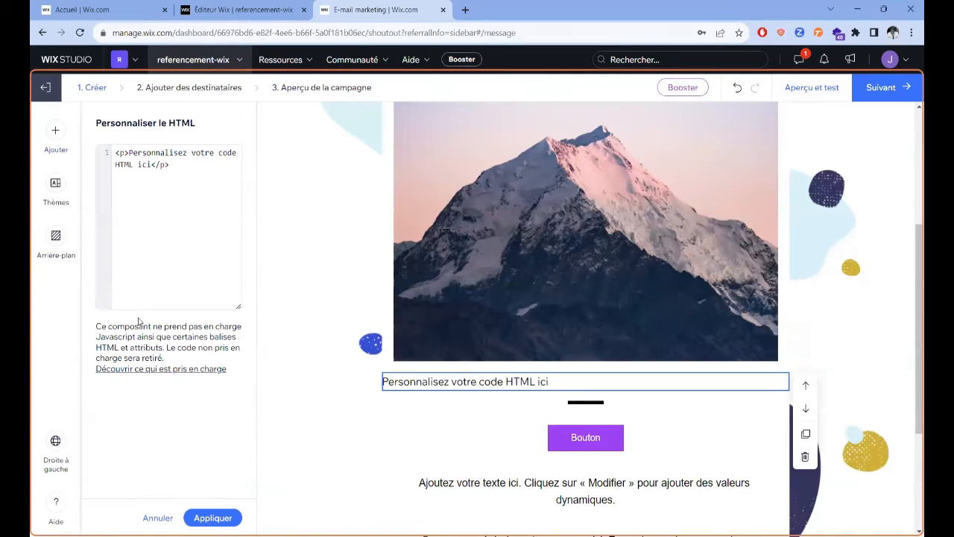
click(158, 518)
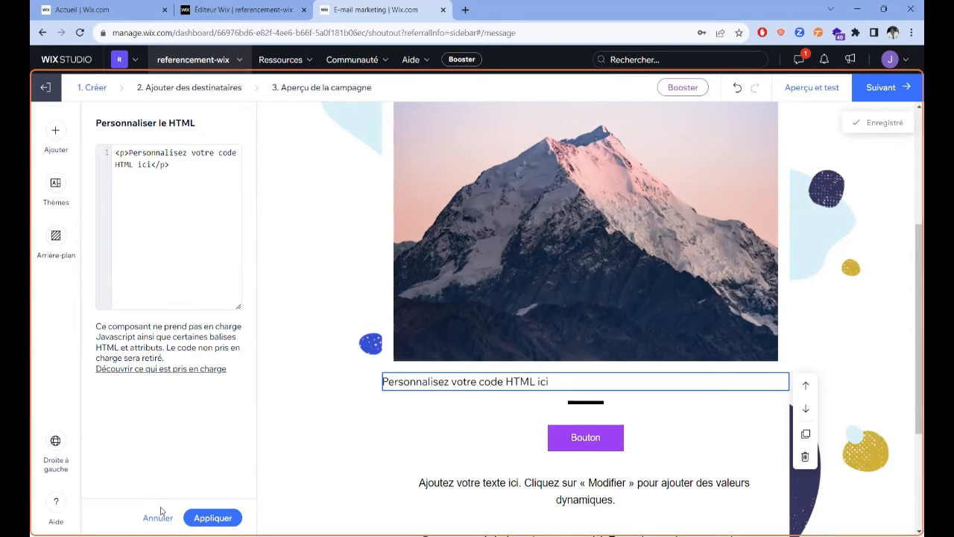
Discard the new HTML element below the mountain image and look through the other available elements.
click(158, 518)
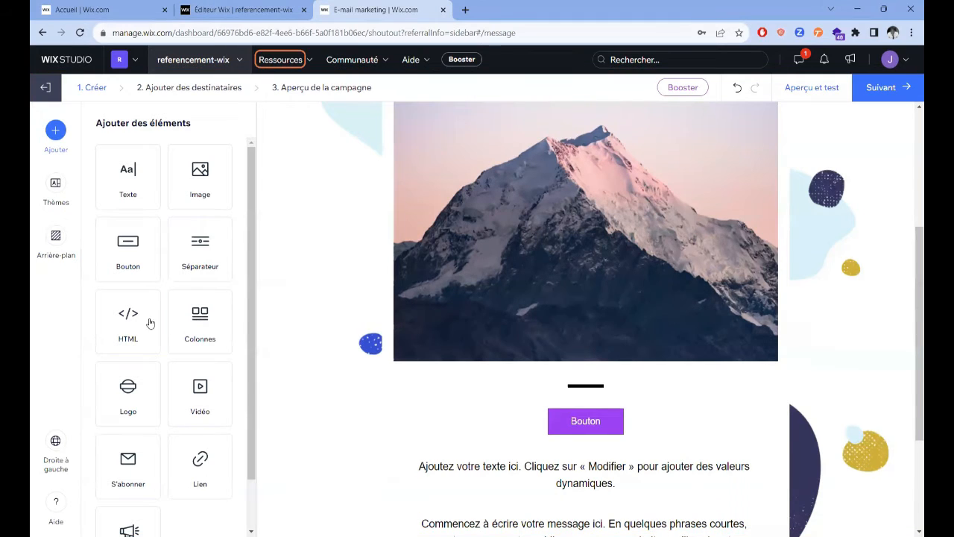
scroll(126, 322, down, 1)
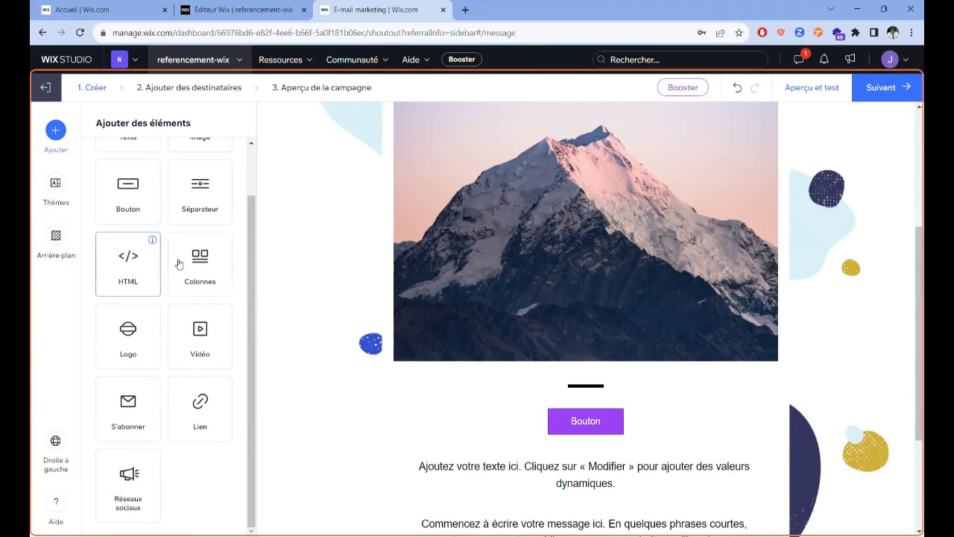
scroll(654, 331, up, 3)
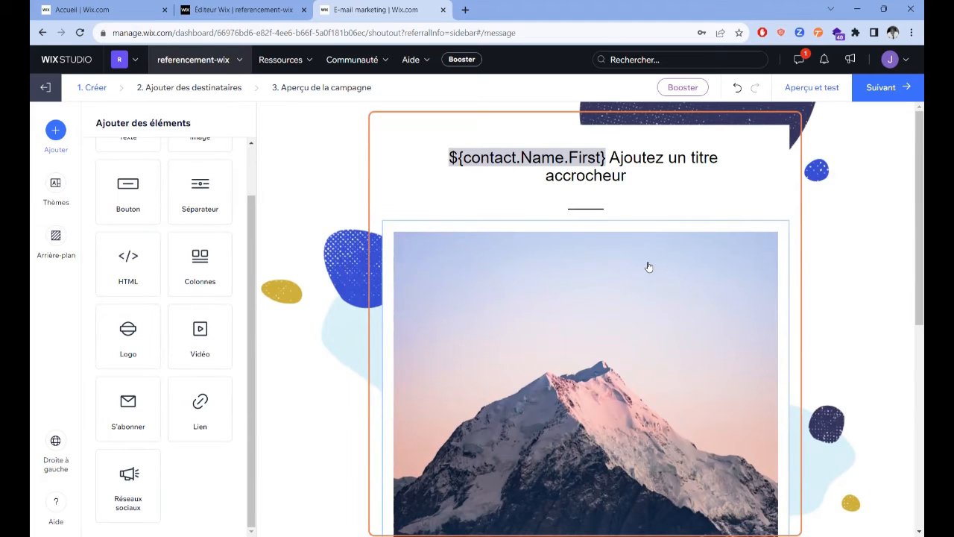
Try a video element above the mountain image, switching its source to YouTube and back to imported videos, and cancel it.
scroll(647, 265, down, 3)
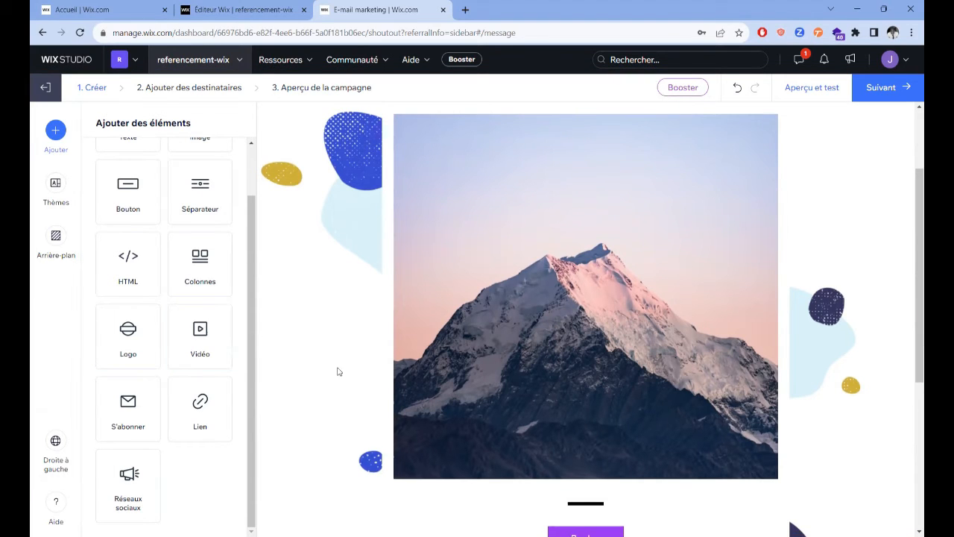
click(200, 332)
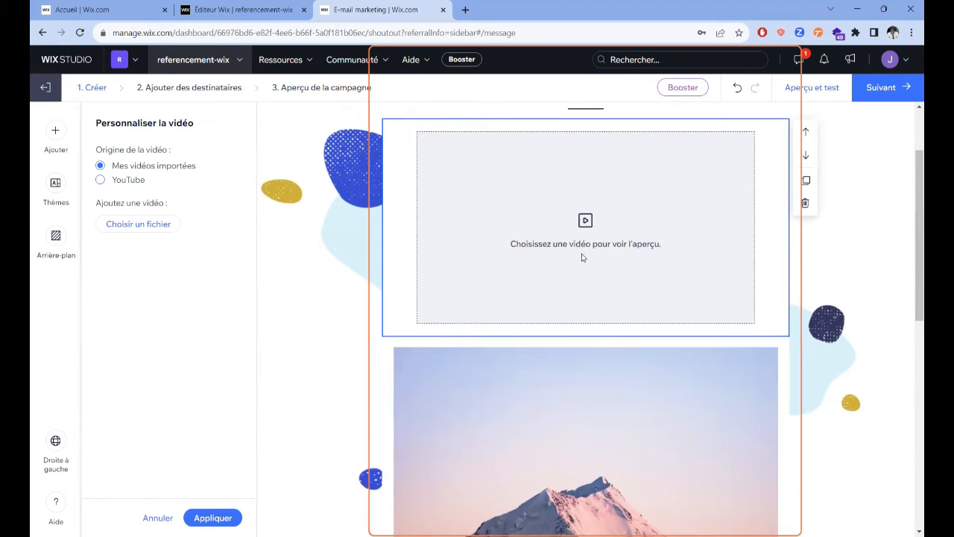
click(123, 179)
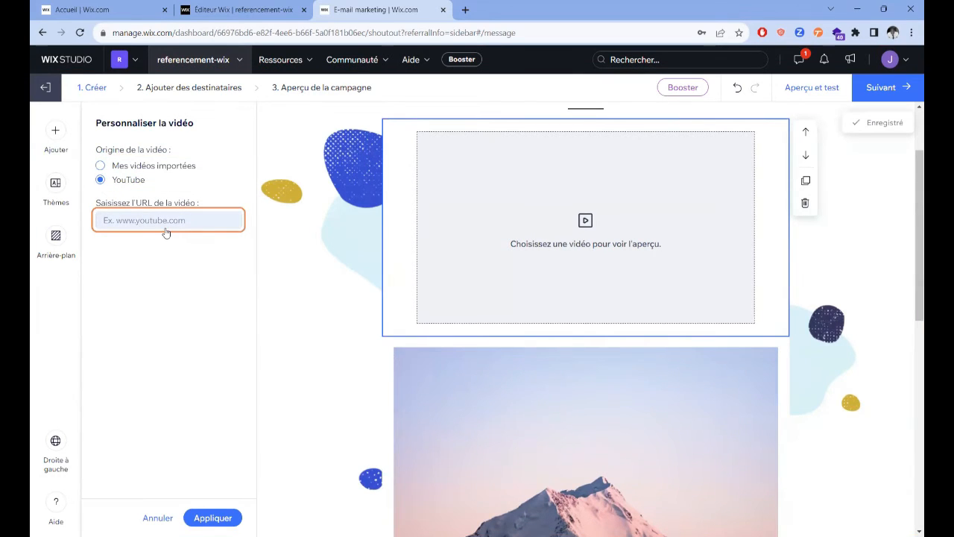
click(103, 166)
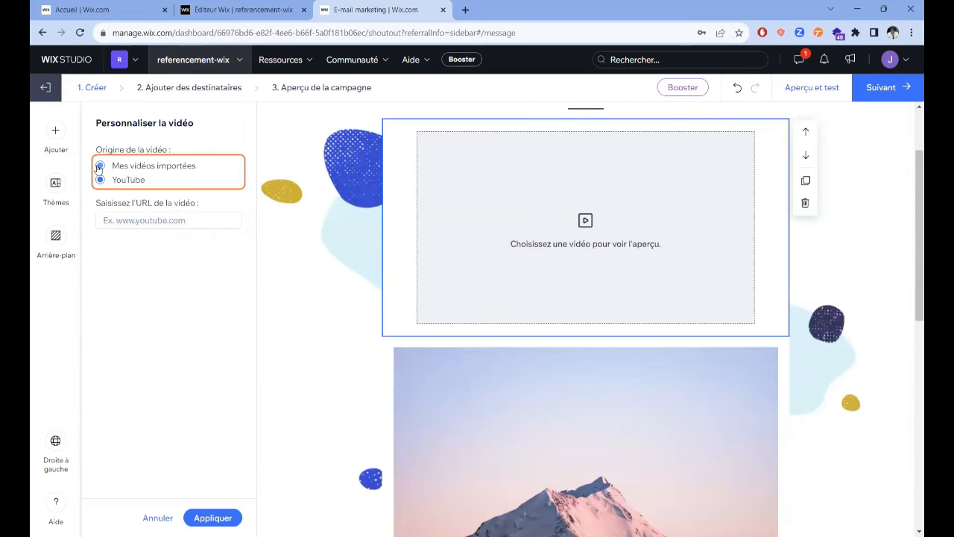
click(160, 230)
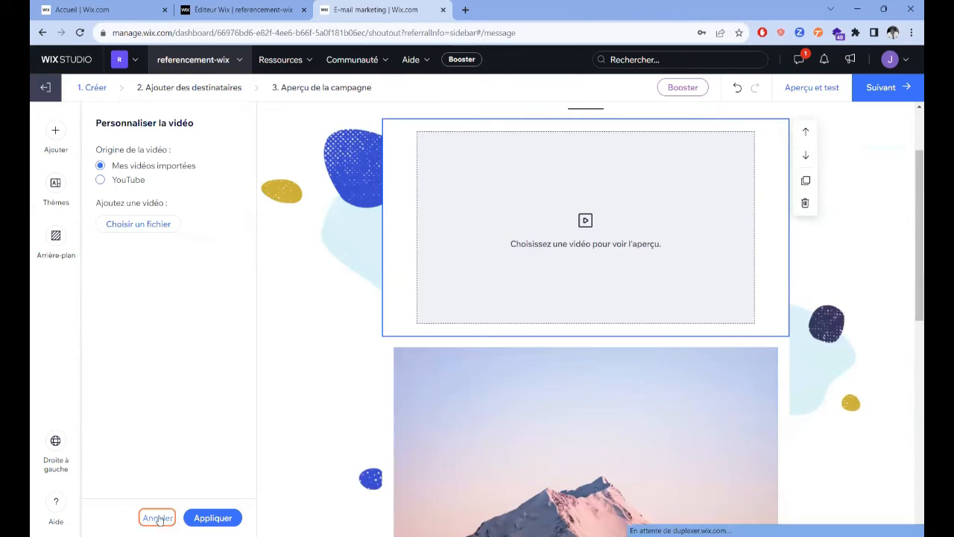
click(158, 518)
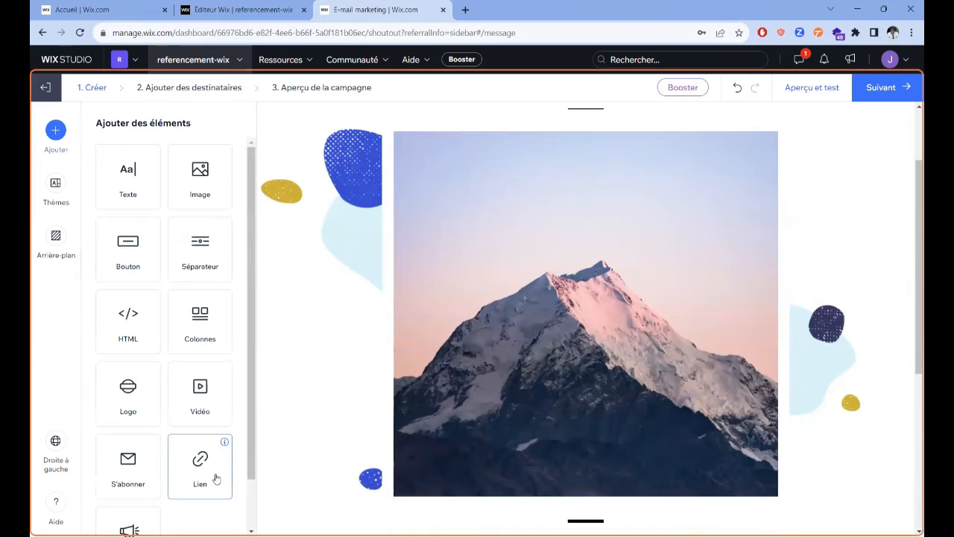
Try a link element between the mountain image and the thick separator, and cancel it.
scroll(374, 407, down, 3)
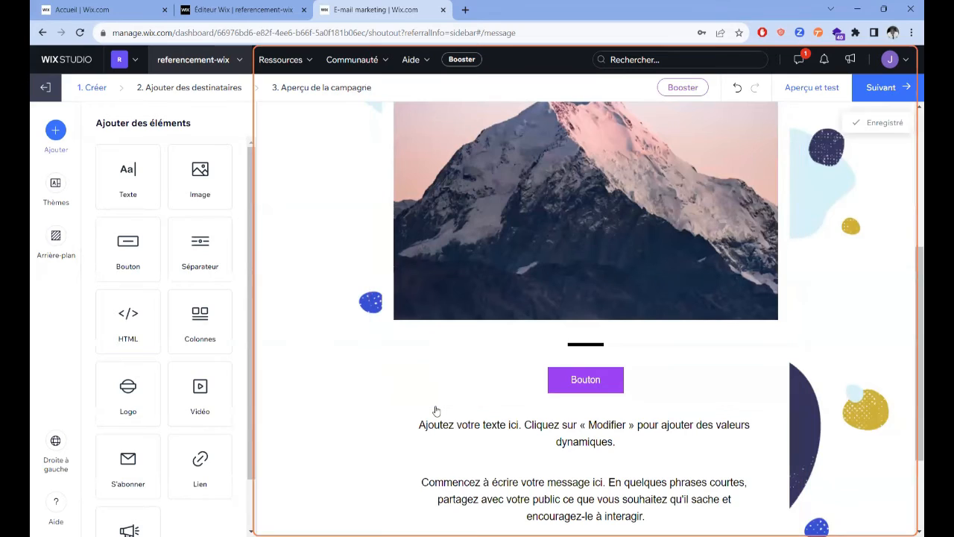
click(205, 469)
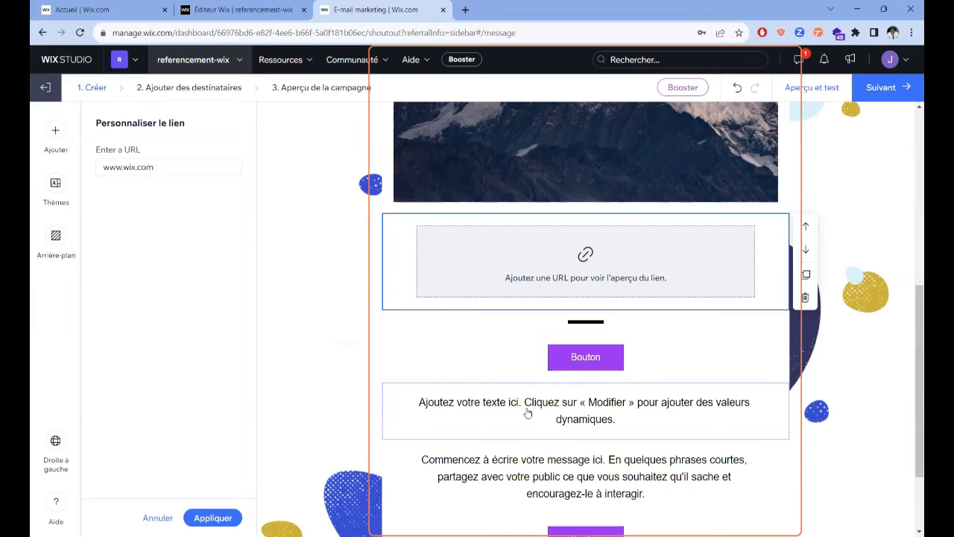
click(157, 517)
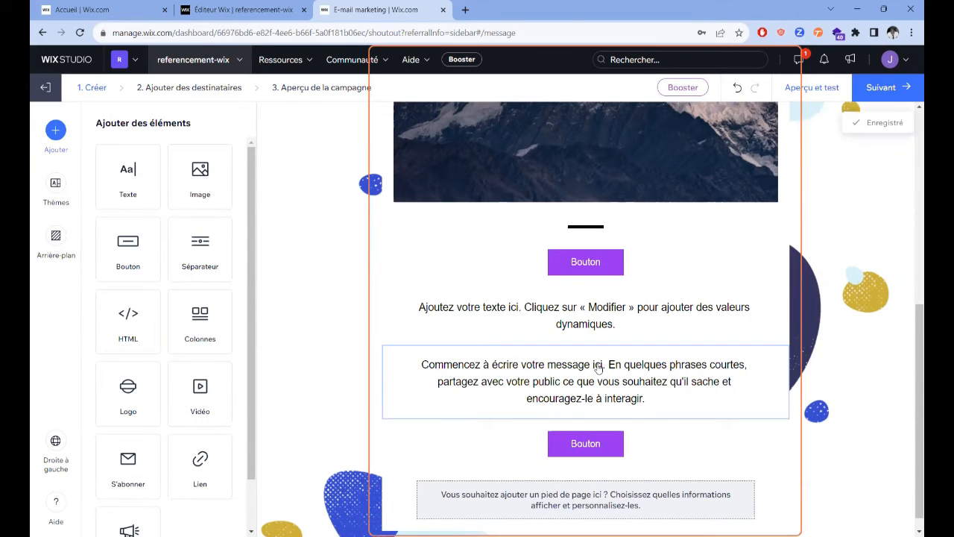
Select the word "dynamiques." in the text below the first button and open its link settings.
click(599, 368)
click(531, 320)
drag(497, 374, 580, 307)
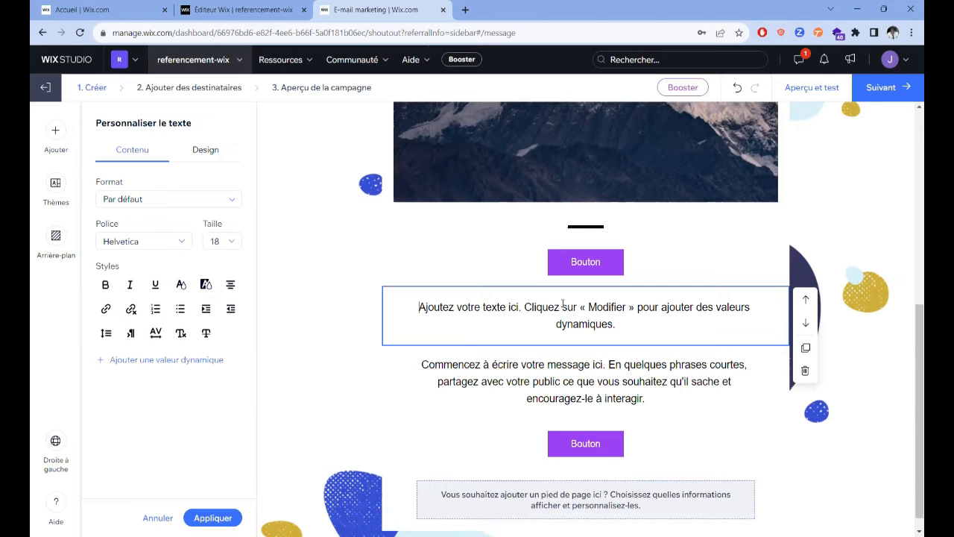
click(566, 365)
double_click(585, 324)
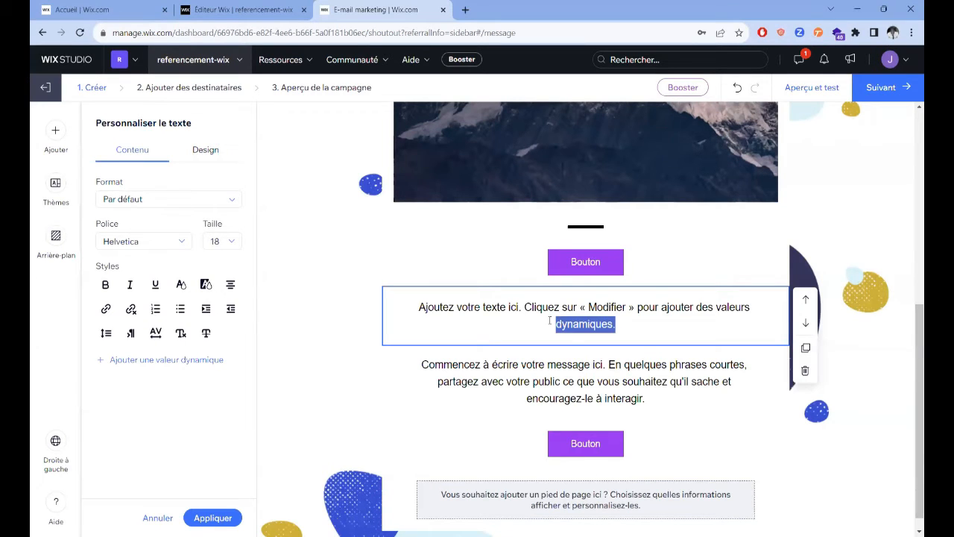
click(106, 310)
click(162, 302)
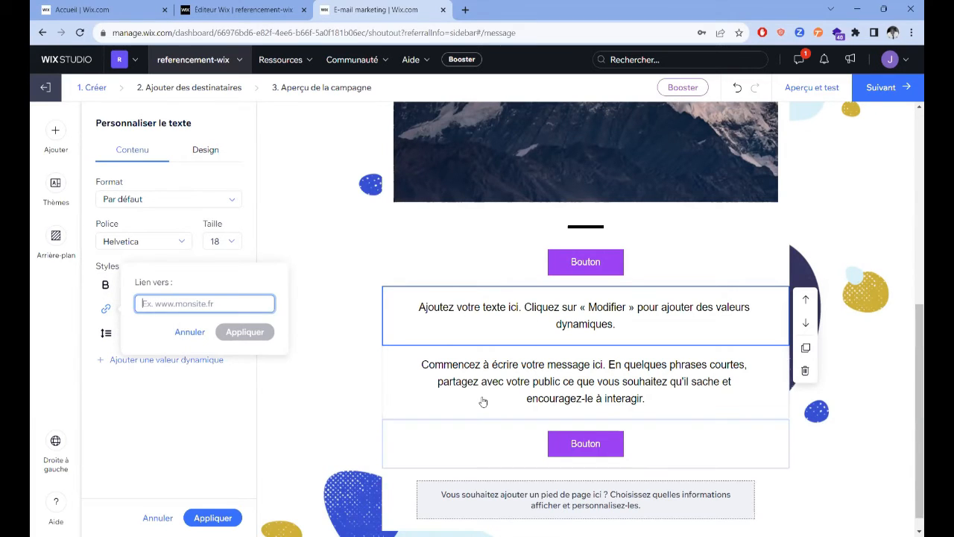
Open the e-mail's footer for customising and try its Wix branding and address display options.
scroll(738, 496, down, 1)
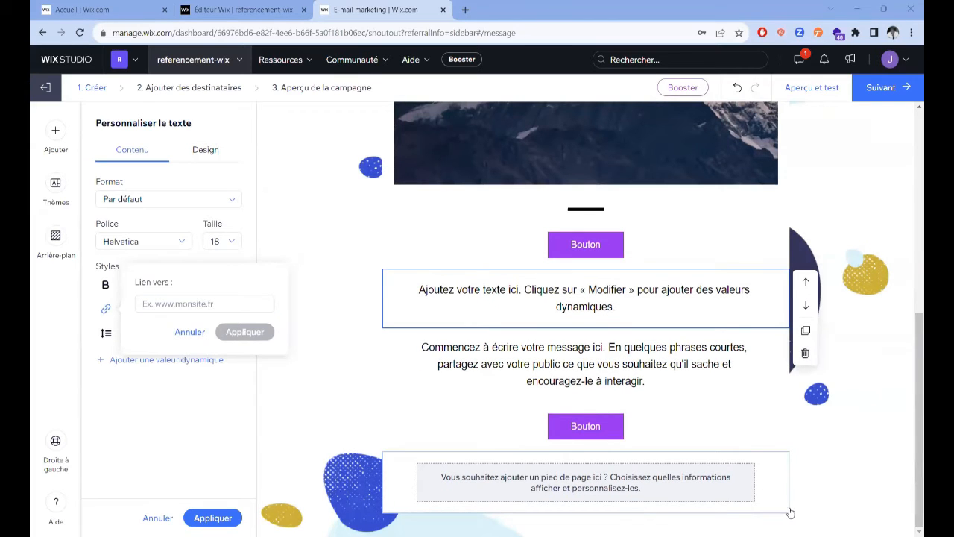
click(788, 510)
click(726, 495)
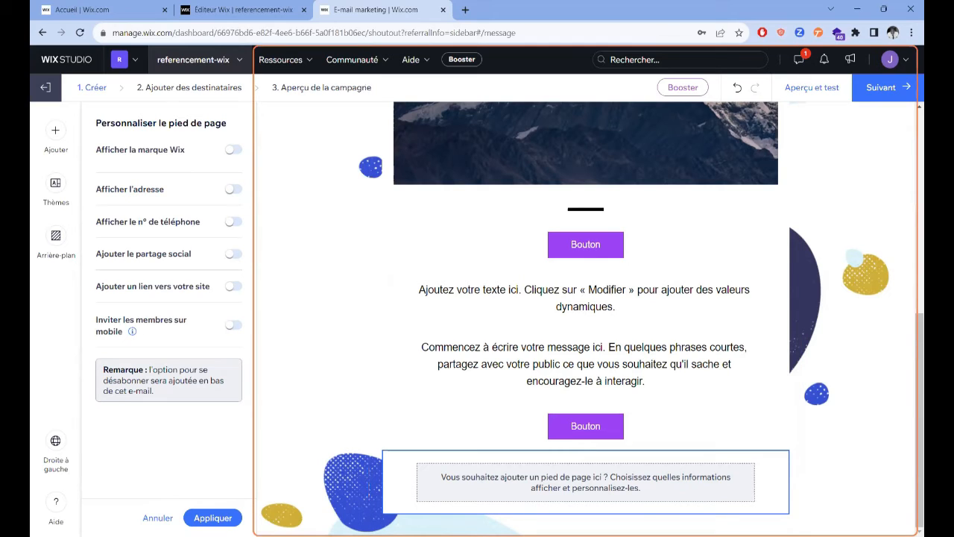
click(237, 153)
click(237, 153)
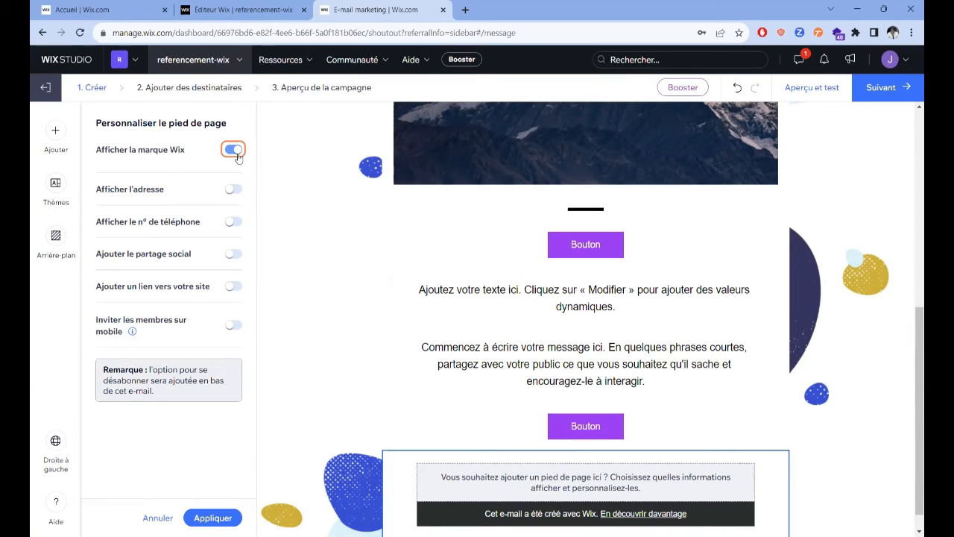
click(236, 153)
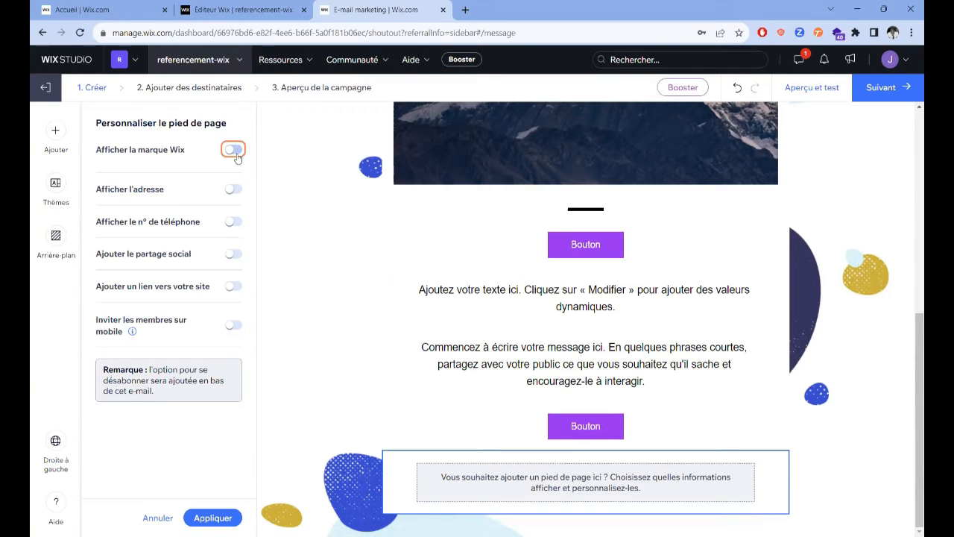
click(234, 190)
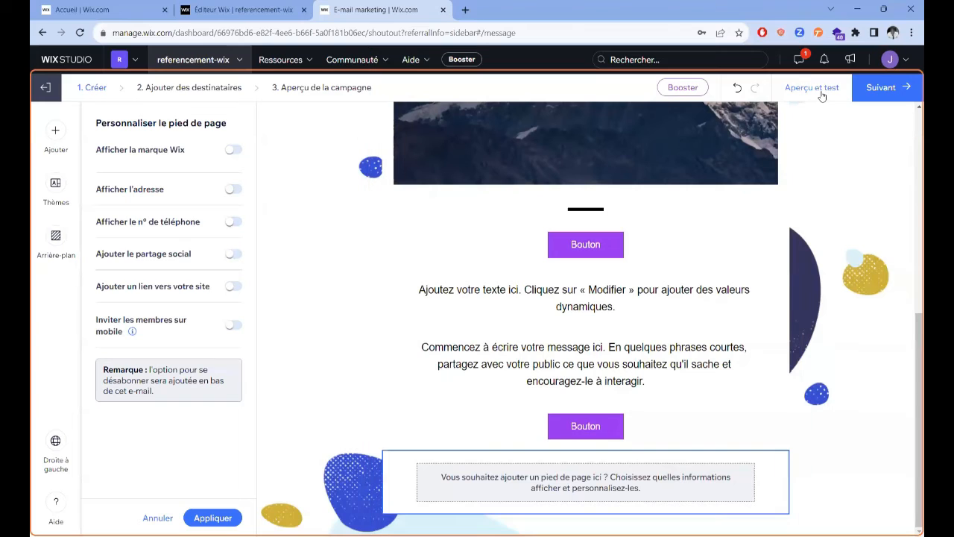
Preview the e-mail campaign and examine its desktop layout from the title down to the message text.
click(797, 295)
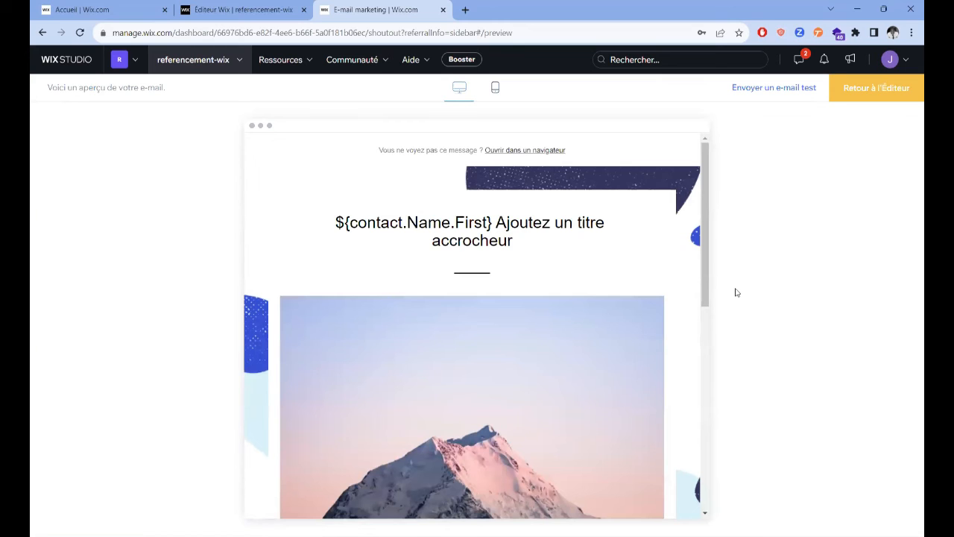
scroll(530, 315, down, 5)
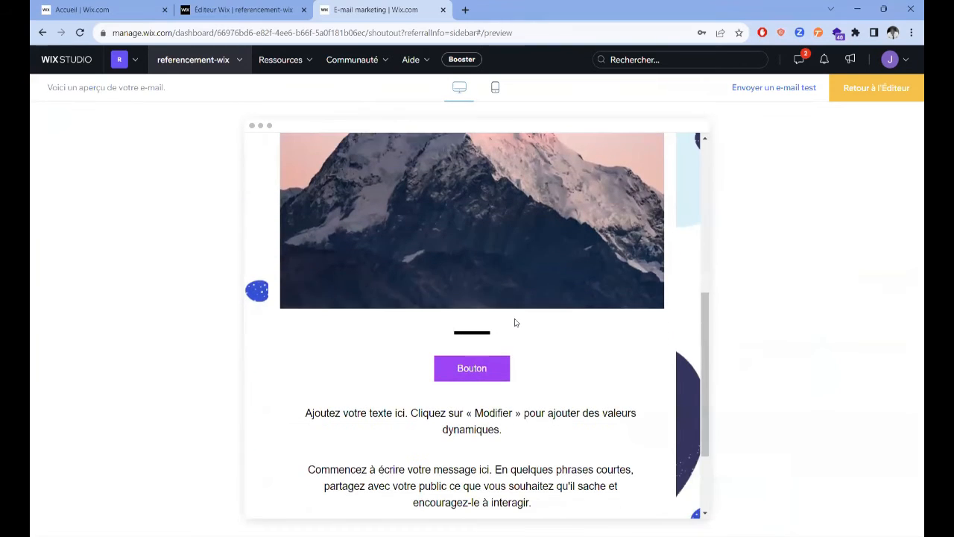
scroll(516, 317, up, 3)
scroll(515, 317, up, 3)
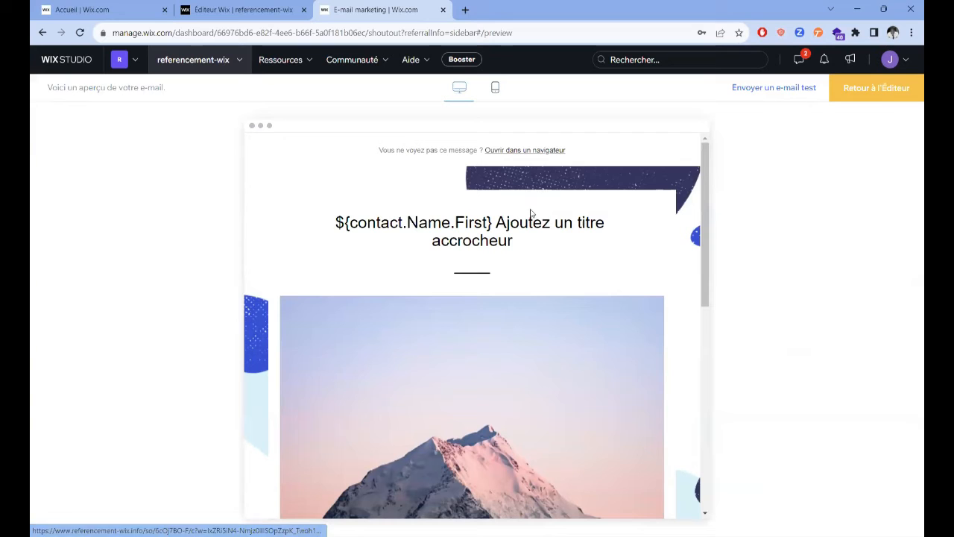
Open the e-mail's browser version, return to the campaign preview and examine the desktop layout again.
click(525, 151)
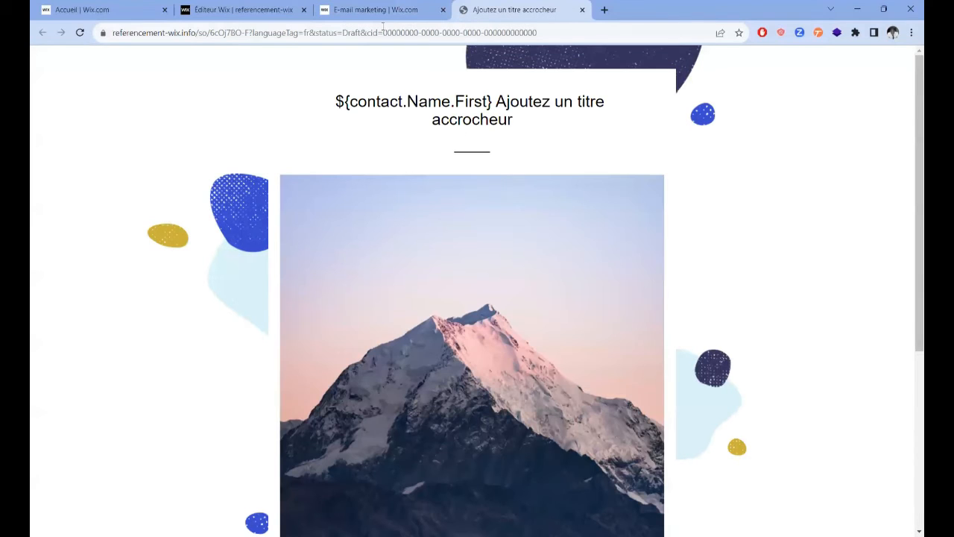
click(366, 14)
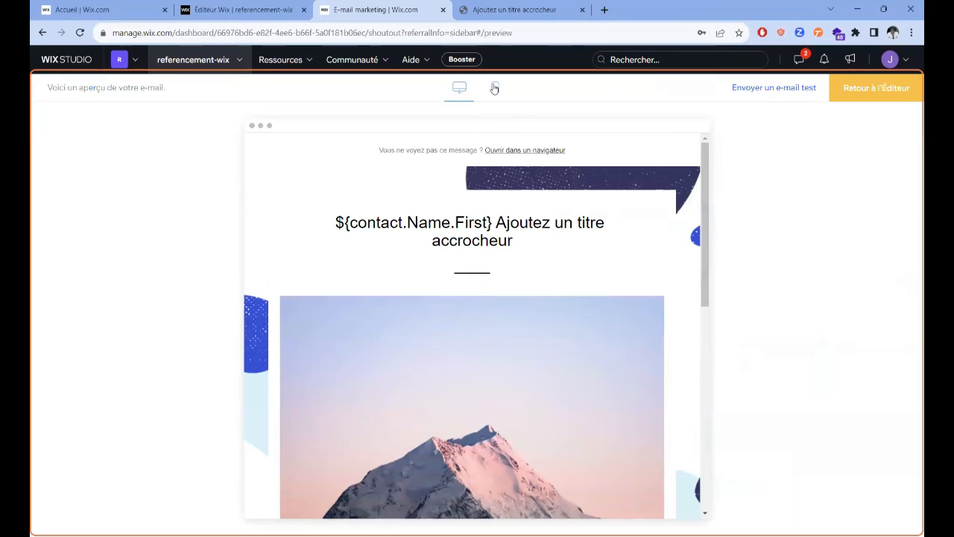
scroll(499, 325, down, 2)
scroll(498, 324, down, 4)
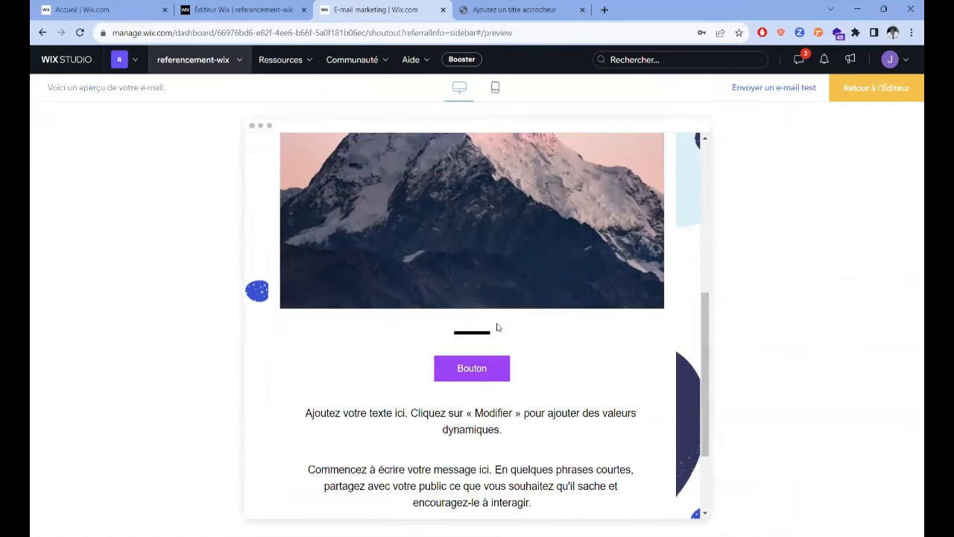
scroll(494, 321, up, 3)
scroll(494, 321, up, 3)
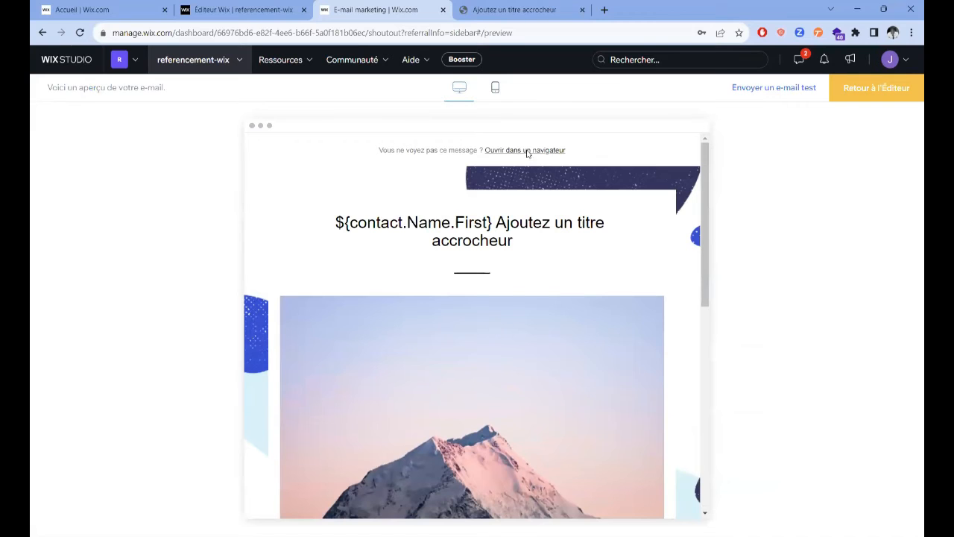
Examine the mobile preview of the e-mail through to its end, and return to the desktop preview.
click(494, 90)
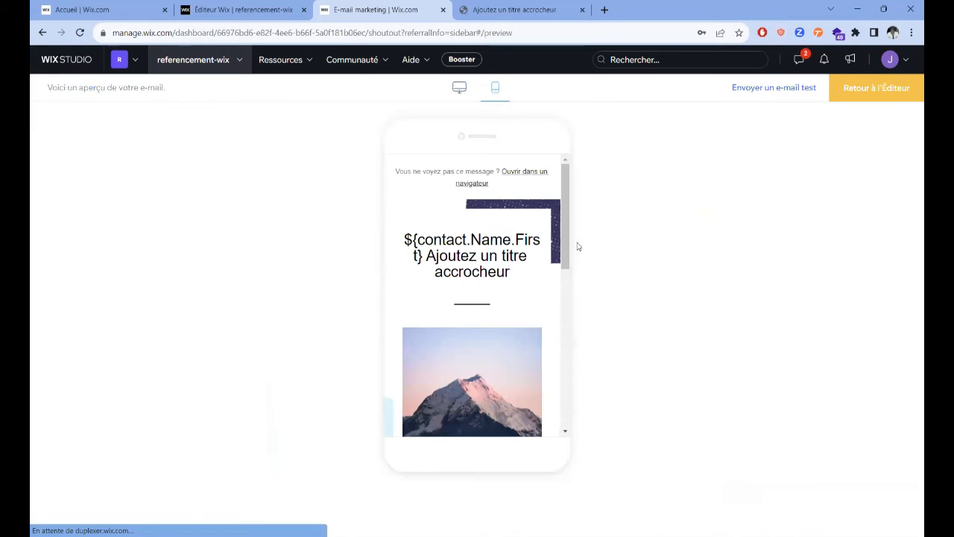
scroll(511, 274, down, 2)
scroll(512, 273, down, 5)
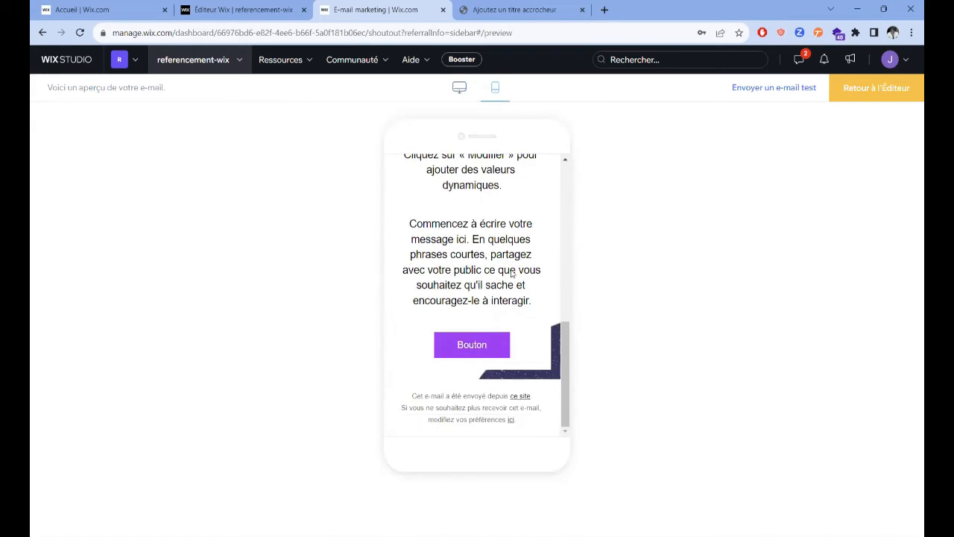
scroll(513, 272, up, 7)
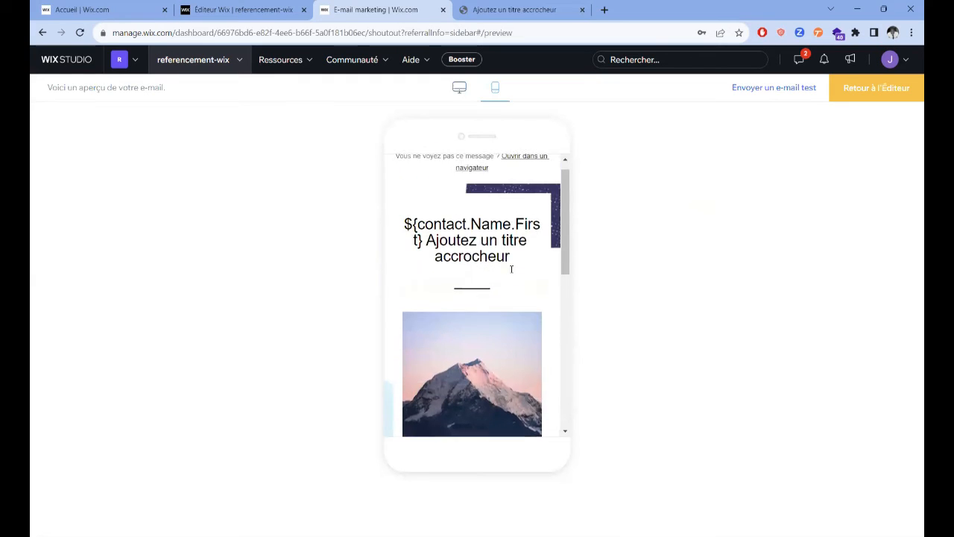
click(459, 91)
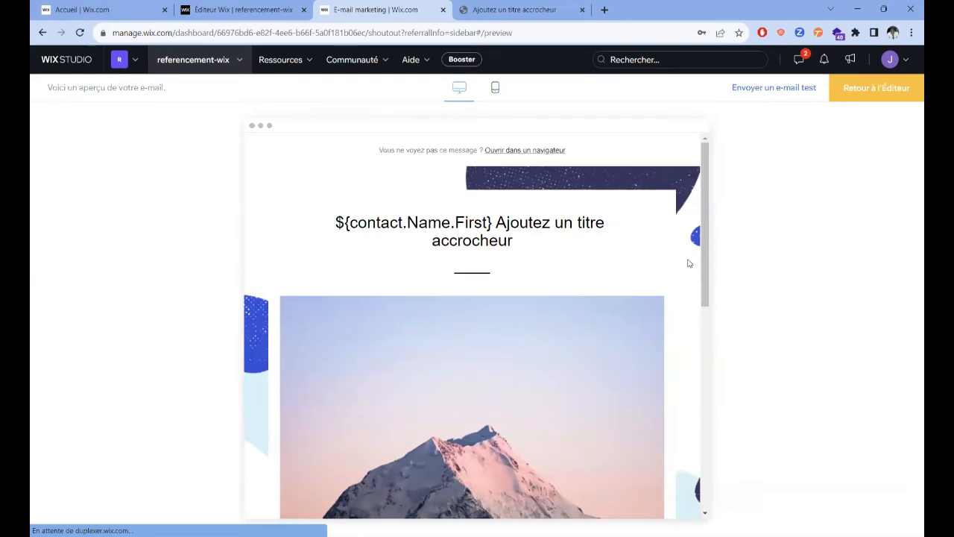
Open the test e-mail form, examine its recipient, subject, sender name and reply address fields, and return to the e-mail editor without sending.
click(782, 89)
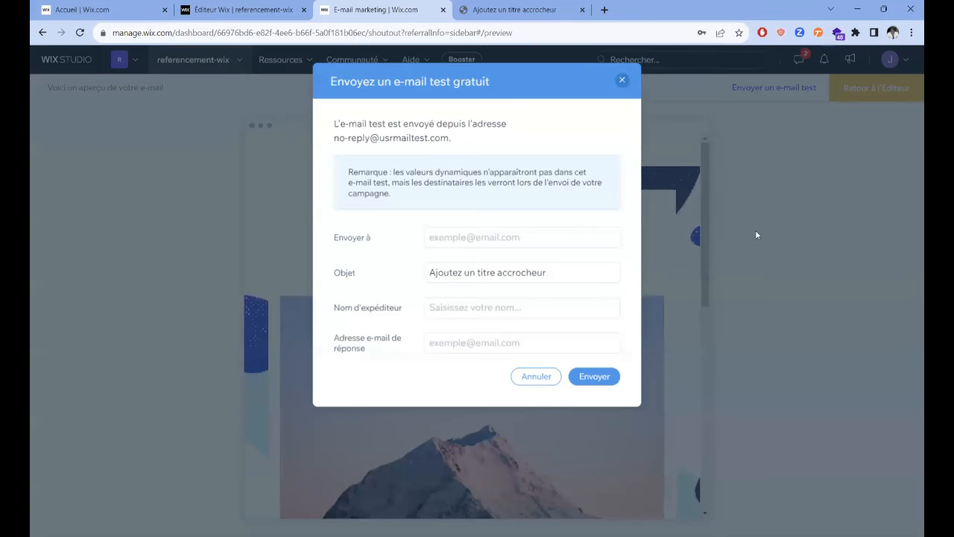
click(431, 266)
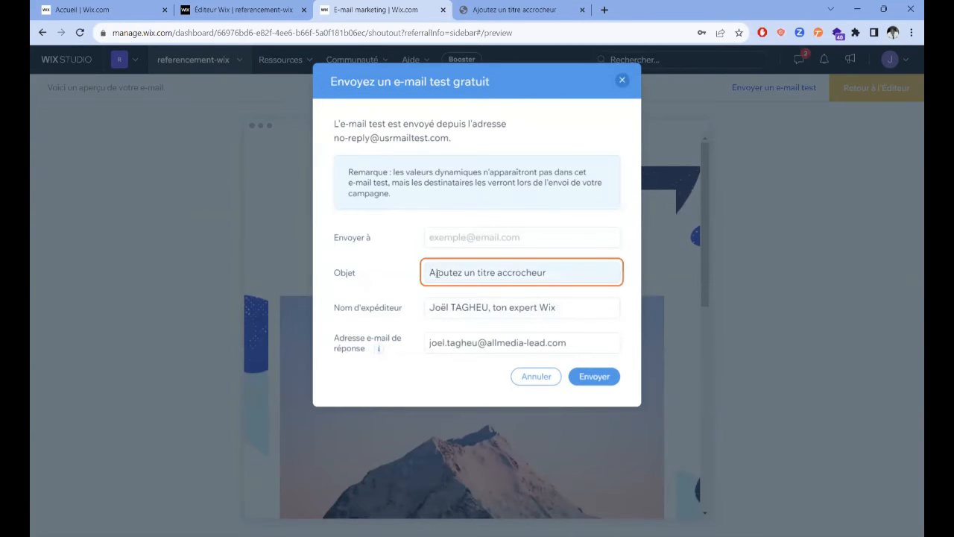
click(439, 308)
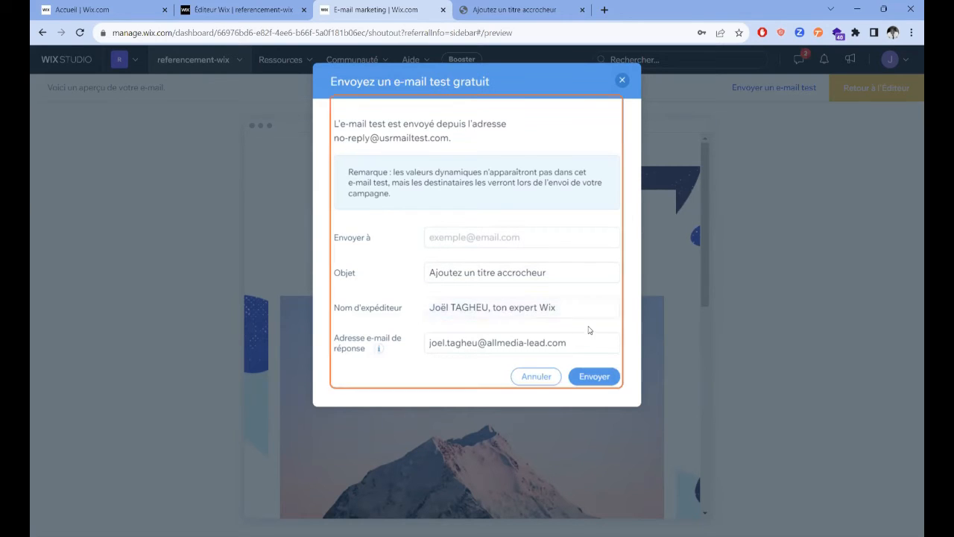
click(478, 265)
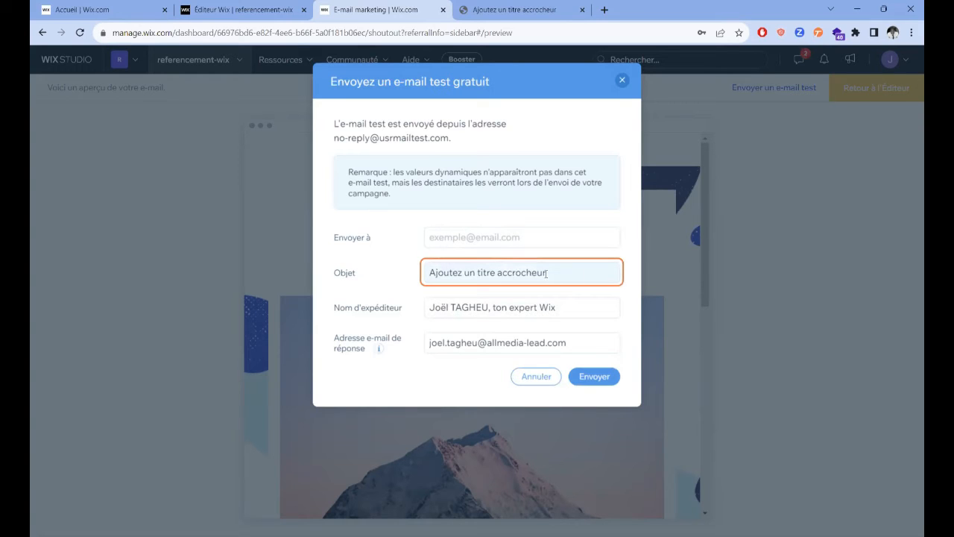
click(482, 236)
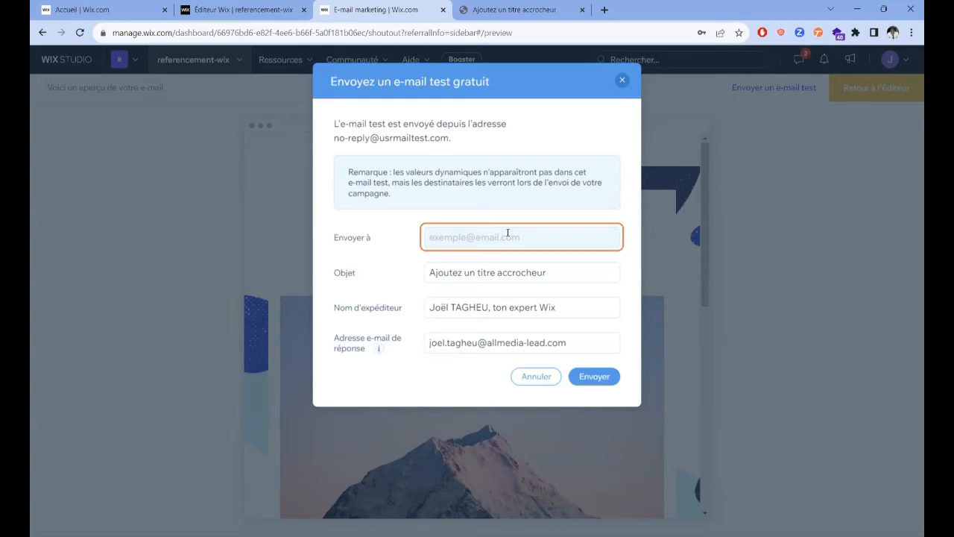
click(622, 82)
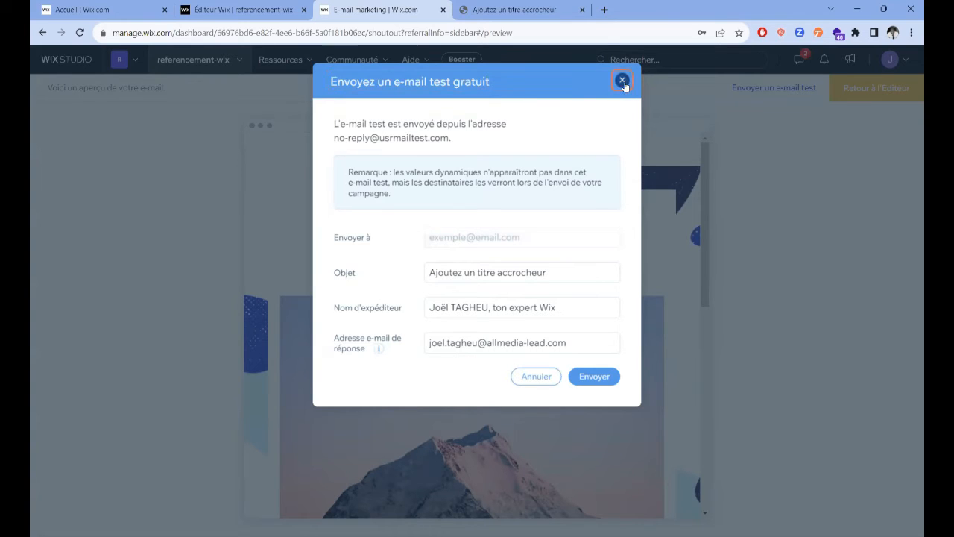
click(622, 80)
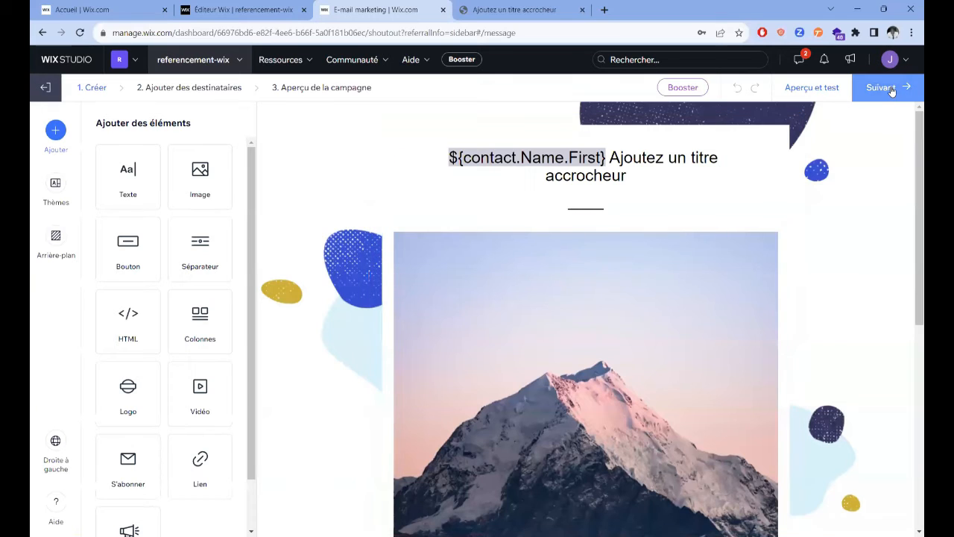
Proceed to the campaign's recipient selection and add the Abonnés label as recipients.
click(885, 88)
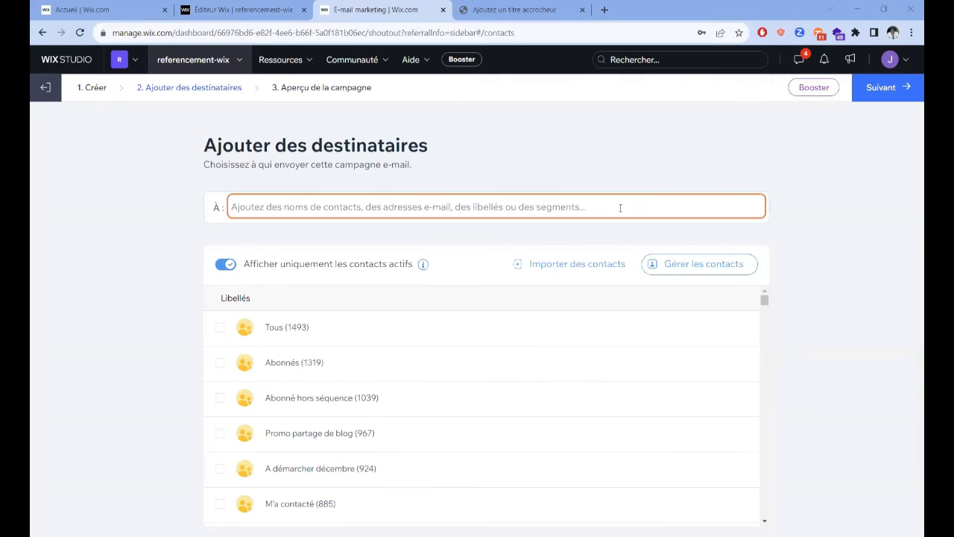
click(240, 203)
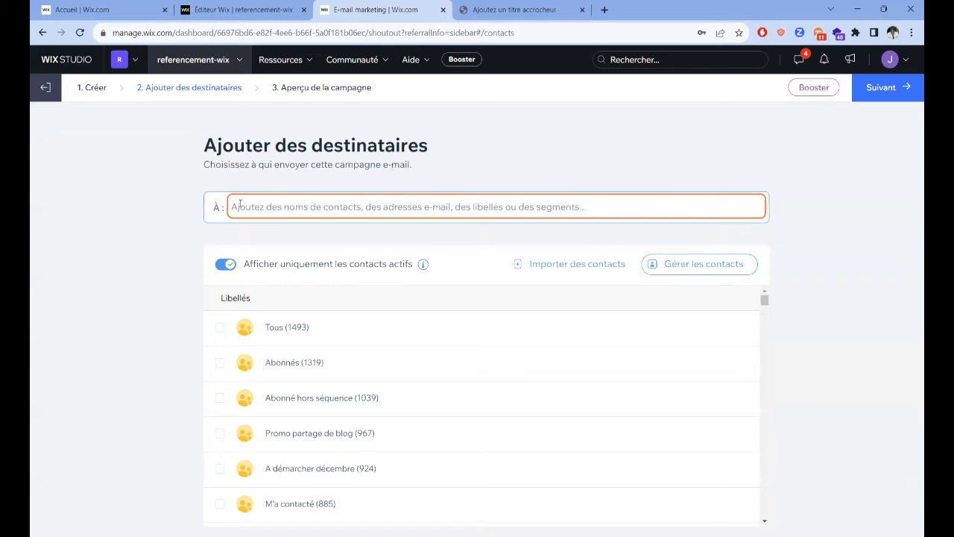
click(224, 368)
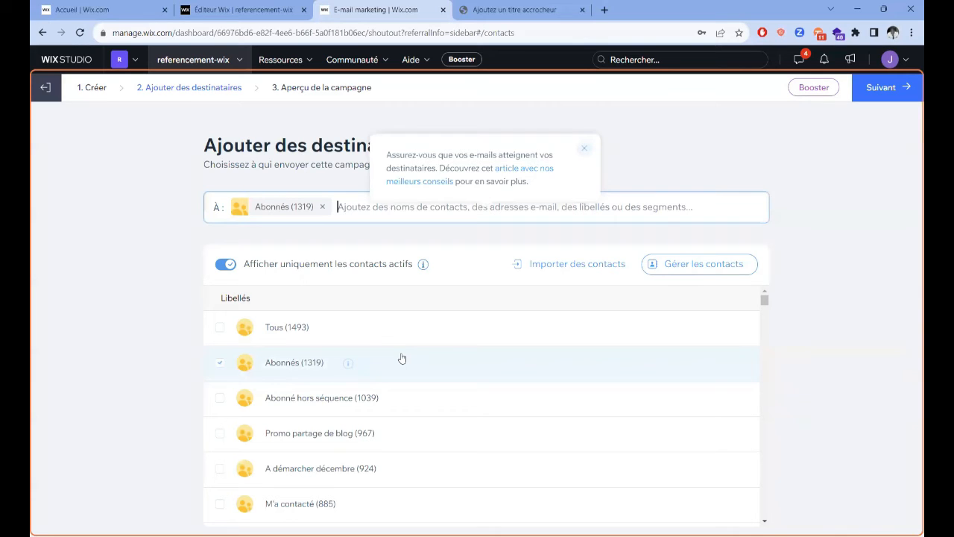
click(220, 365)
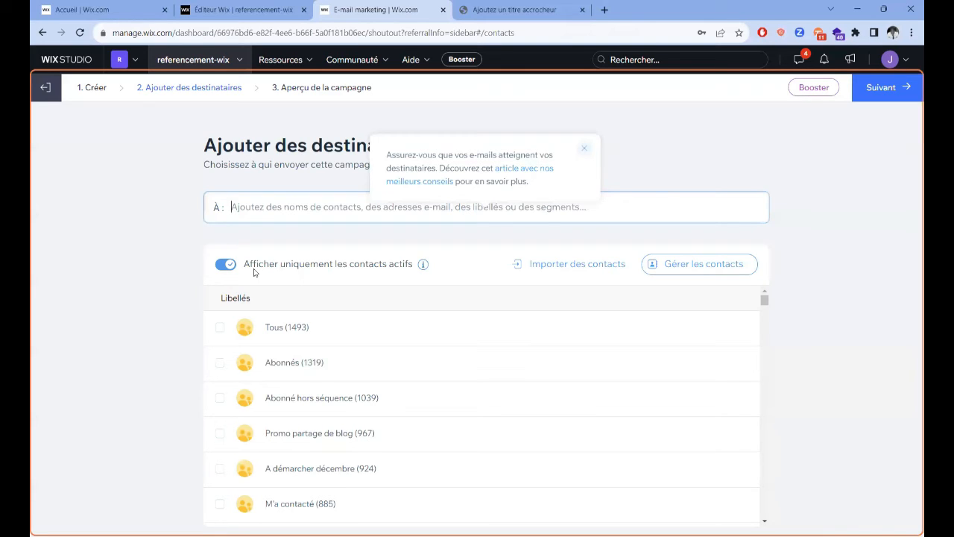
click(220, 364)
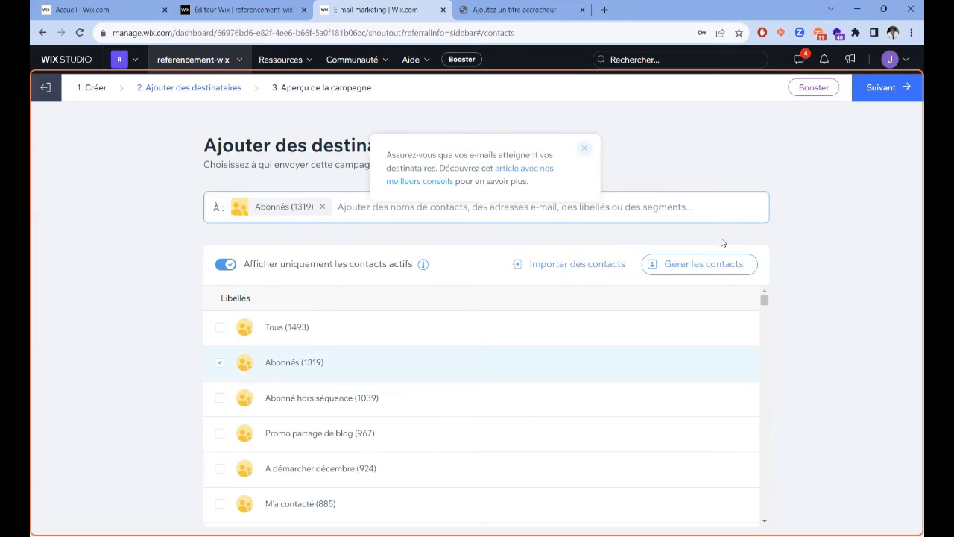
click(716, 270)
click(884, 89)
Try adding the A démarcher décembre label, remove it, and continue to the campaign overview with only Abonnés selected.
click(220, 469)
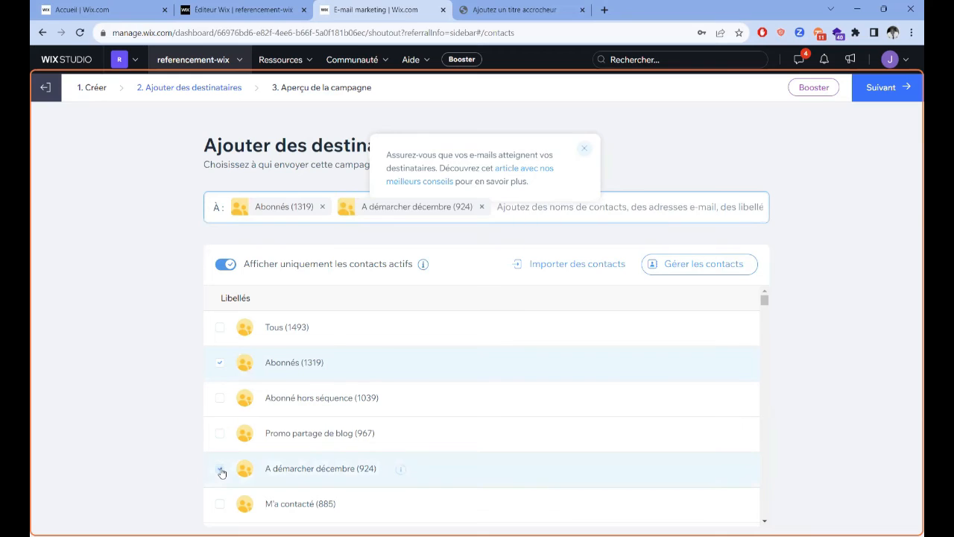
click(220, 469)
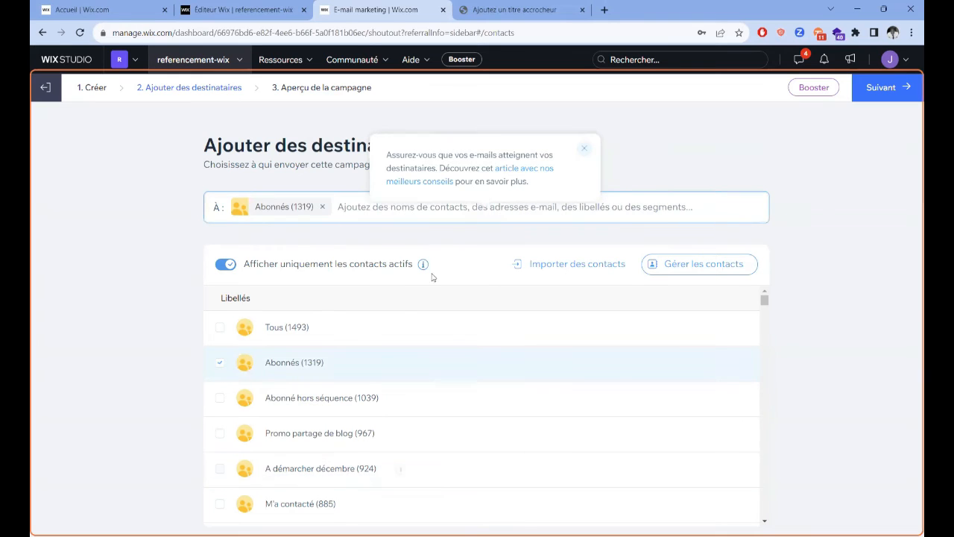
click(889, 92)
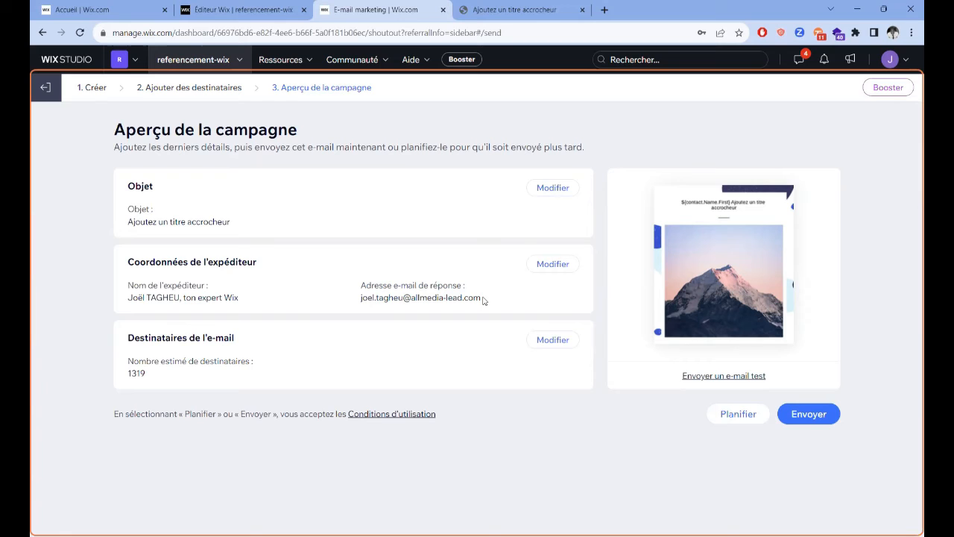
Open the sender details for editing, check the sender name and reply e-mail fields, and close them without changes.
click(552, 264)
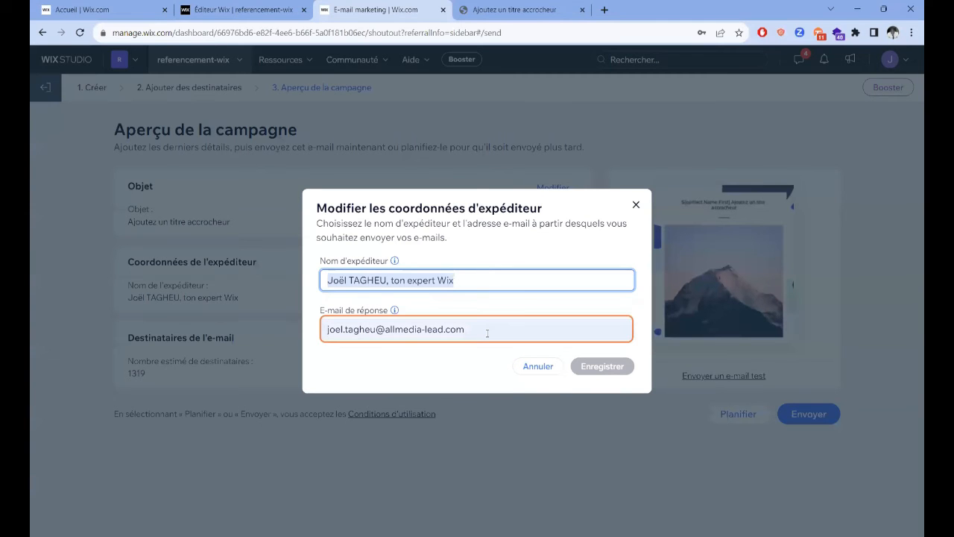
key(Tab)
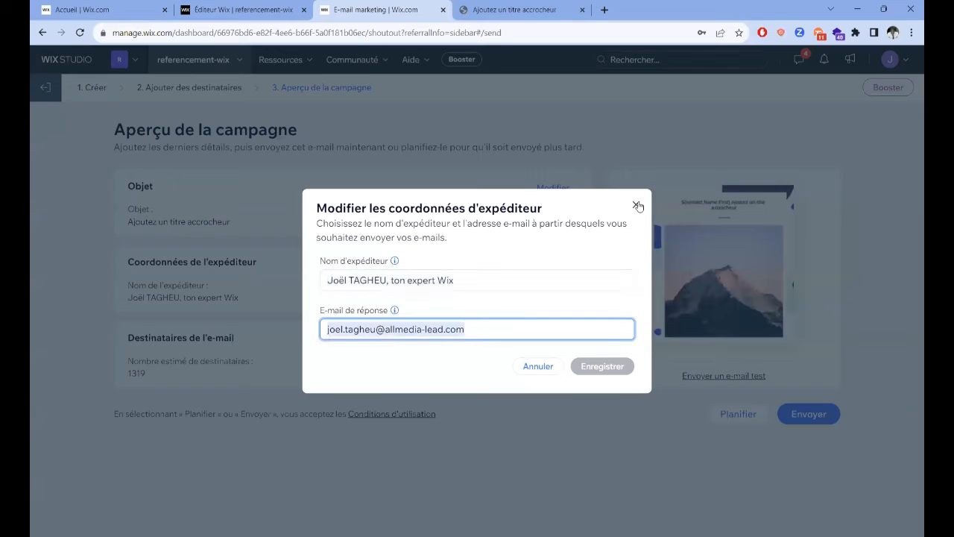
click(636, 204)
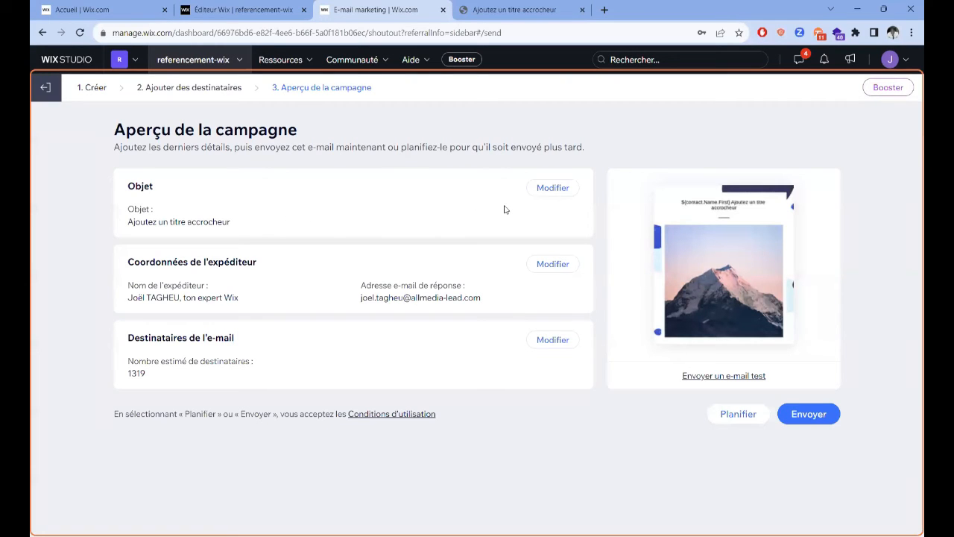
Append the contact's first name as a dynamic value to the e-mail subject "Ajoutez un titre accrocheur" and save it.
click(540, 193)
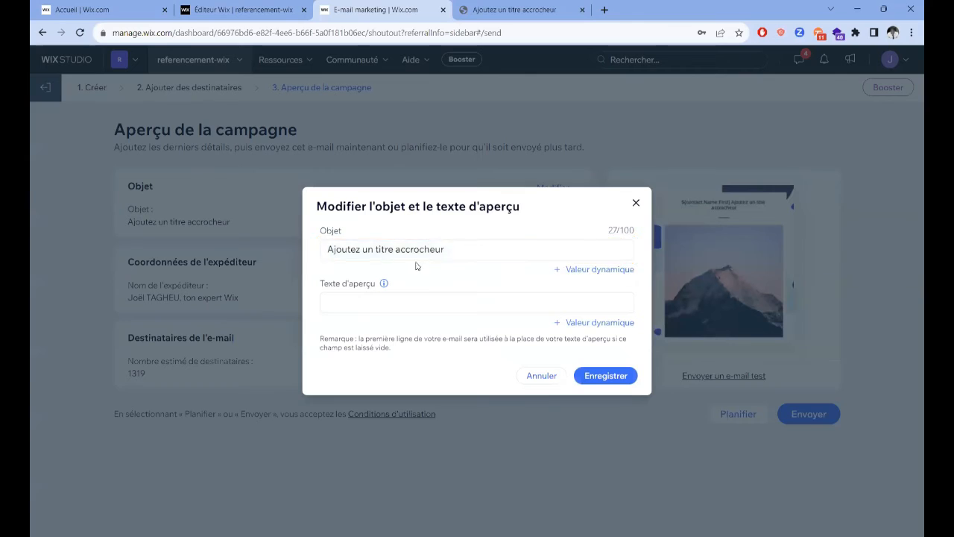
click(587, 271)
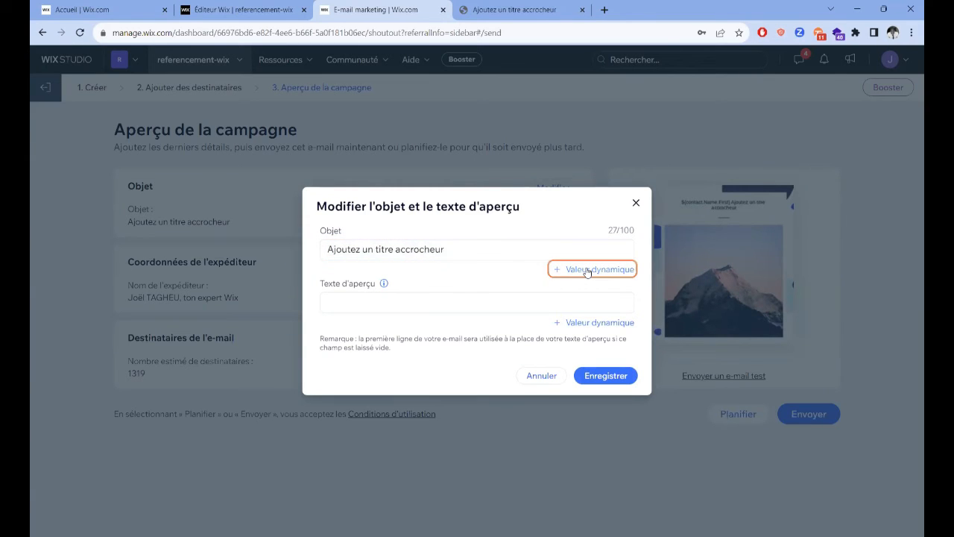
click(585, 274)
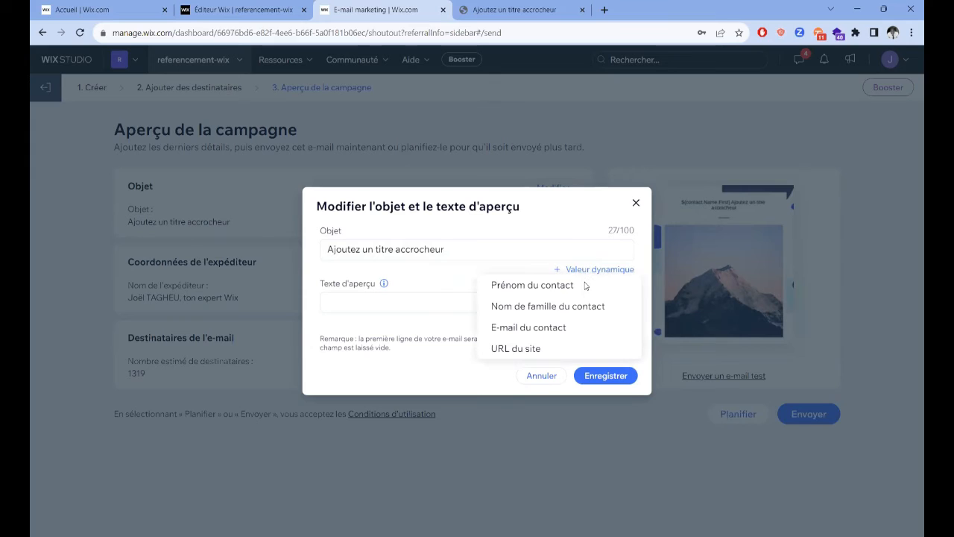
click(514, 283)
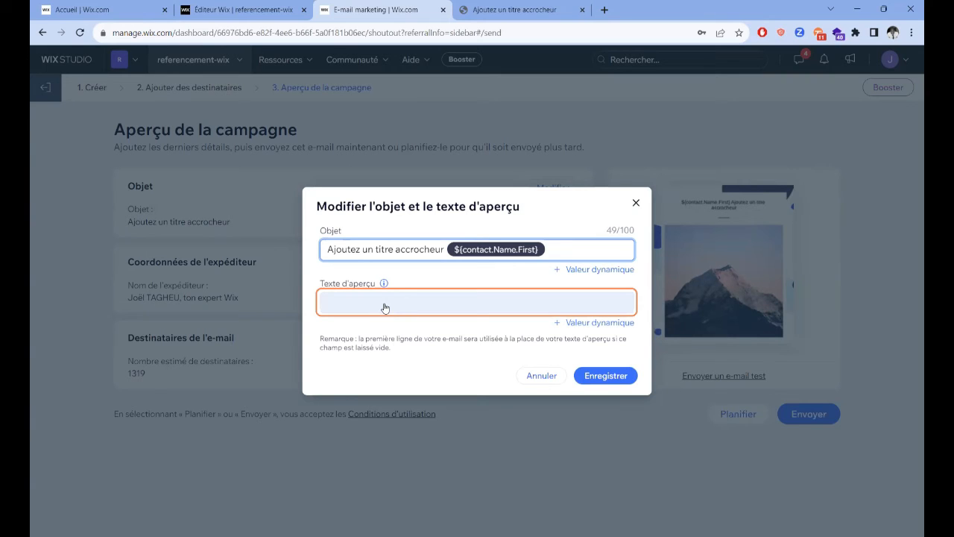
click(606, 376)
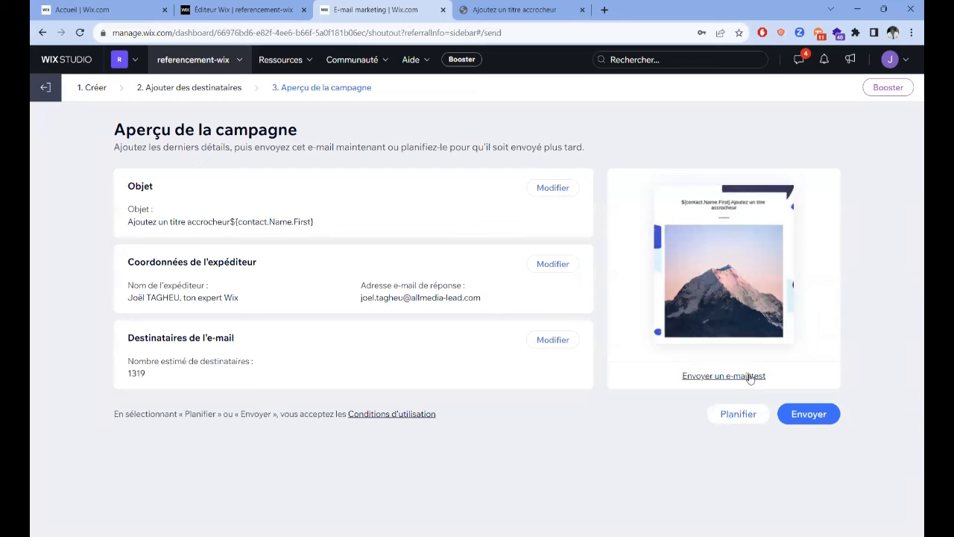
Open the test e-mail form from the campaign overview and close it without sending.
click(729, 377)
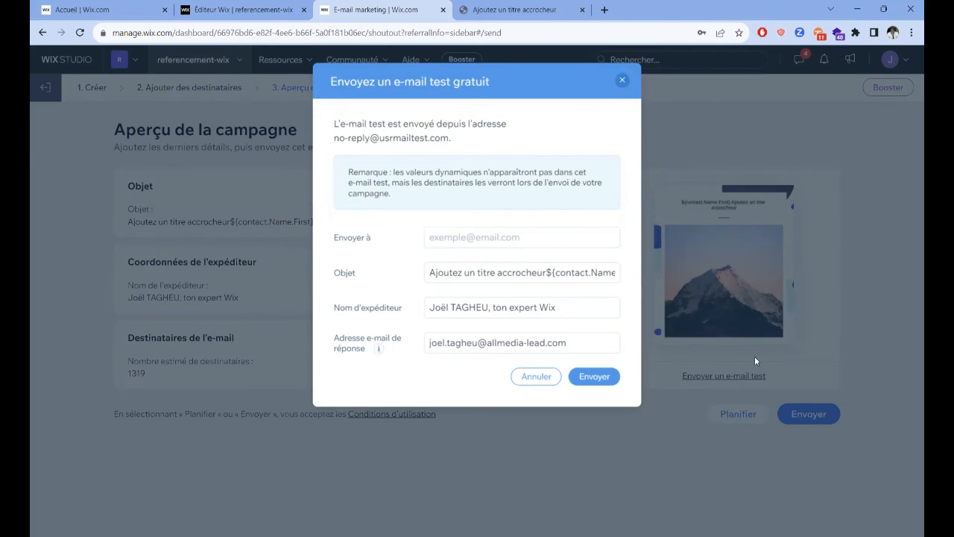
click(791, 371)
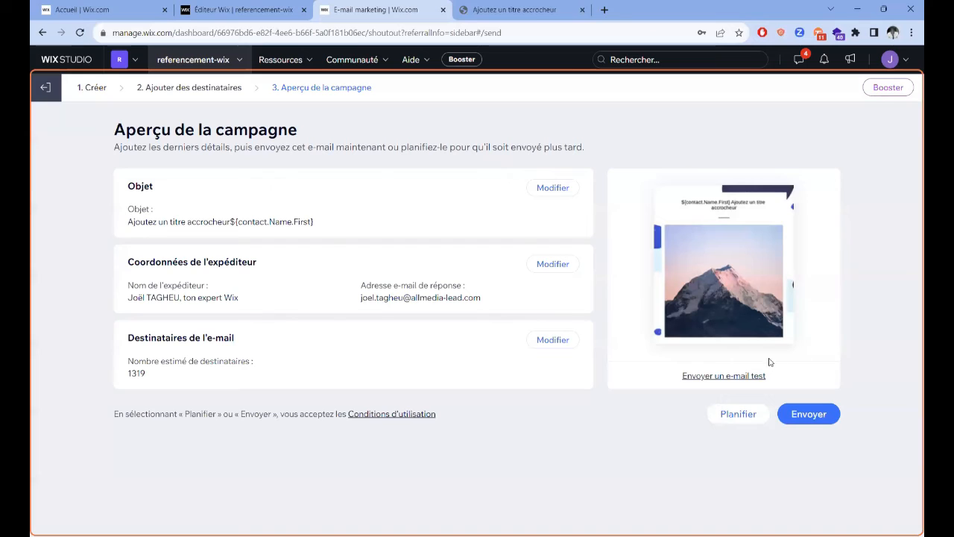
Schedule the e-mail campaign for 21 October 2023 at 13:24 and return to the e-mail marketing dashboard.
click(737, 412)
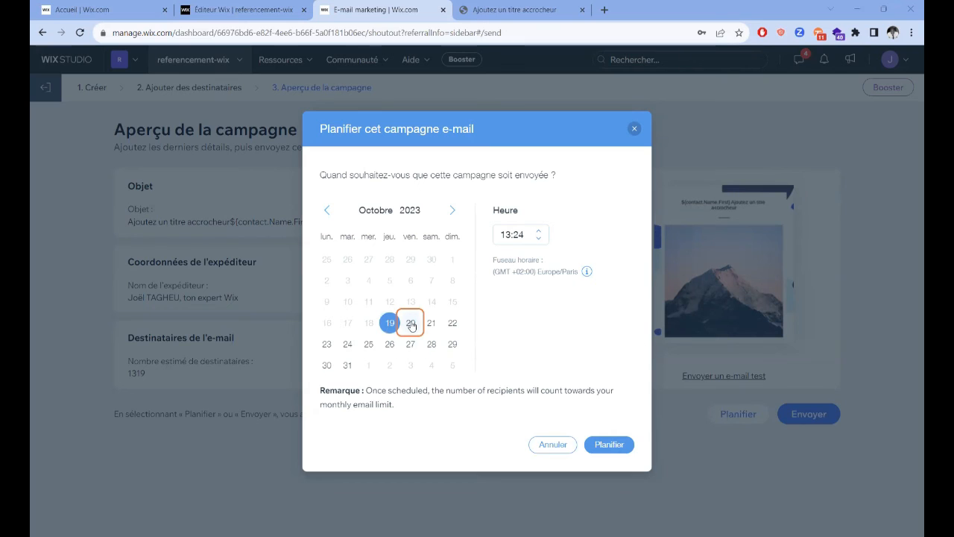
click(510, 230)
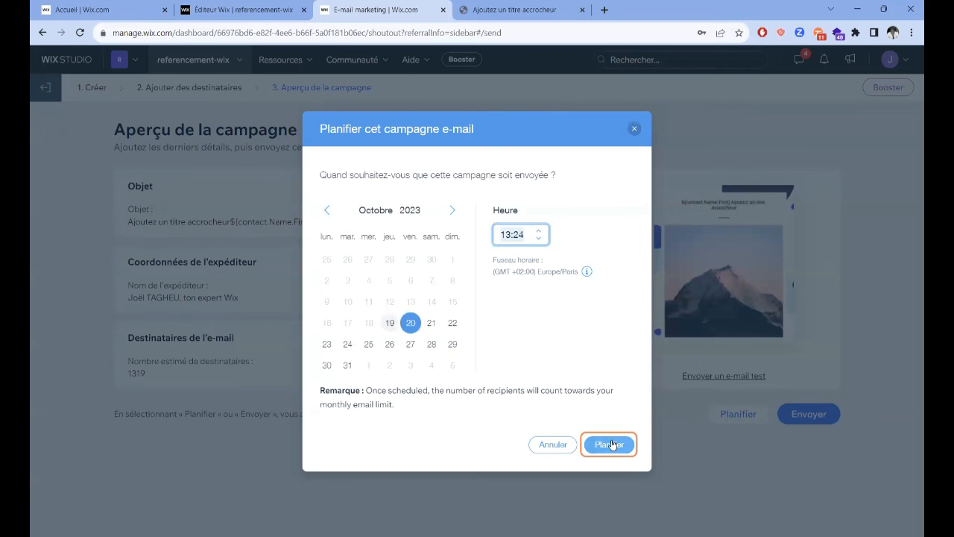
click(431, 323)
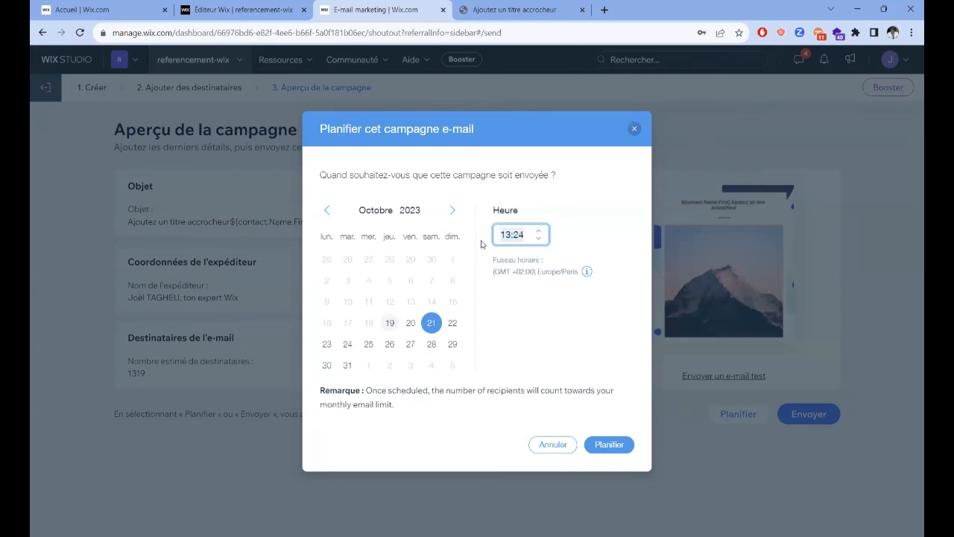
click(608, 446)
click(607, 448)
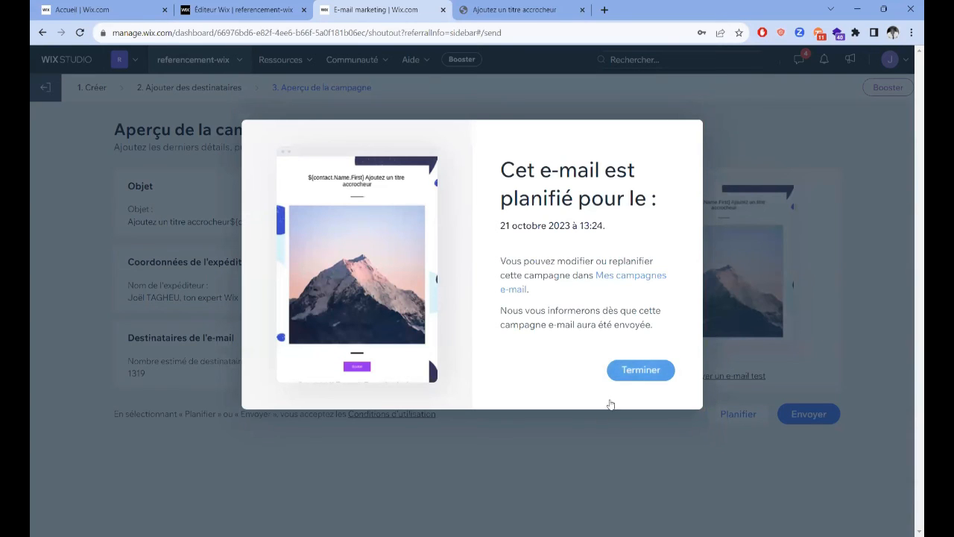
click(623, 376)
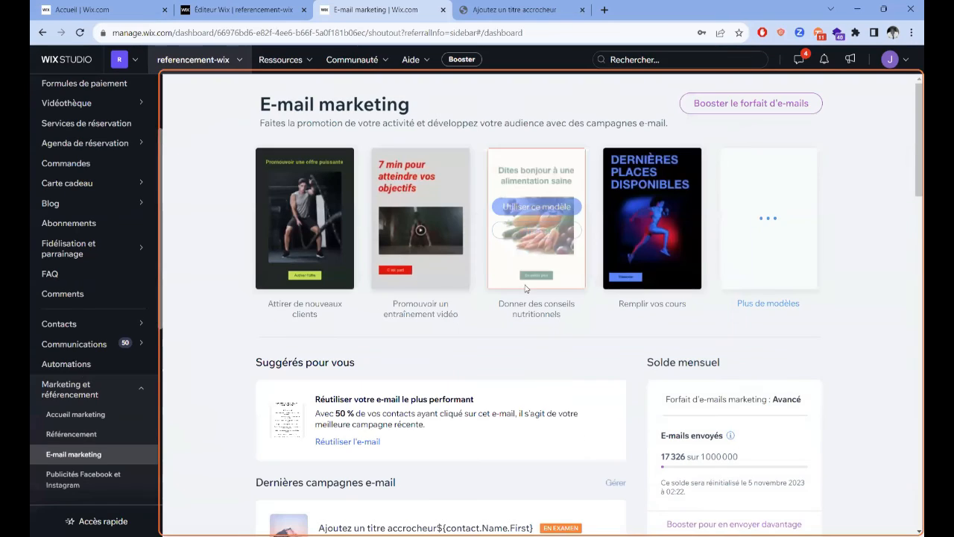
scroll(515, 288, down, 1)
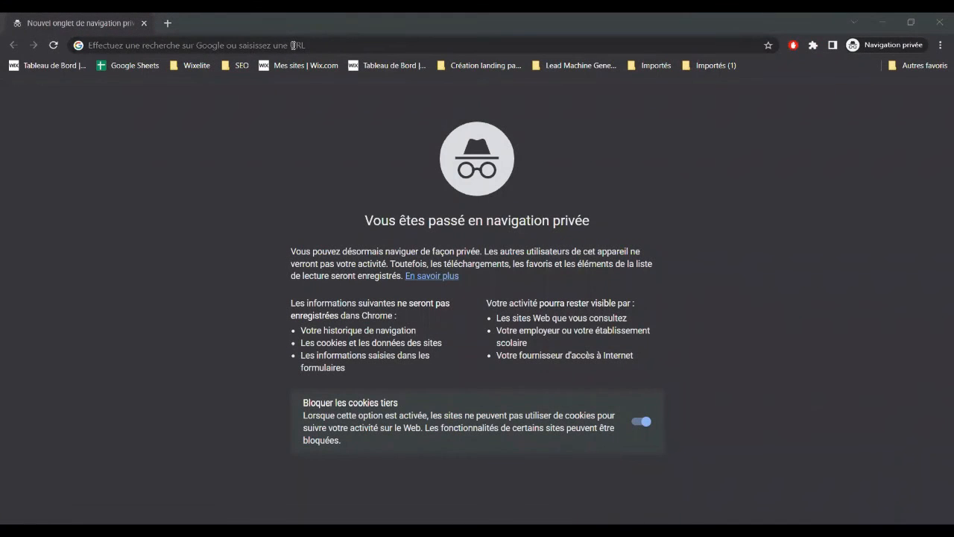
Search Google for "therapeute voiron" in a private browser window and examine the local listings and organic results.
click(293, 45)
text(therapeute voiron)
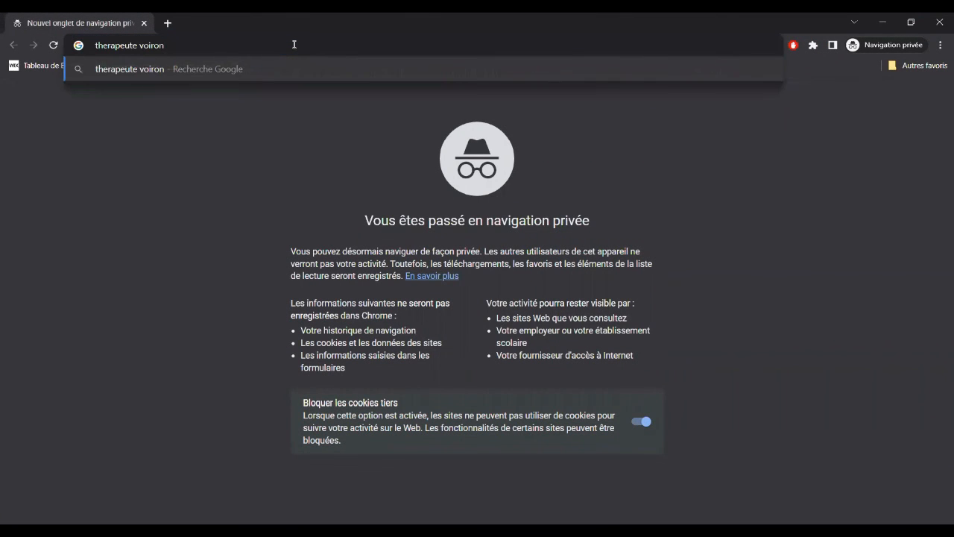
key(Return)
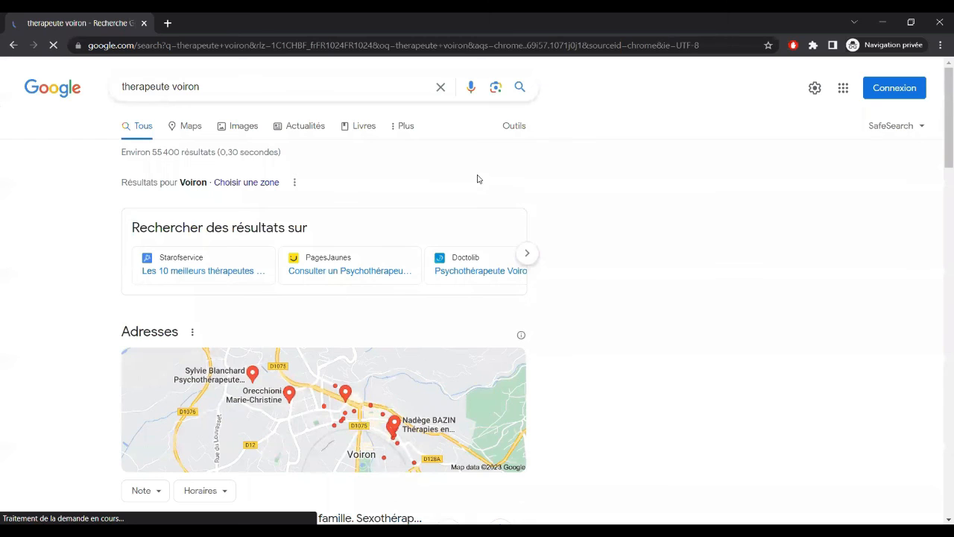
scroll(443, 174, down, 3)
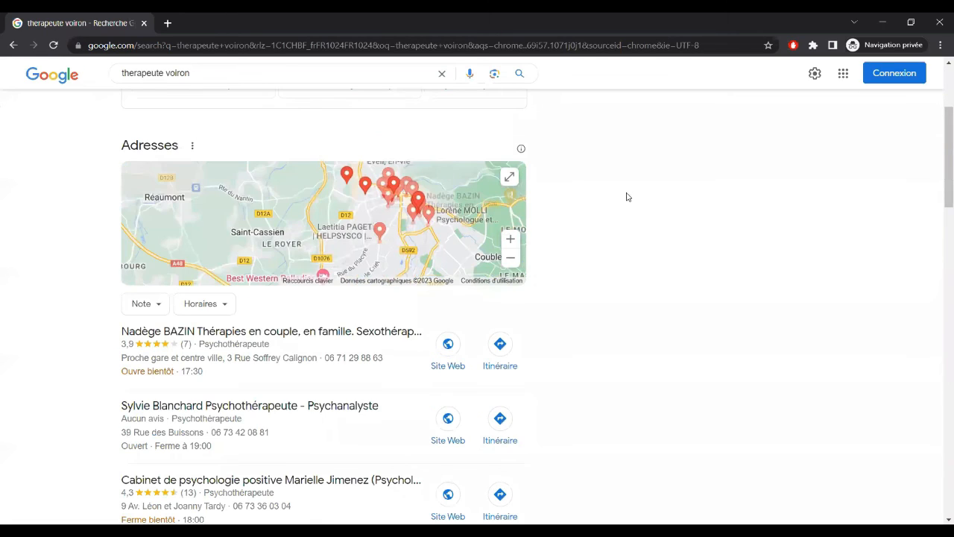
scroll(686, 193, down, 2)
scroll(448, 193, down, 4)
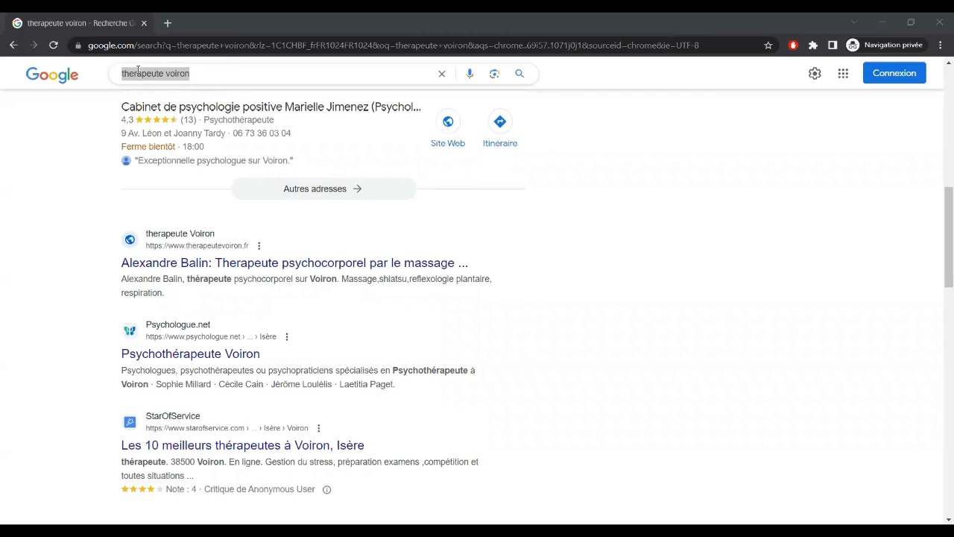
Search Google for "réparation informatique toulouse" and examine the business listings and organic results.
click(144, 73)
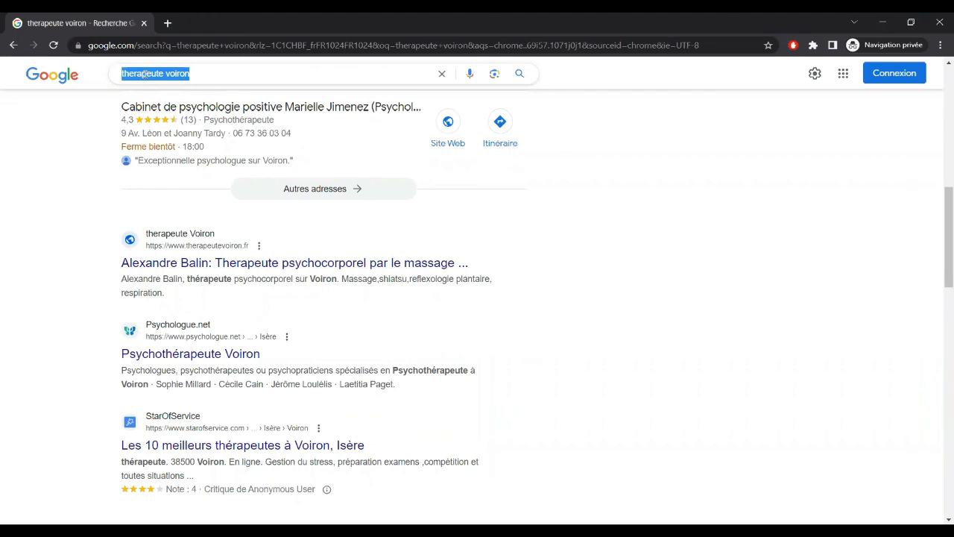
text(réparation informatique toulouse)
key(Return)
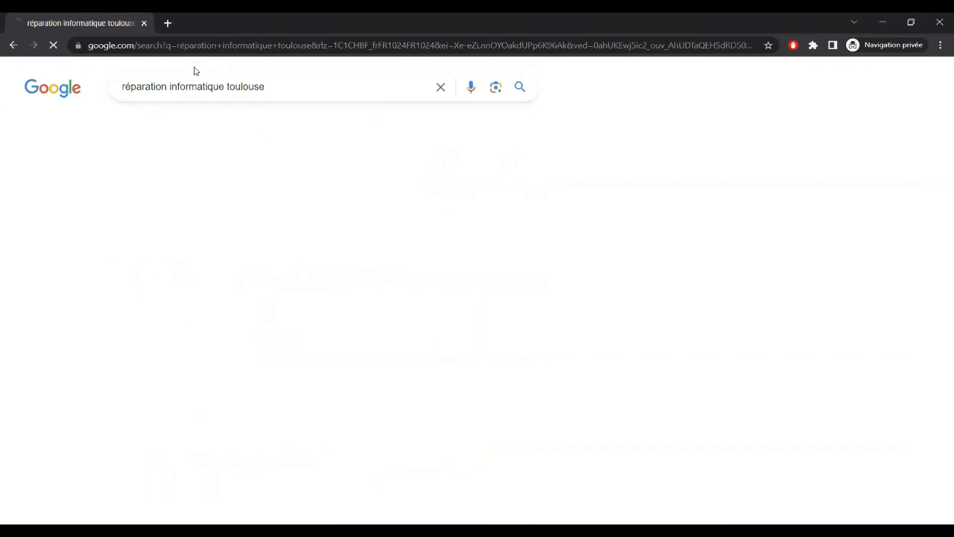
scroll(534, 163, down, 1)
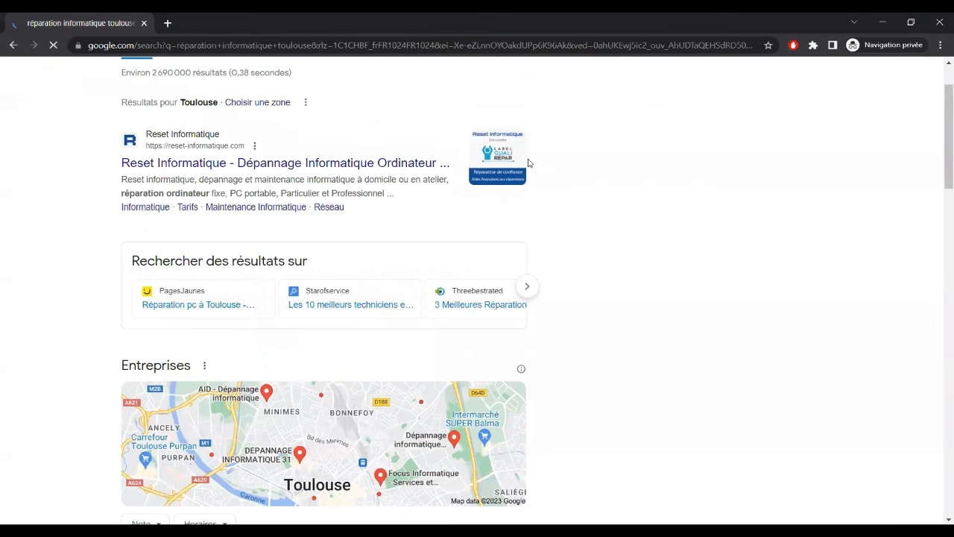
scroll(530, 164, down, 4)
scroll(526, 164, down, 4)
scroll(301, 253, down, 3)
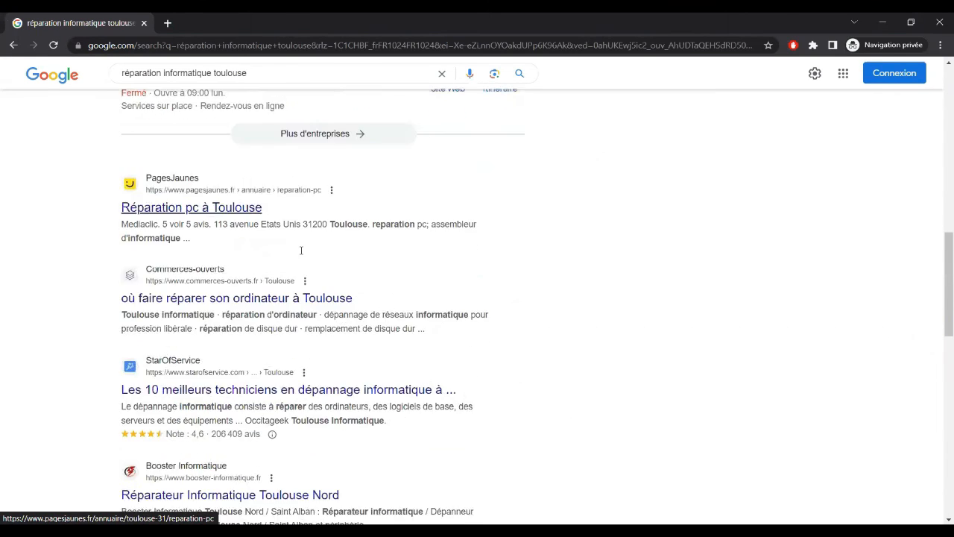
Search Google for "énergéticien bordeaux" and look through the local listings and organic results.
click(284, 72)
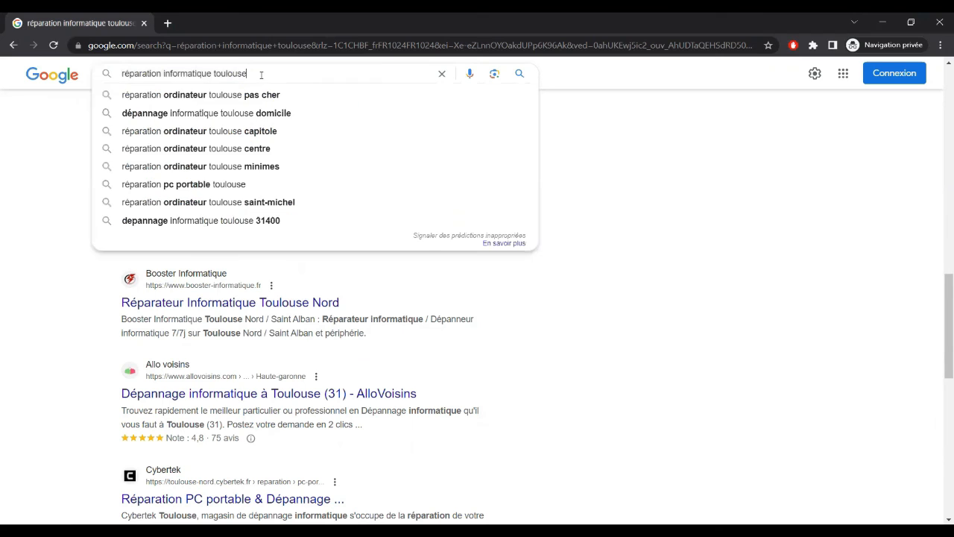
text(énergéticien bordeaux)
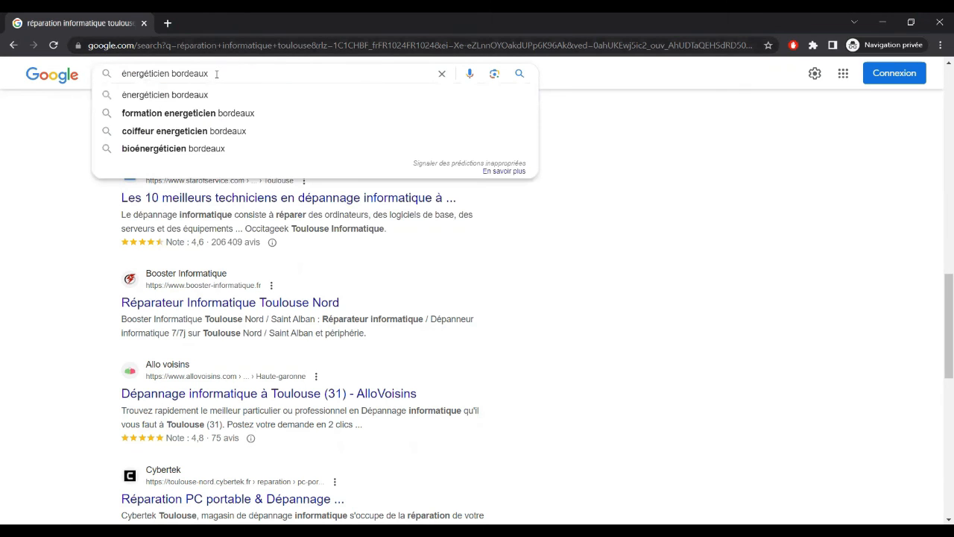
key(Return)
scroll(492, 172, down, 3)
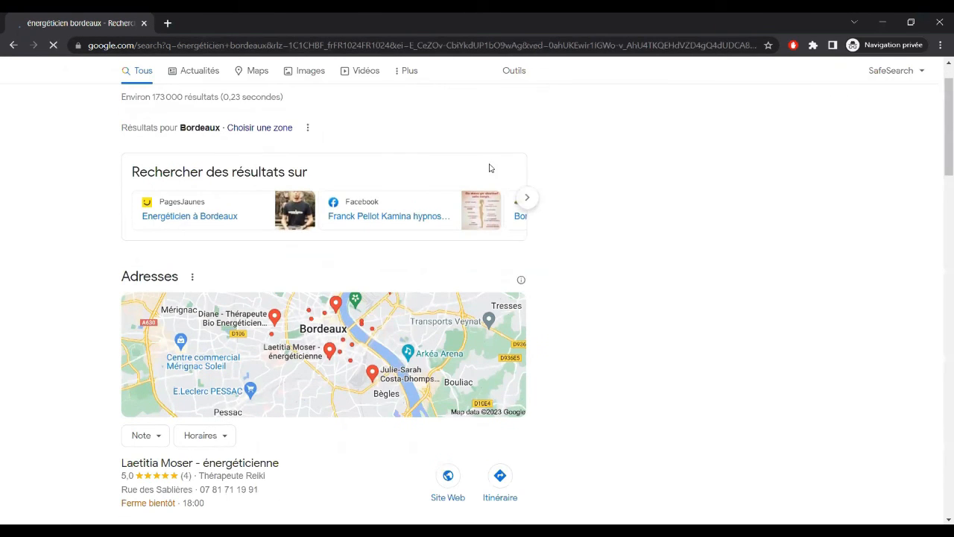
scroll(488, 167, down, 6)
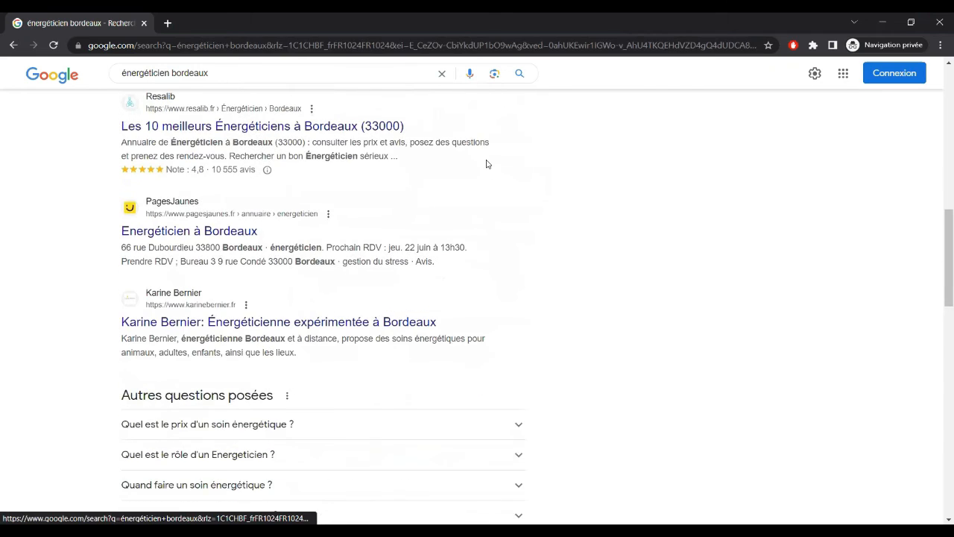
scroll(486, 163, down, 2)
Search Google for "photographe naissance lyon" and review the sponsored and organic results.
triple_click(254, 76)
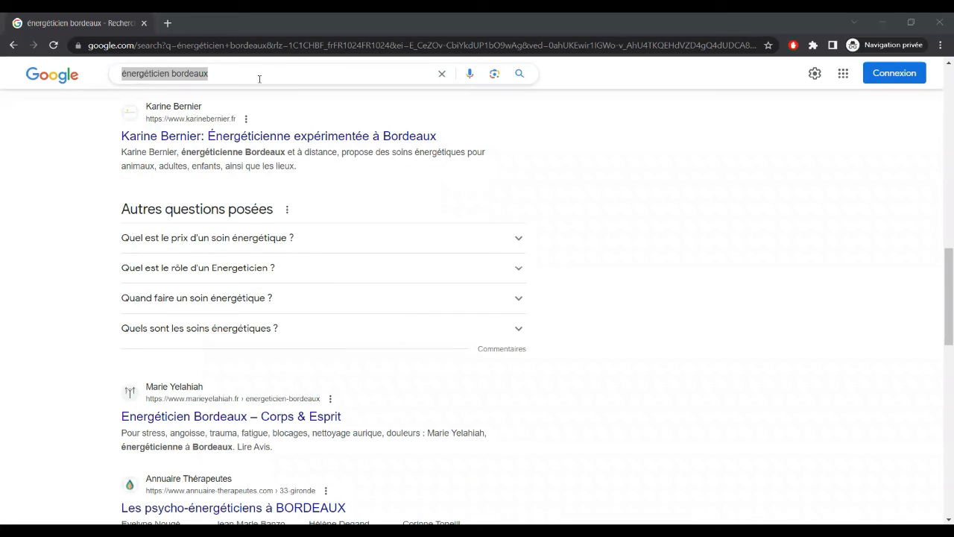
drag(227, 73, 105, 73)
text(photographe naissance lyon)
key(Return)
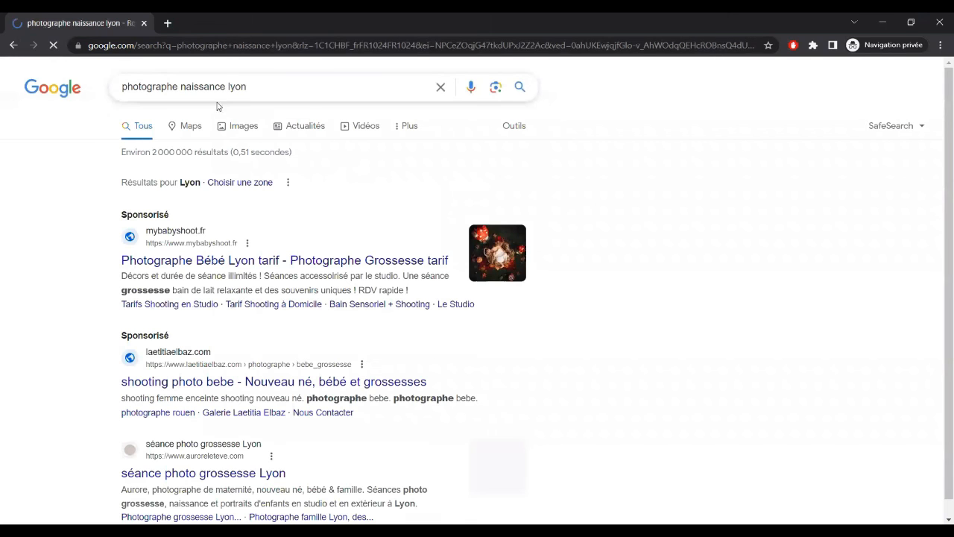
scroll(376, 170, down, 2)
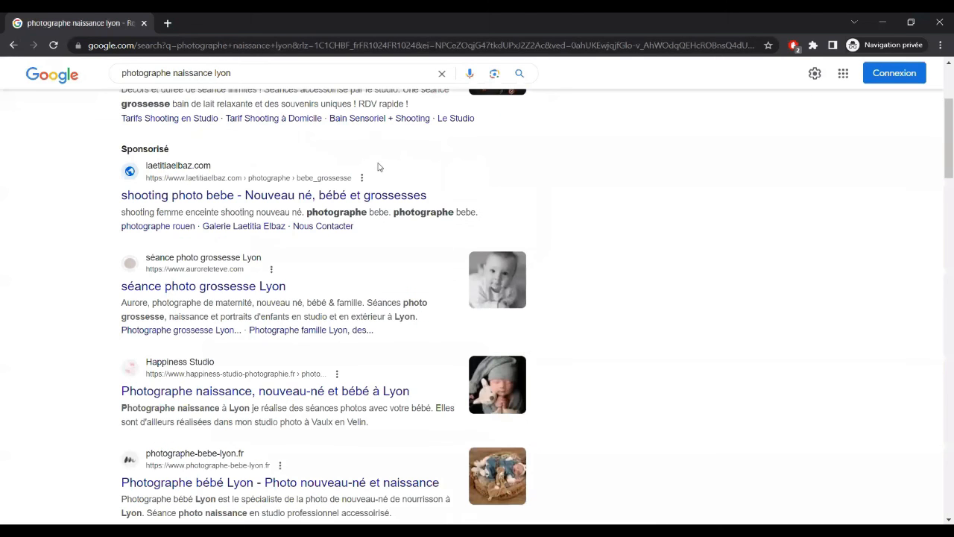
scroll(377, 166, down, 3)
scroll(394, 153, down, 3)
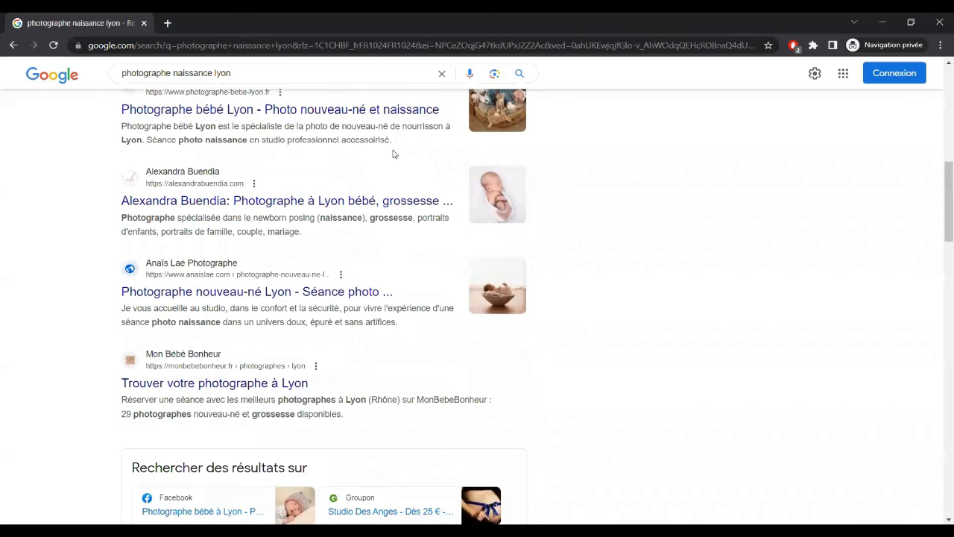
Search Google for "maitre d'oeuvre toulouse" and look through the sponsored and organic results.
click(246, 74)
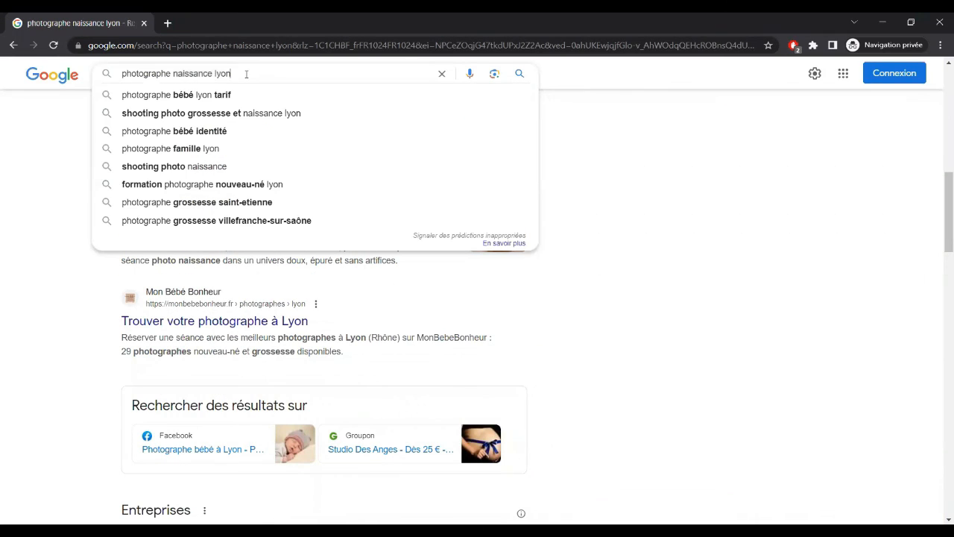
drag(246, 74, 111, 79)
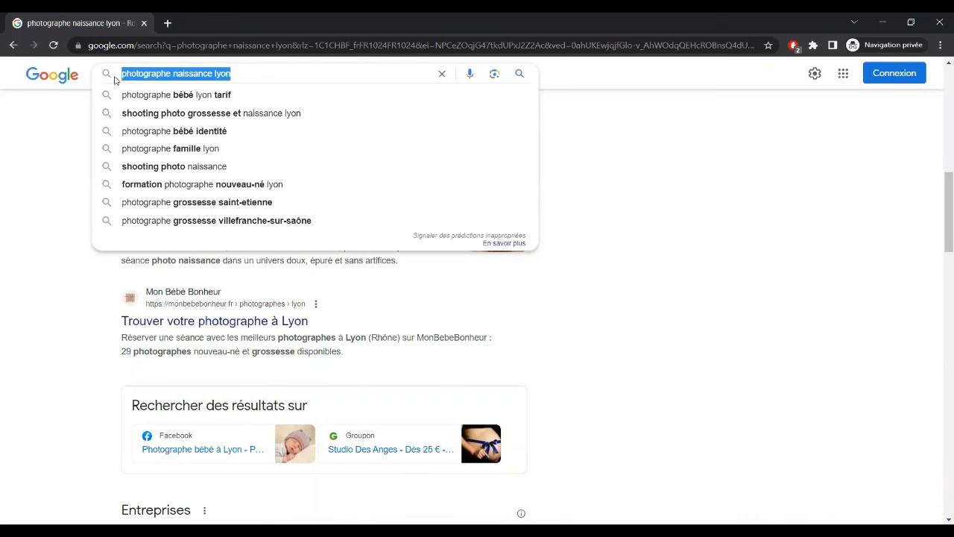
text(maitre d'oeuvre toulouse)
key(Return)
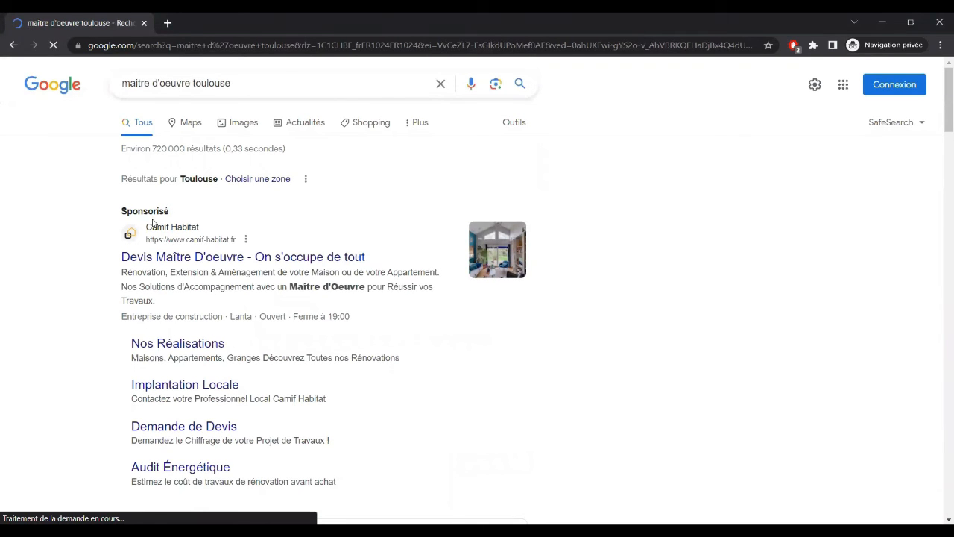
scroll(152, 221, down, 5)
scroll(152, 221, down, 12)
Search Google for "maquilleuse Paris" and compare the organic results with the business listings and map.
click(347, 75)
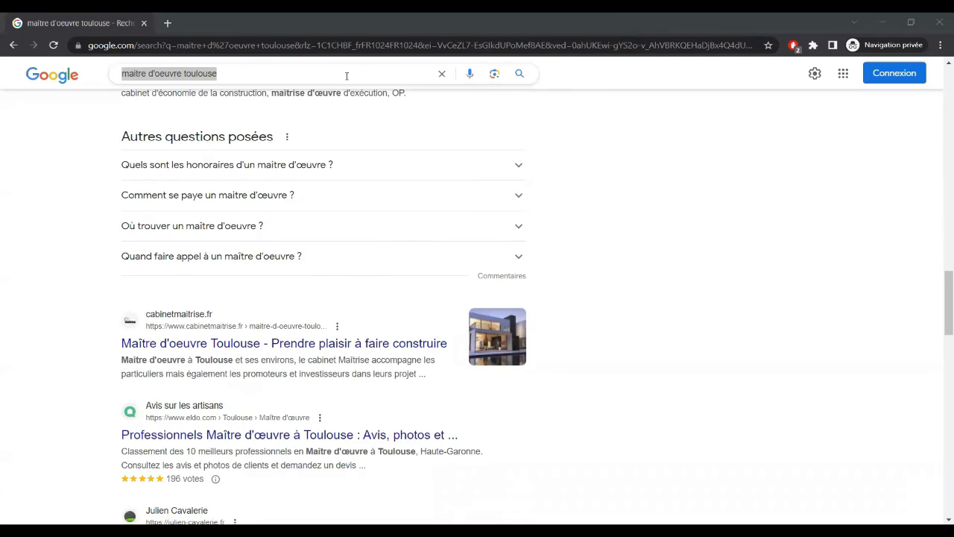
click(233, 73)
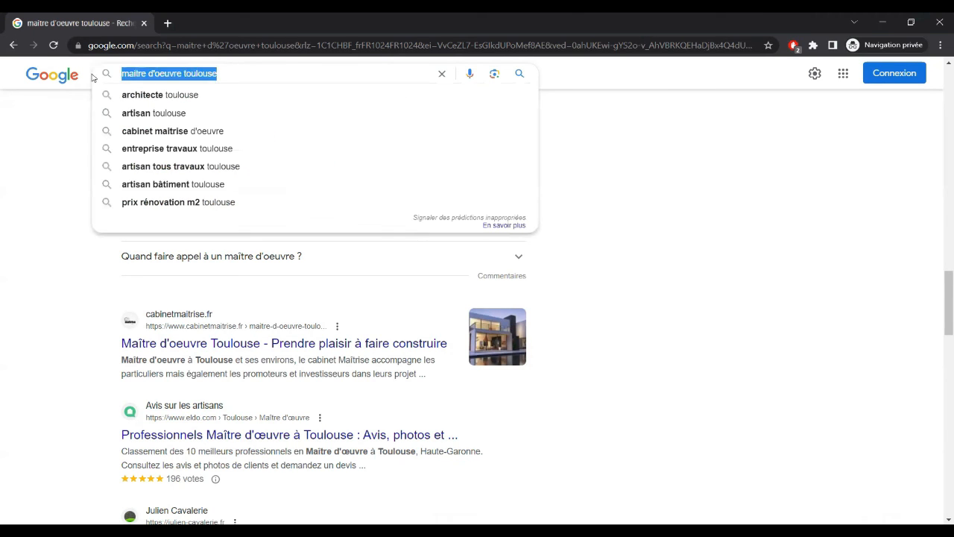
text(maquilleuse Paris)
key(Return)
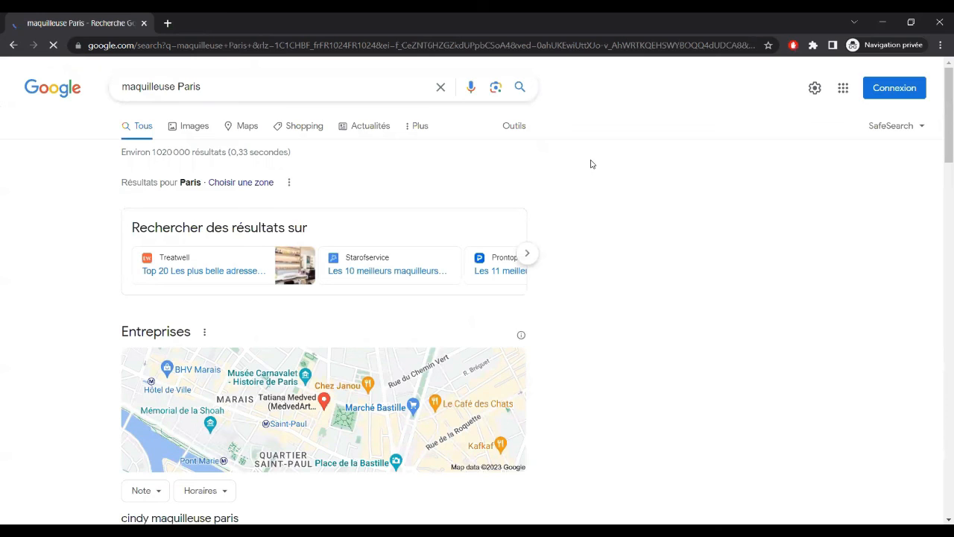
scroll(589, 161, down, 2)
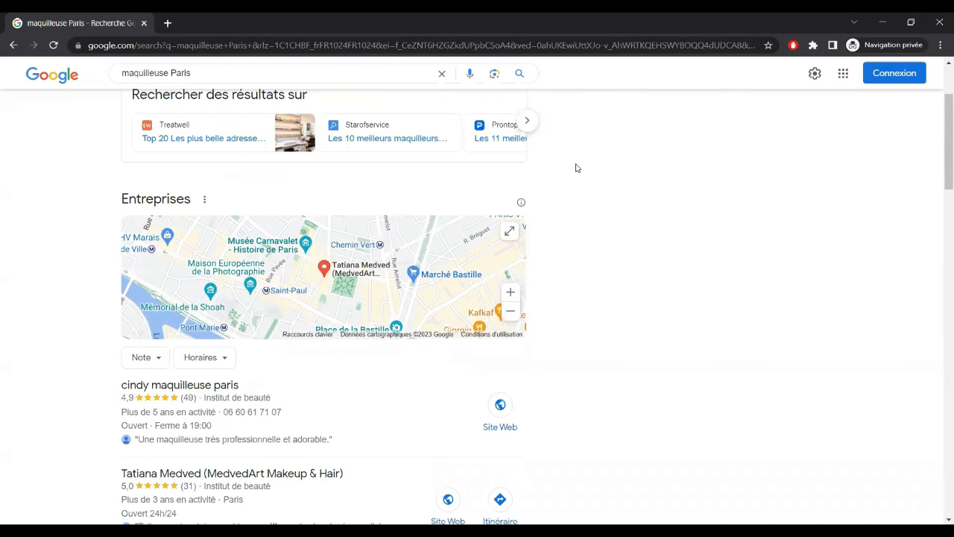
scroll(576, 168, down, 7)
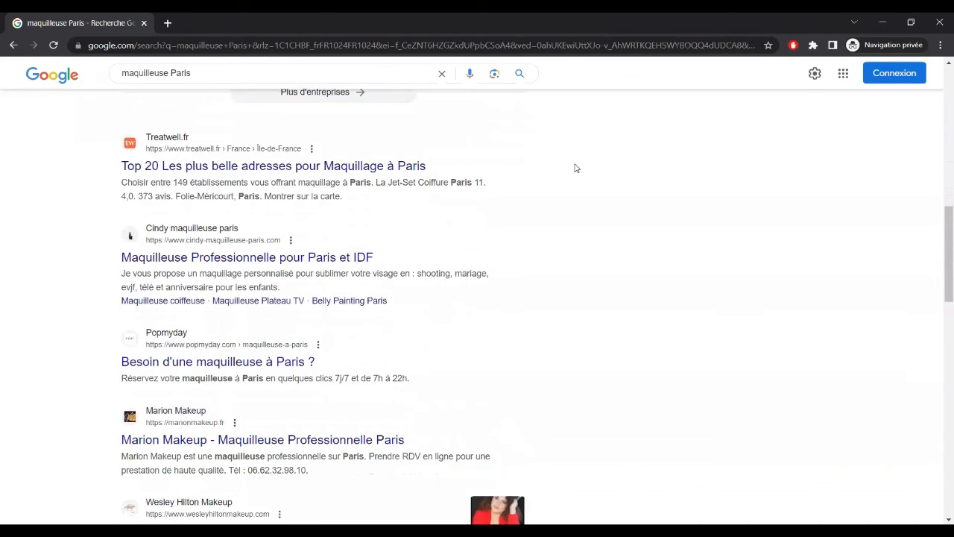
scroll(575, 167, up, 1)
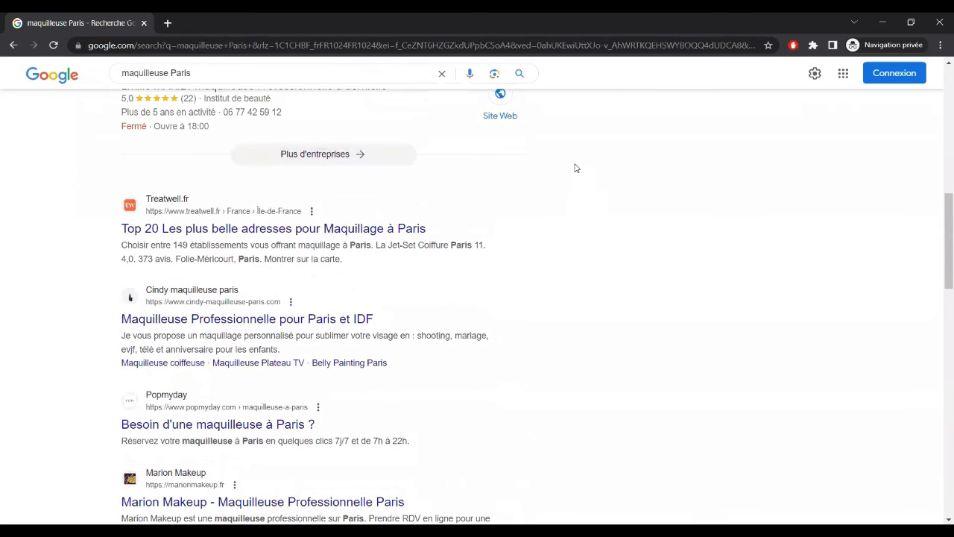
scroll(574, 168, up, 1)
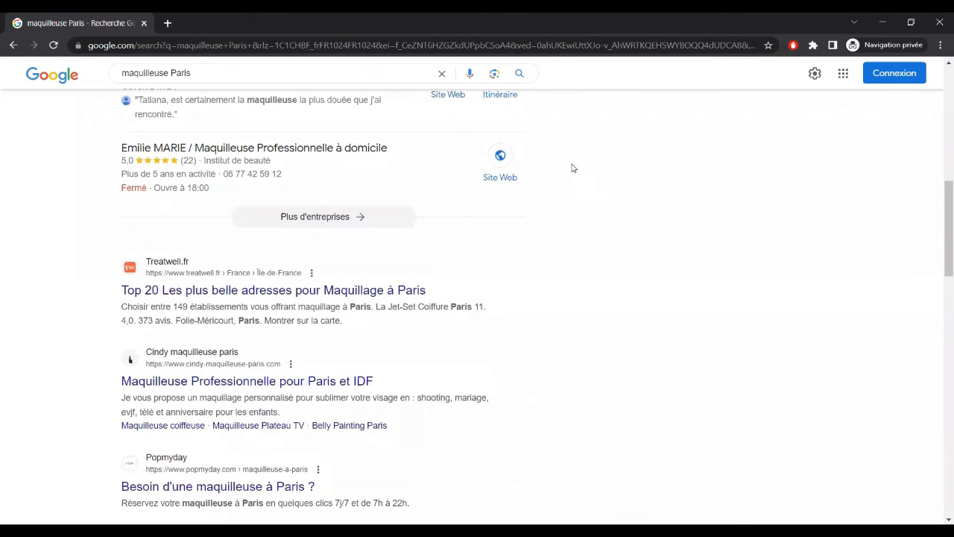
scroll(572, 168, up, 4)
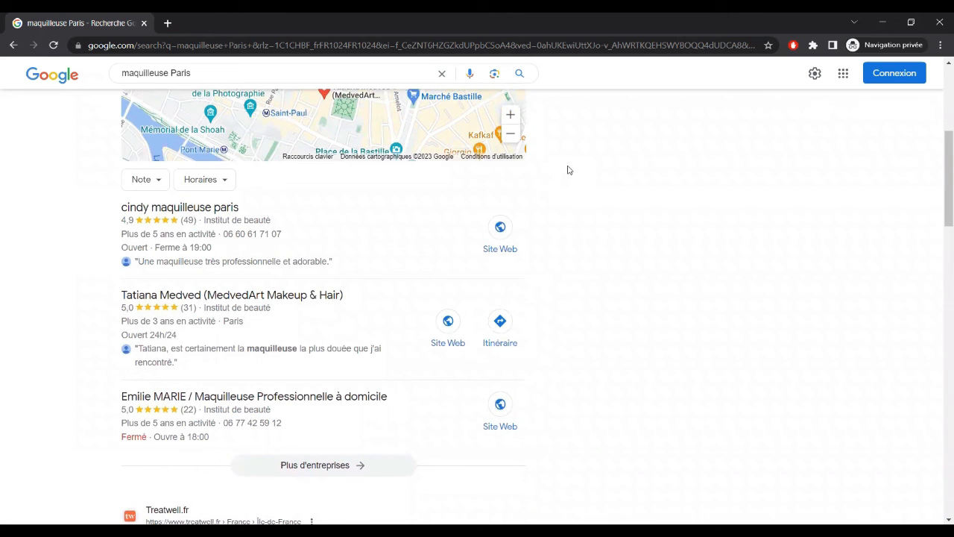
scroll(568, 170, up, 4)
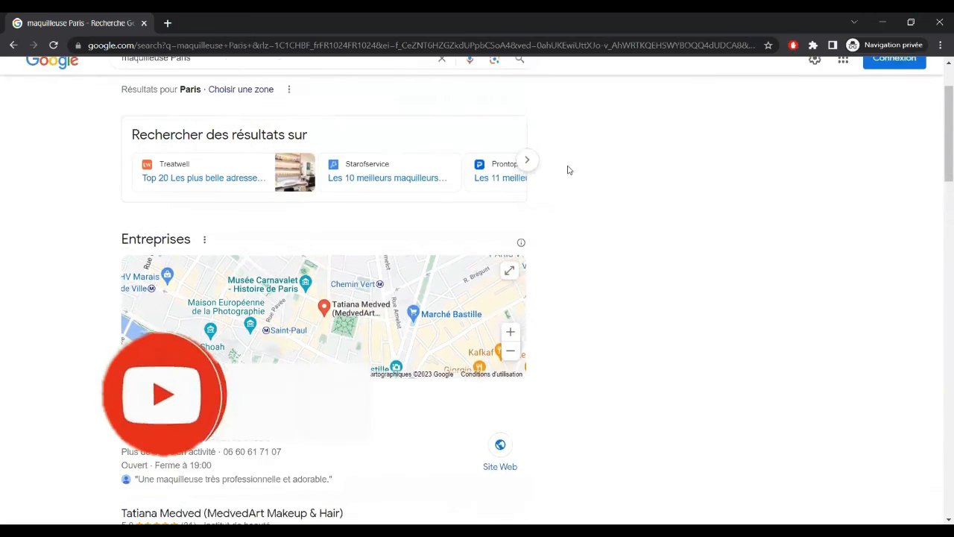